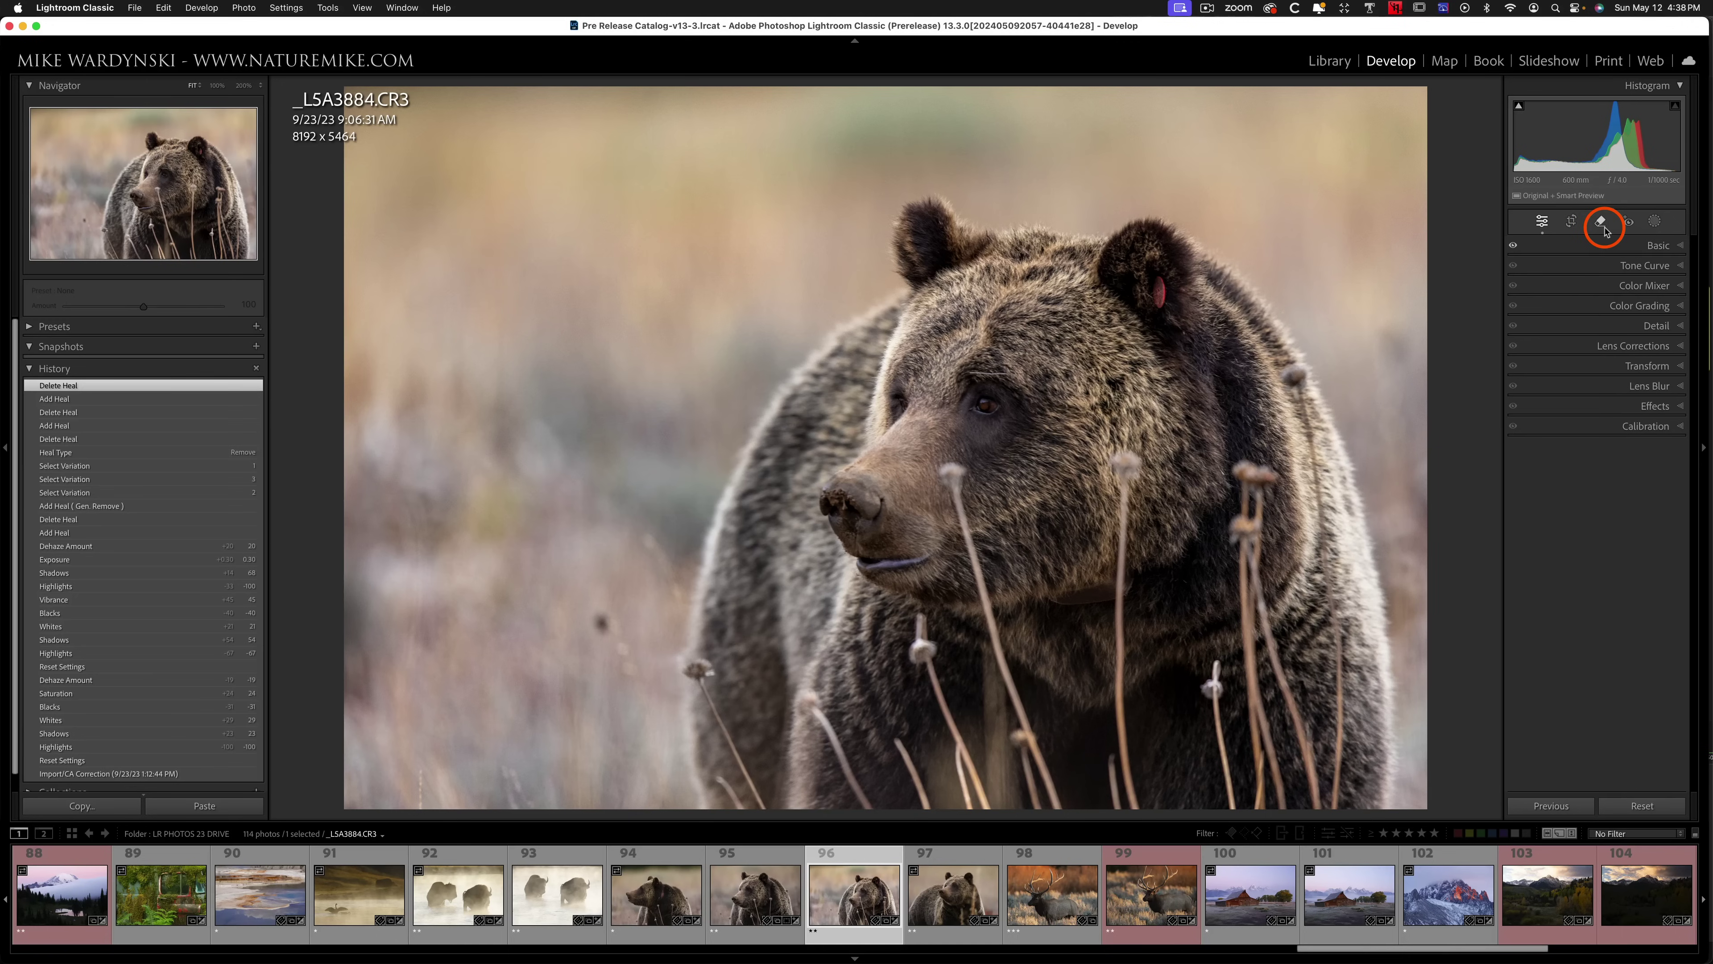
left_click(1600, 226)
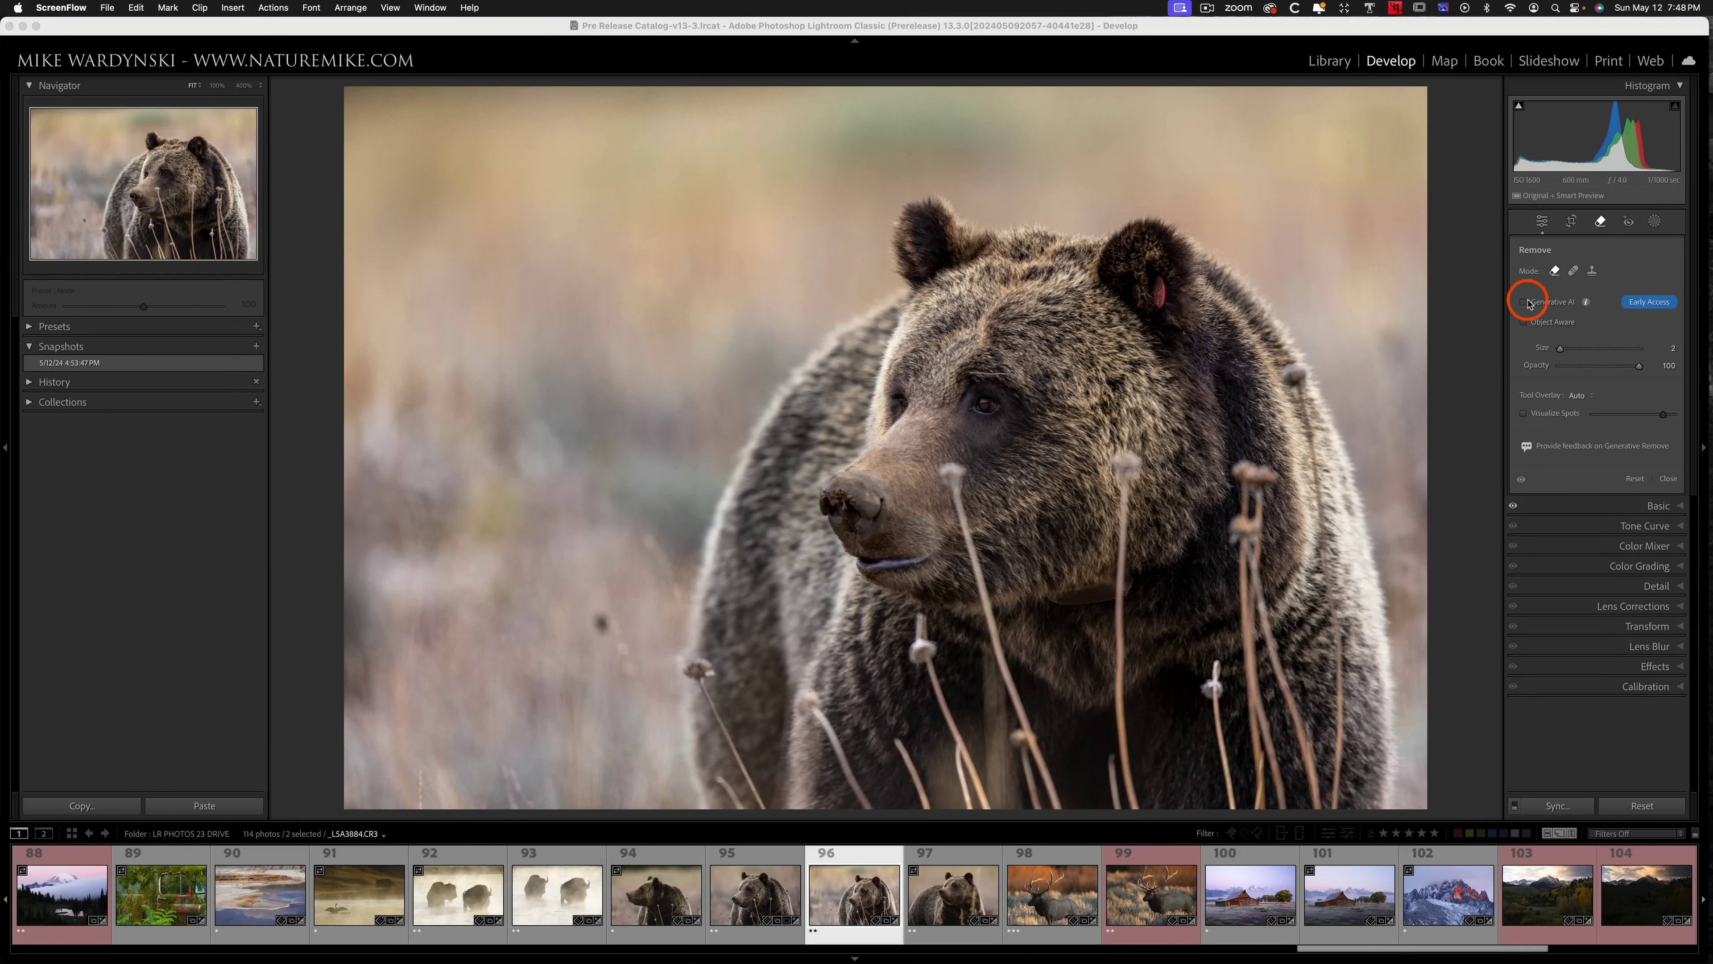
- Erase the chest grass stem with a size-17 Remove stroke and check it at 100%
left_click(1555, 272)
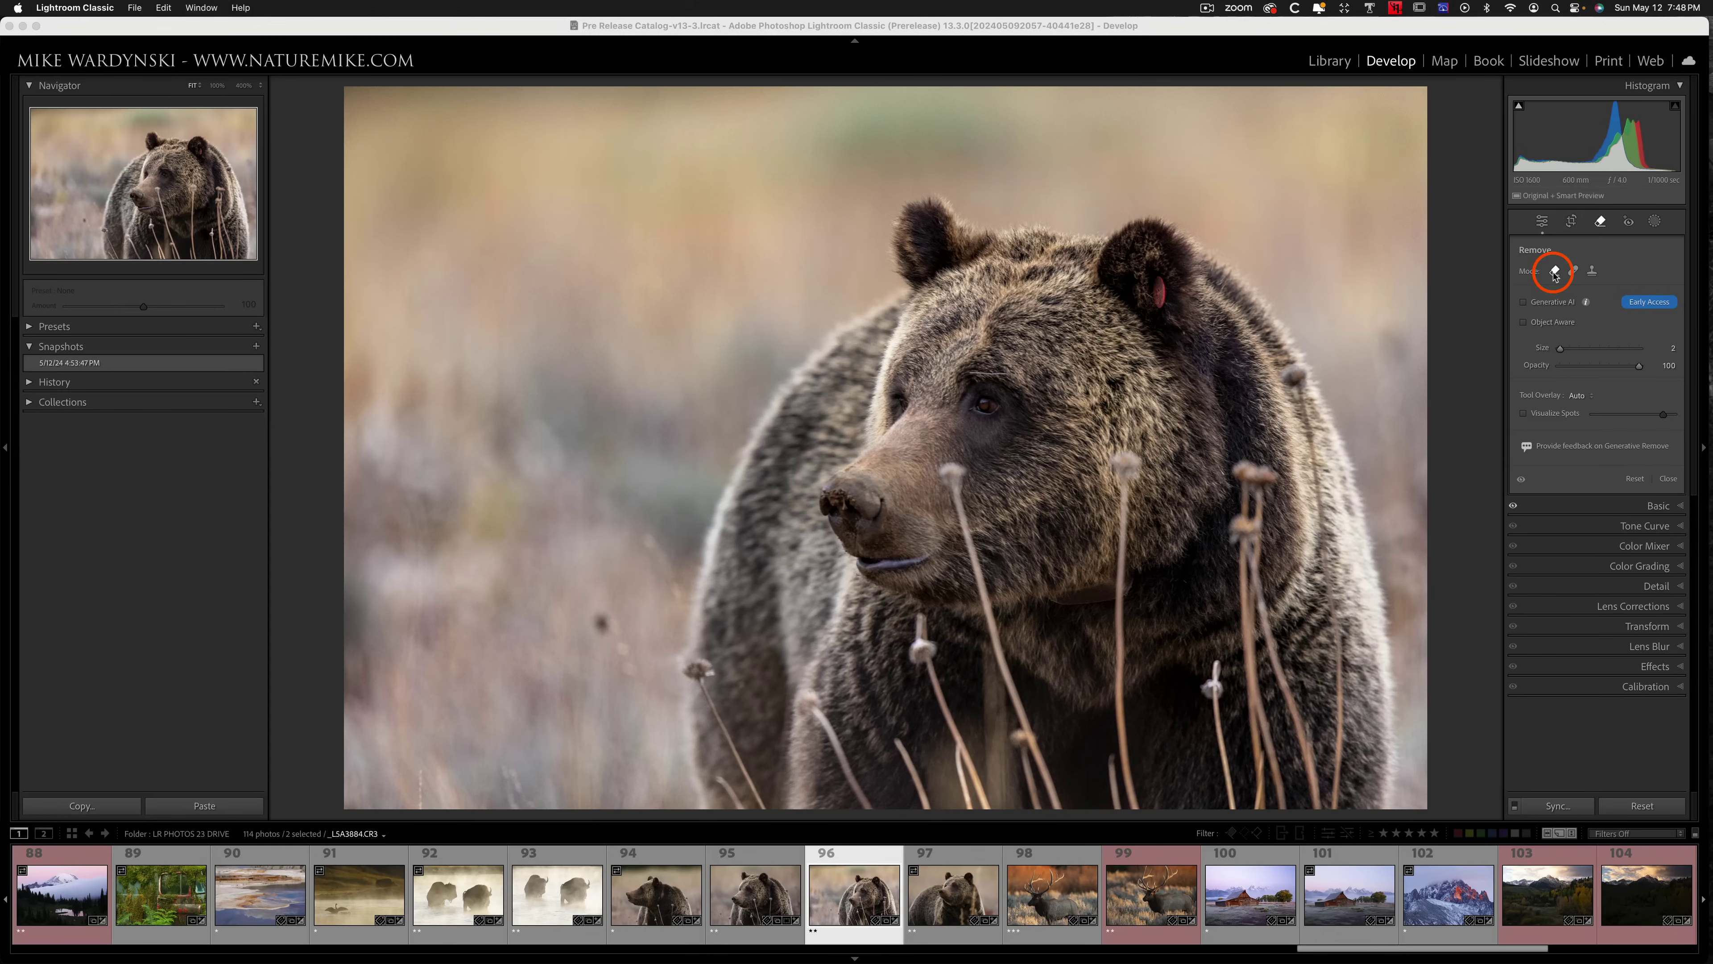
left_click_drag(1561, 349, 1573, 353)
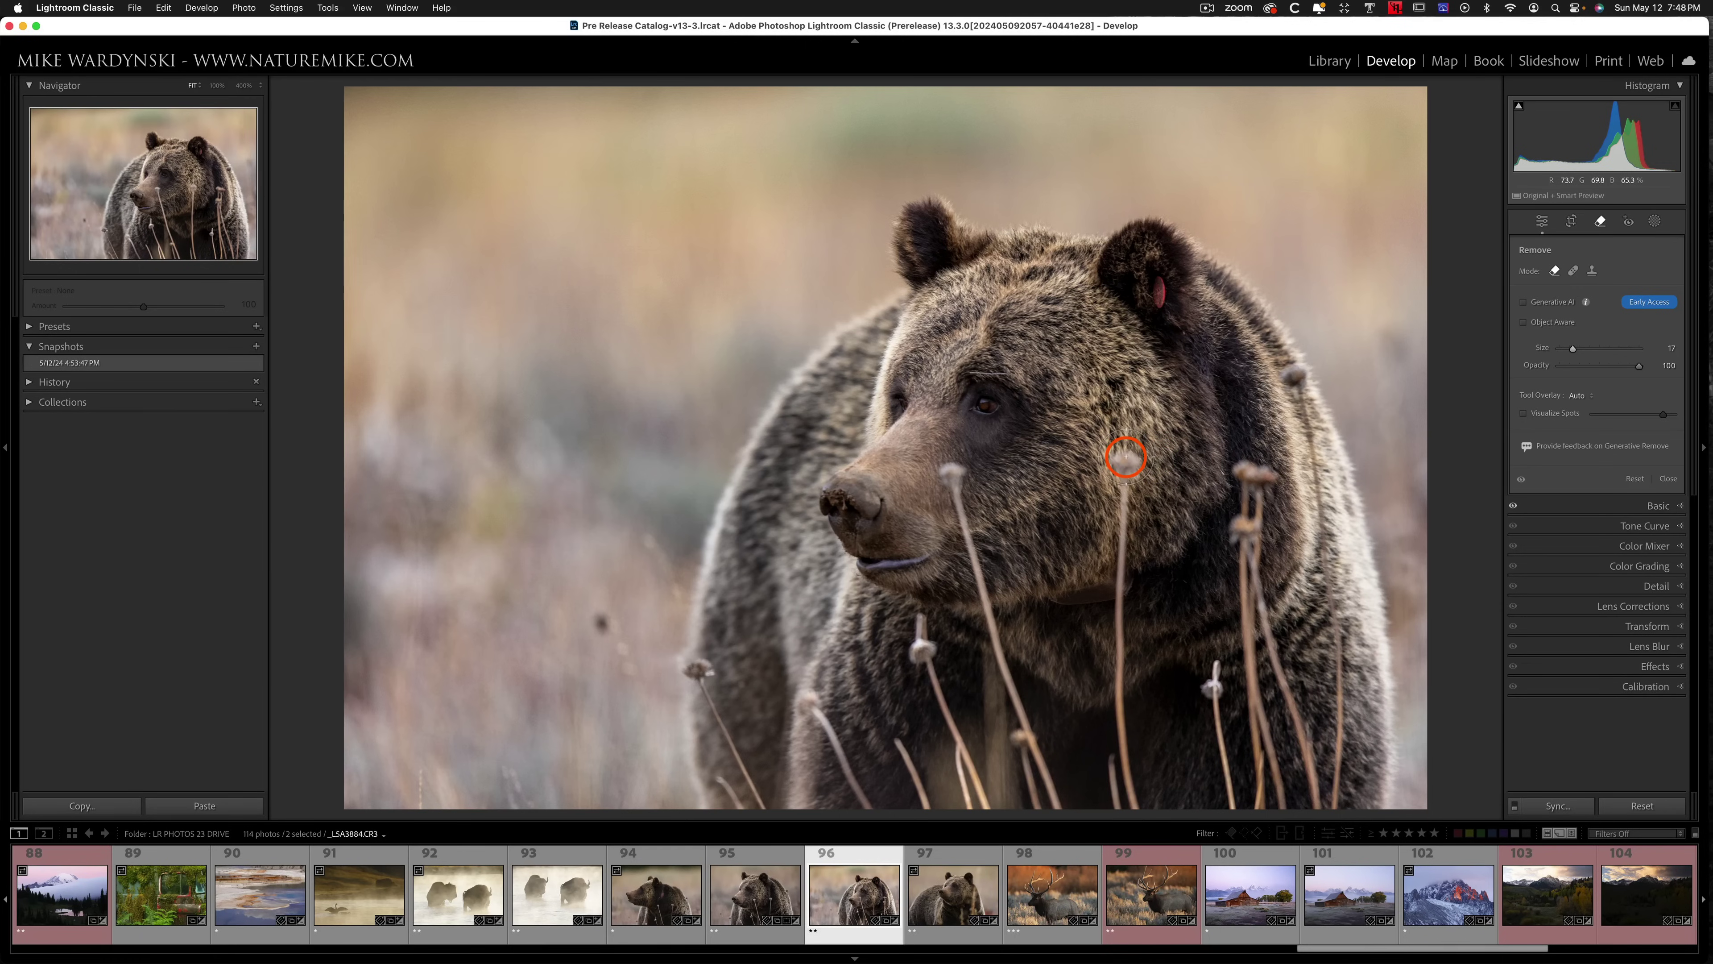
mouse_move(1124, 459)
left_mouse_down()
mouse_move(1118, 727)
mouse_move(1140, 822)
left_mouse_up()
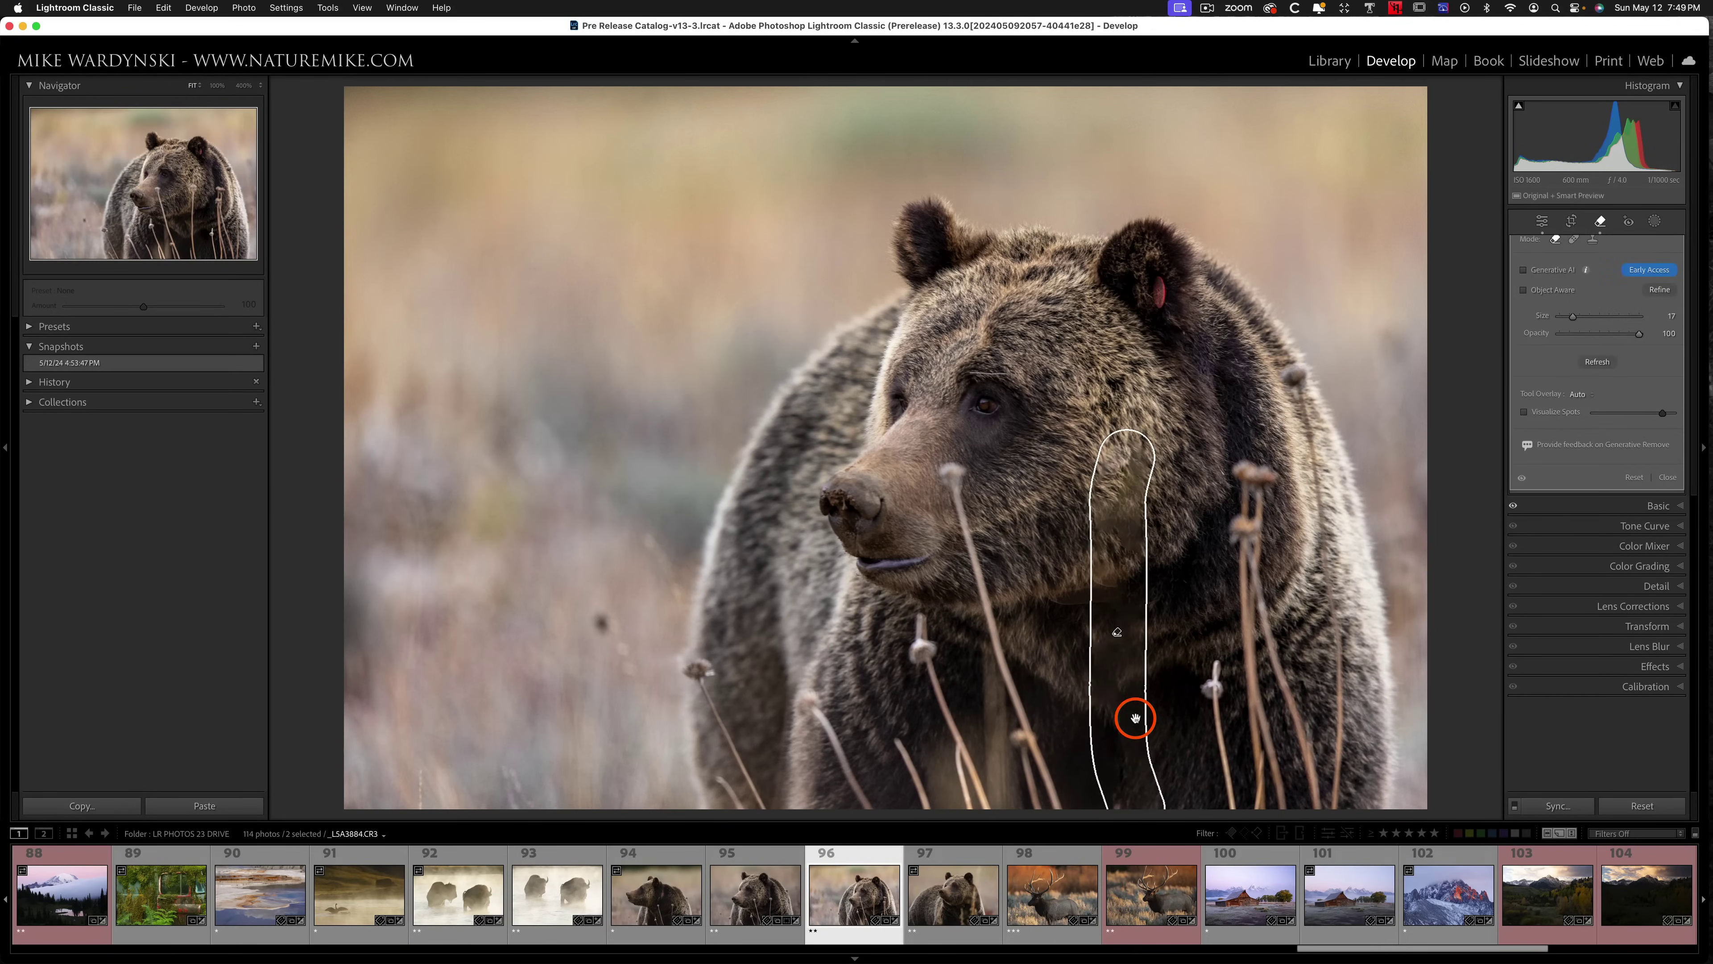
left_click(190, 196)
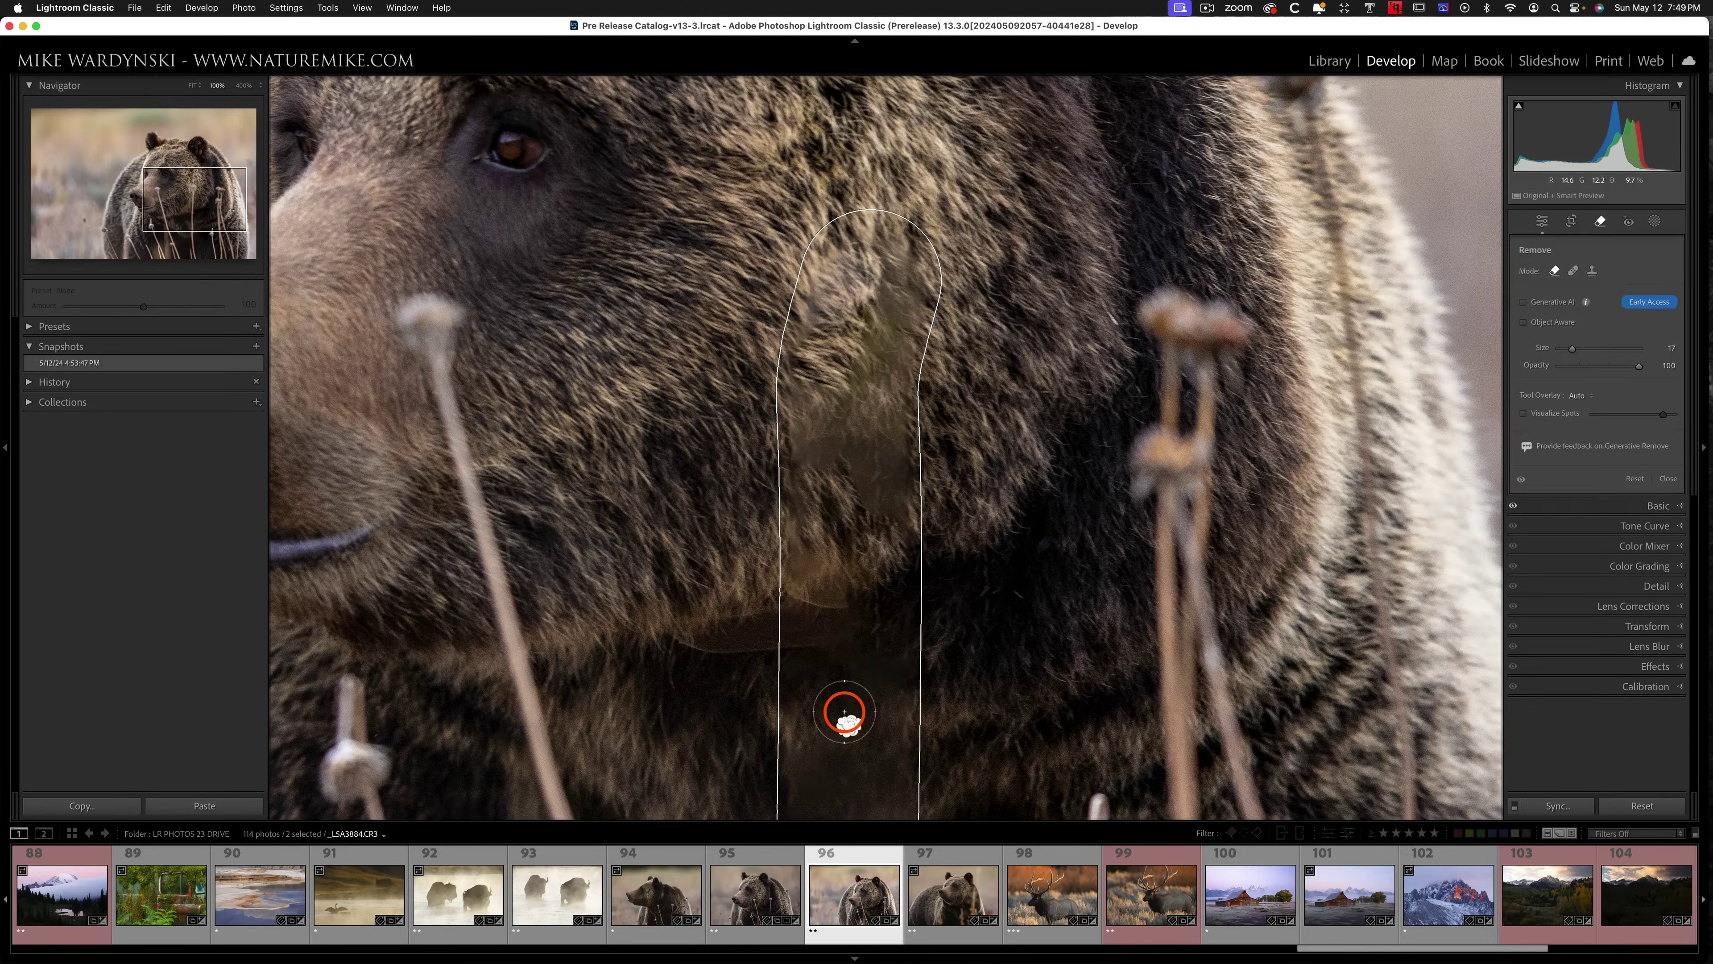
- Delete the first removal spot and paint a fresh stroke down the chest stem
left_click(844, 713, "alt")
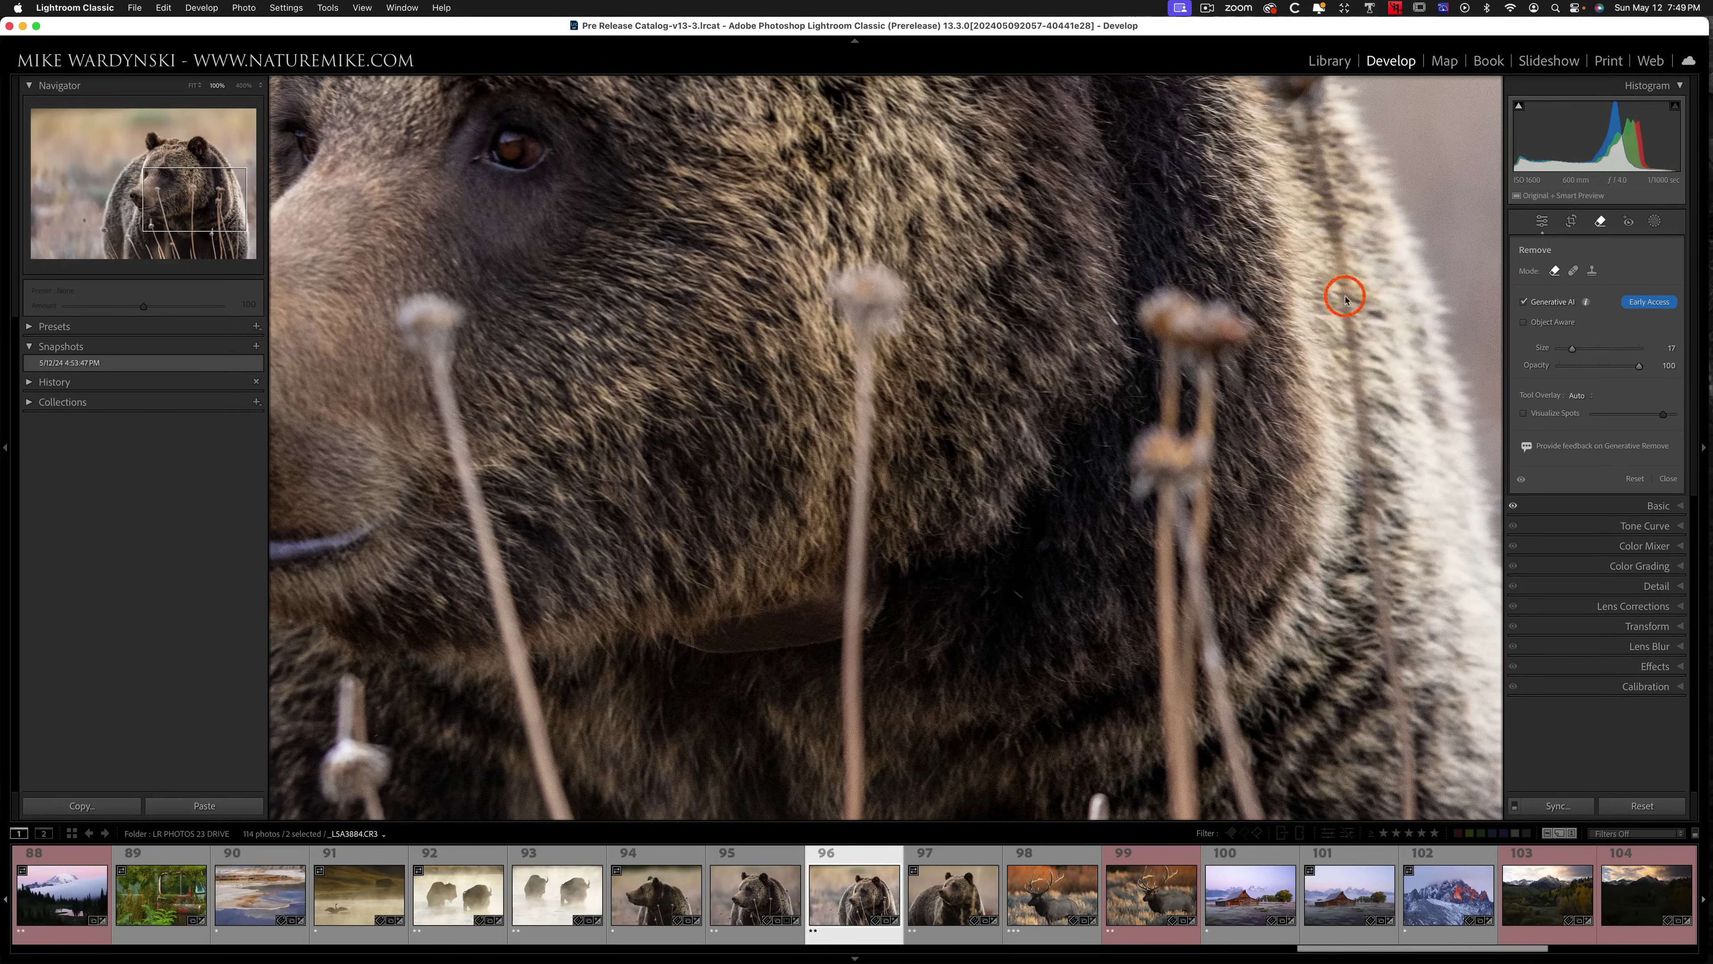
key("z")
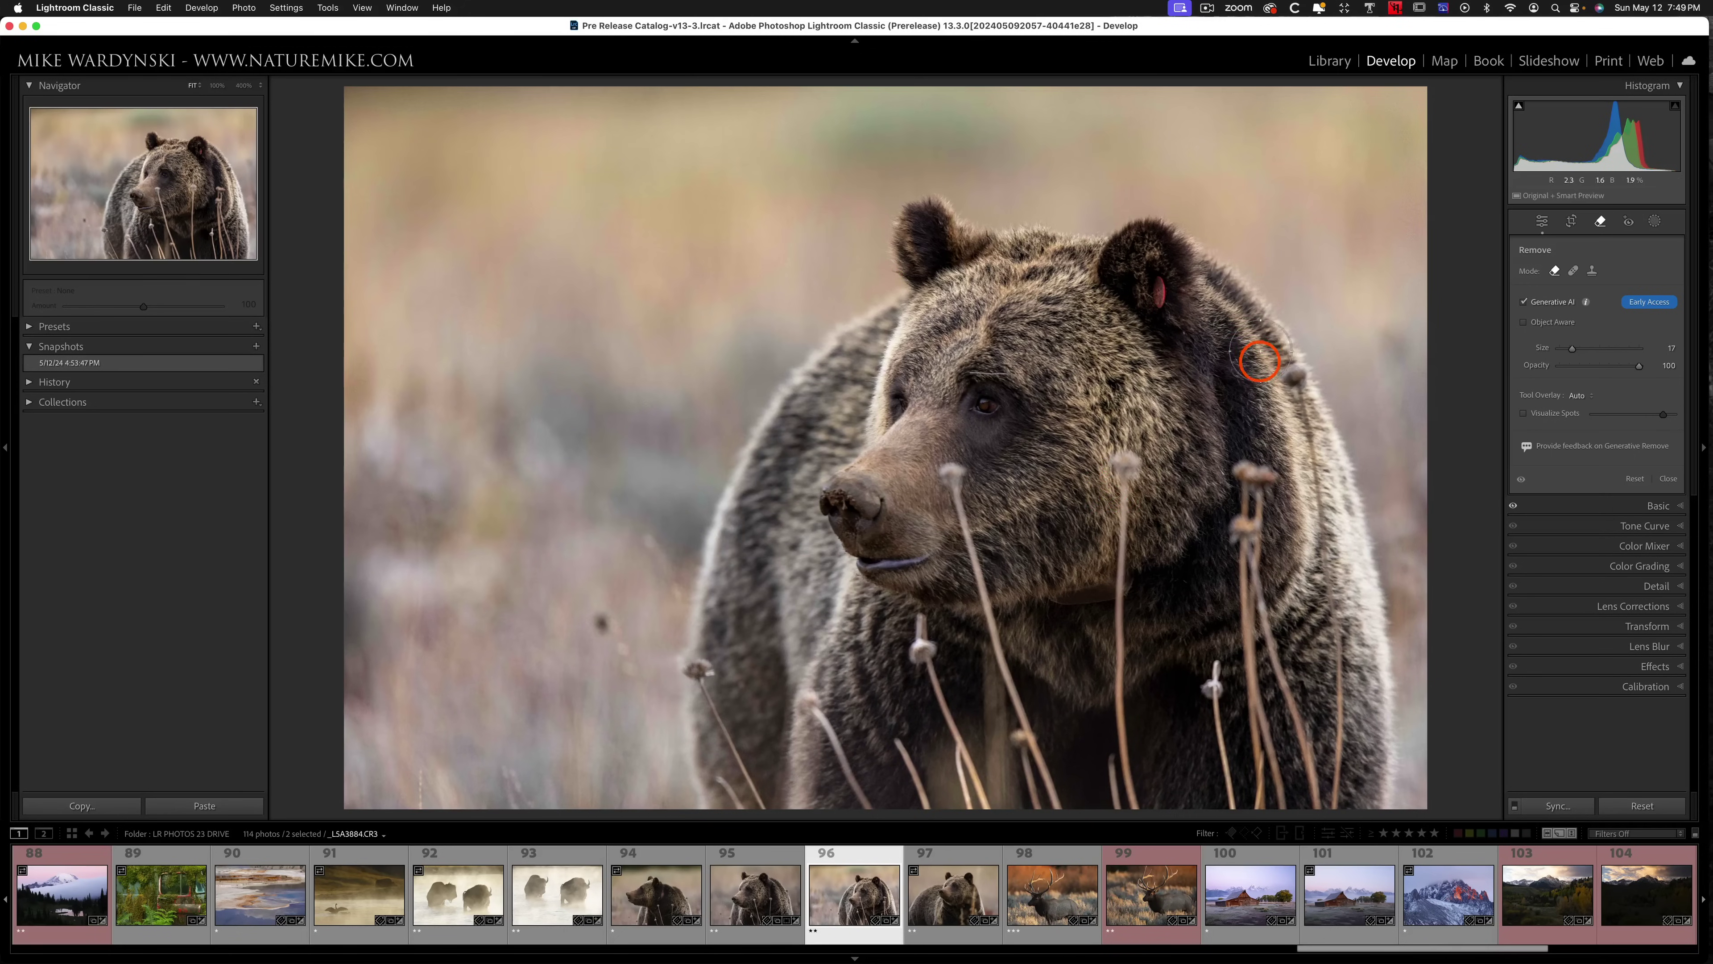
left_click_drag(1126, 474, 1127, 796)
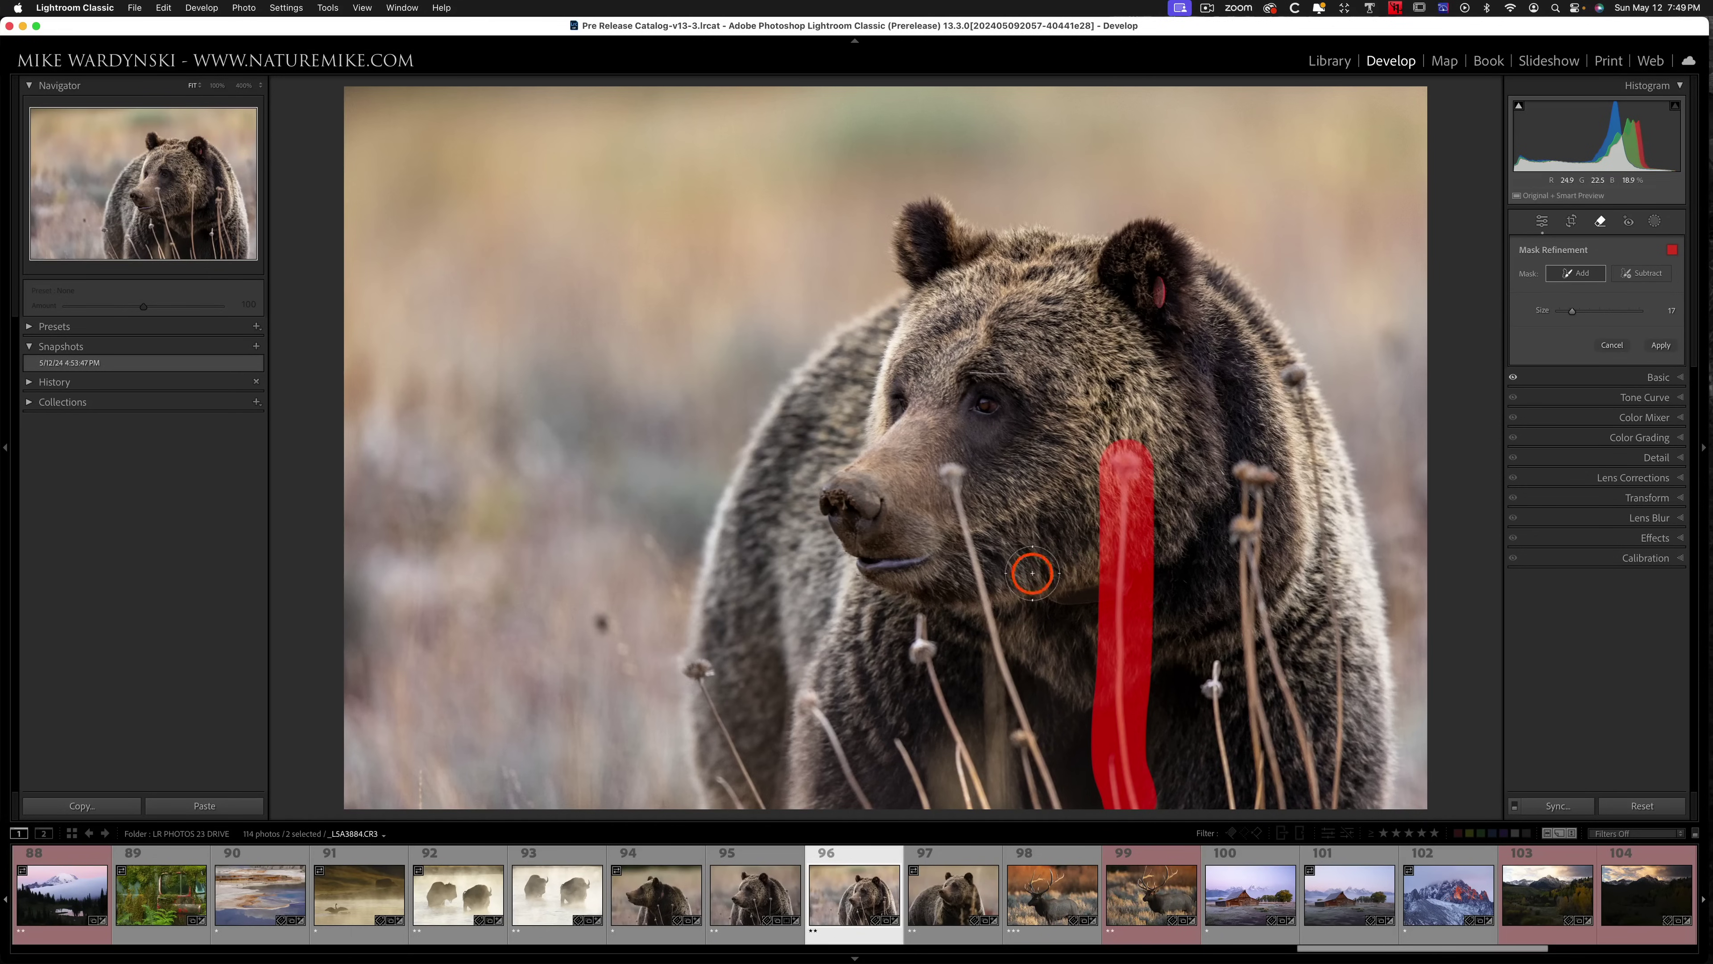
- Trim the mask to the stem with Subtract, set brush size 12, and generate the removal
left_click(1643, 274)
mouse_move(1185, 518)
left_mouse_down()
mouse_move(1167, 516)
mouse_move(1160, 691)
left_mouse_up()
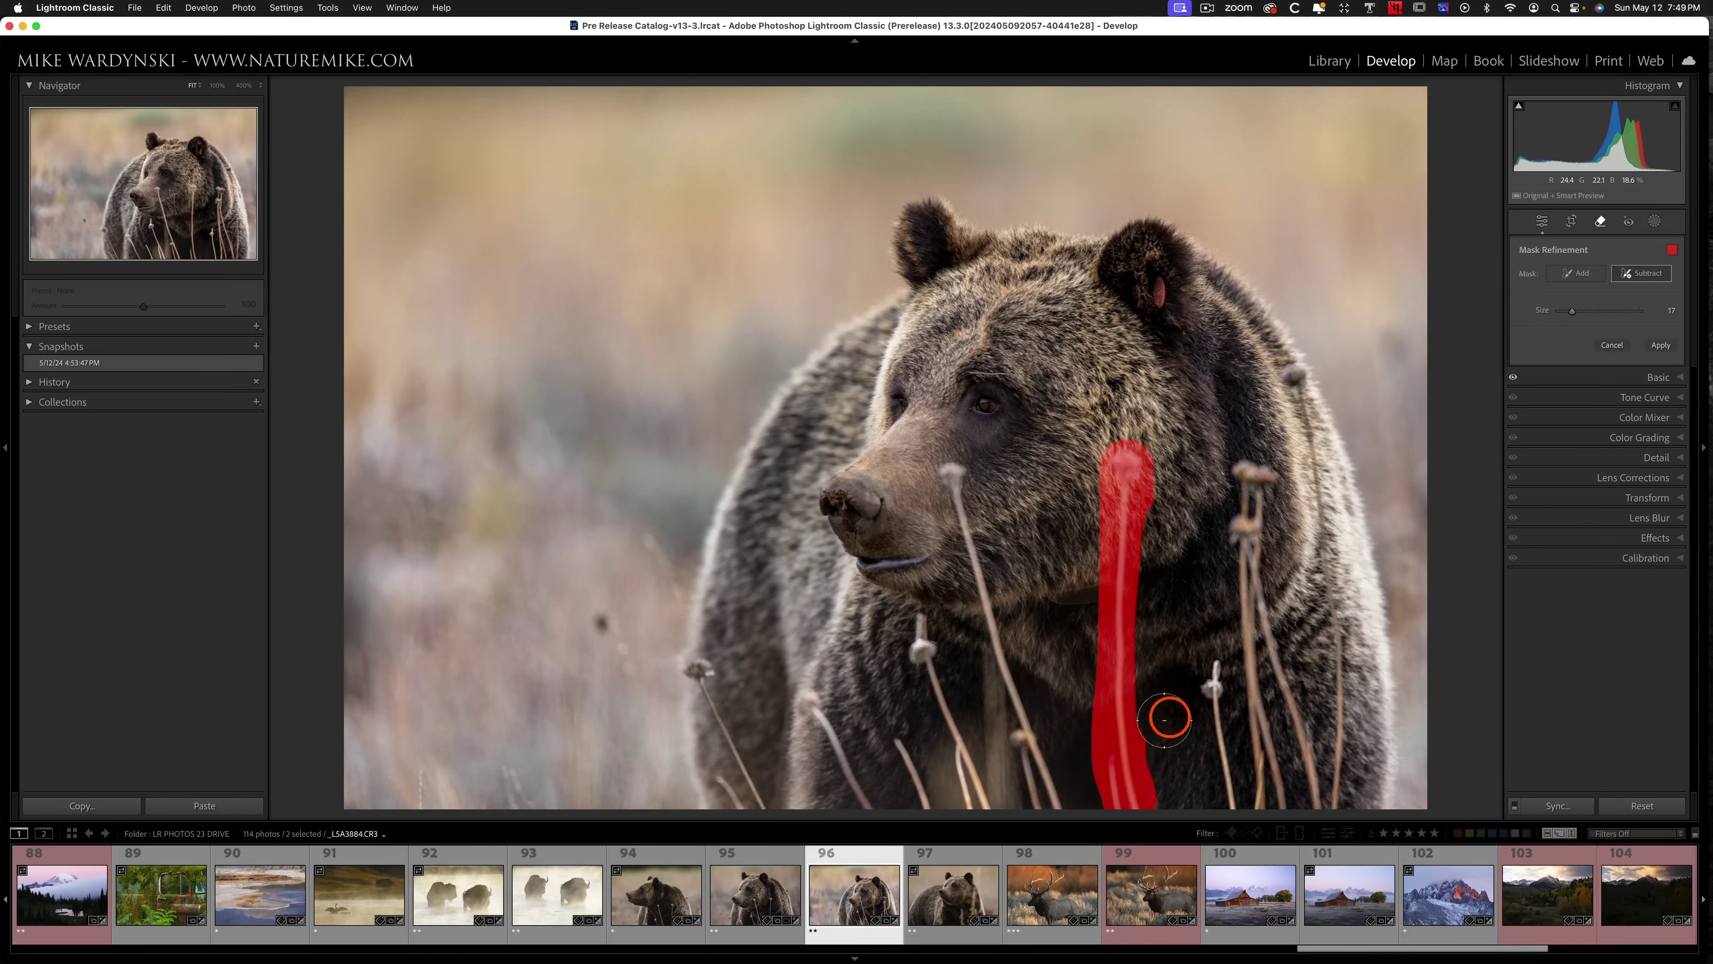
left_click(1574, 273)
key("bracketleft")
key("bracketleft")
key("bracketleft")
key("bracketleft")
key("bracketleft")
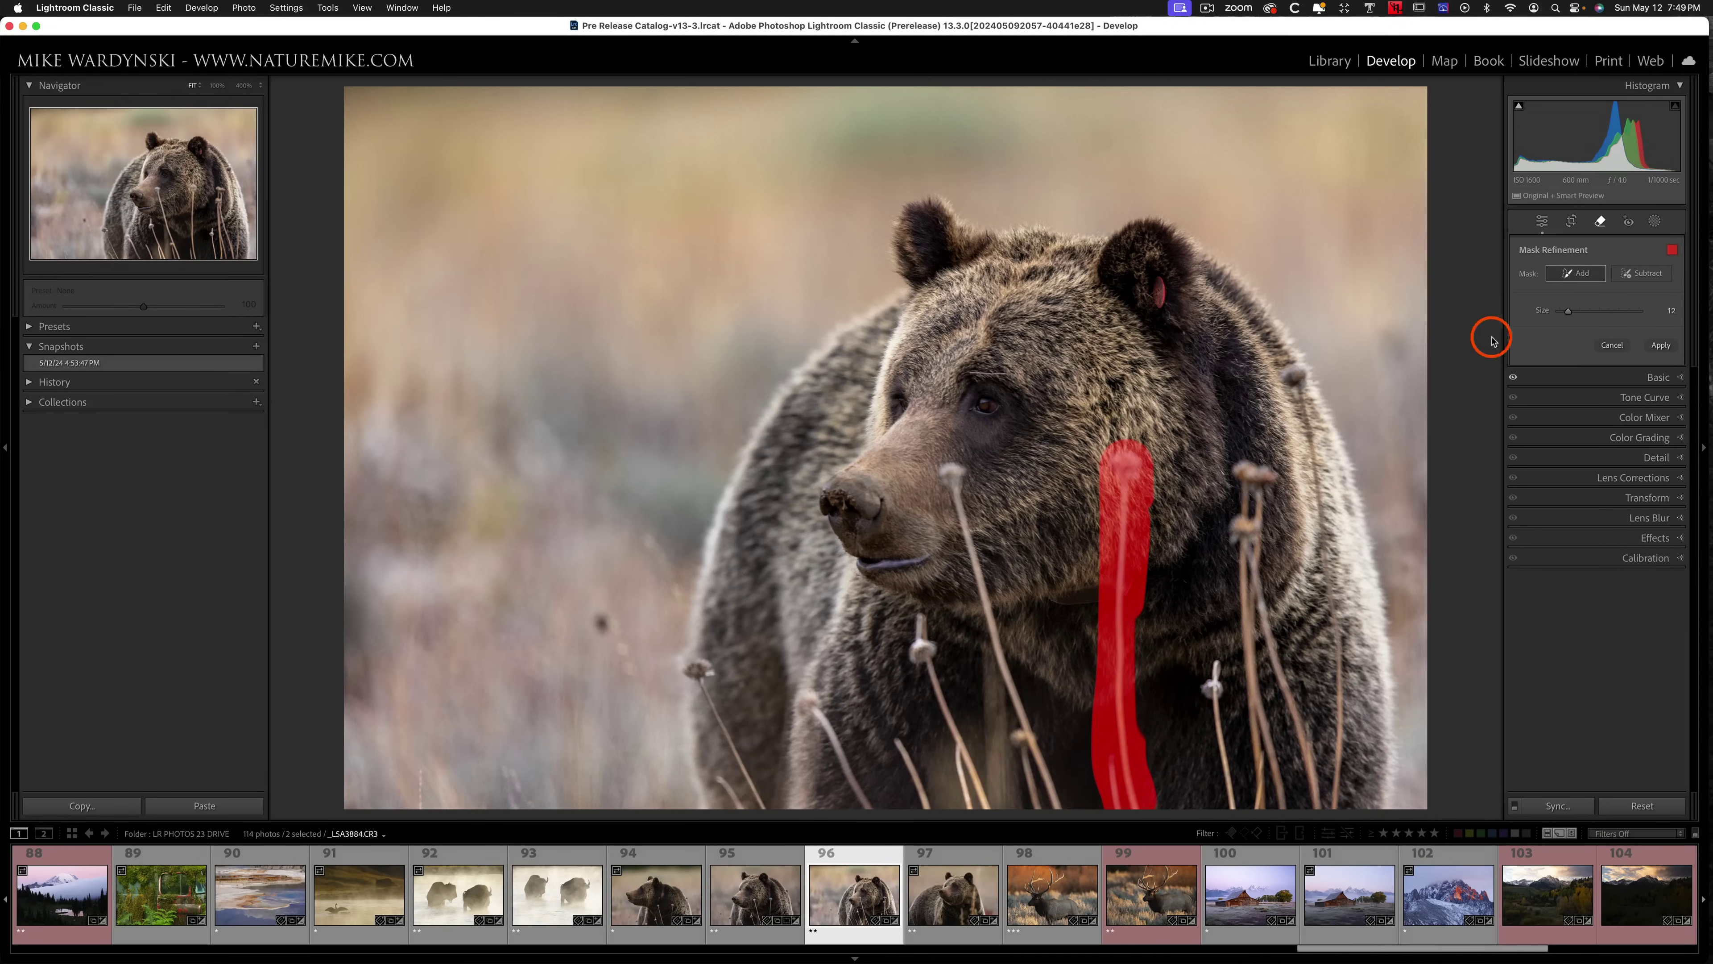
left_click(1663, 346)
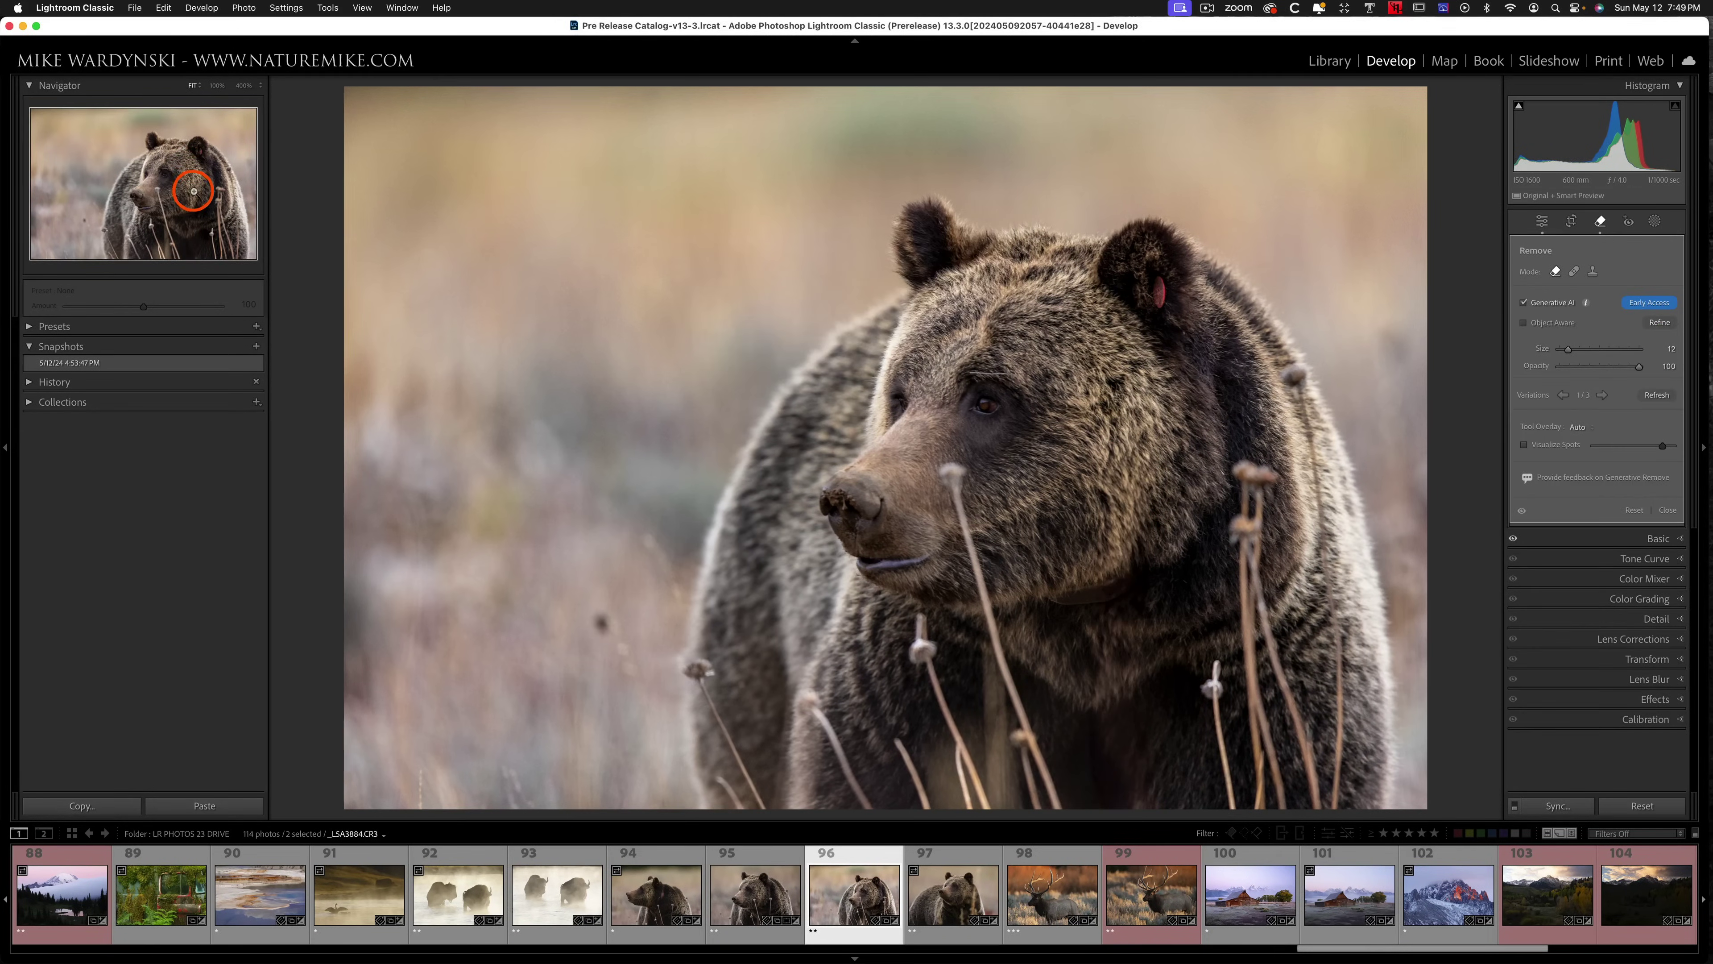
- Inspect the generated chest fur at 100%, panning across the eye, nose and cheek
left_click(209, 196)
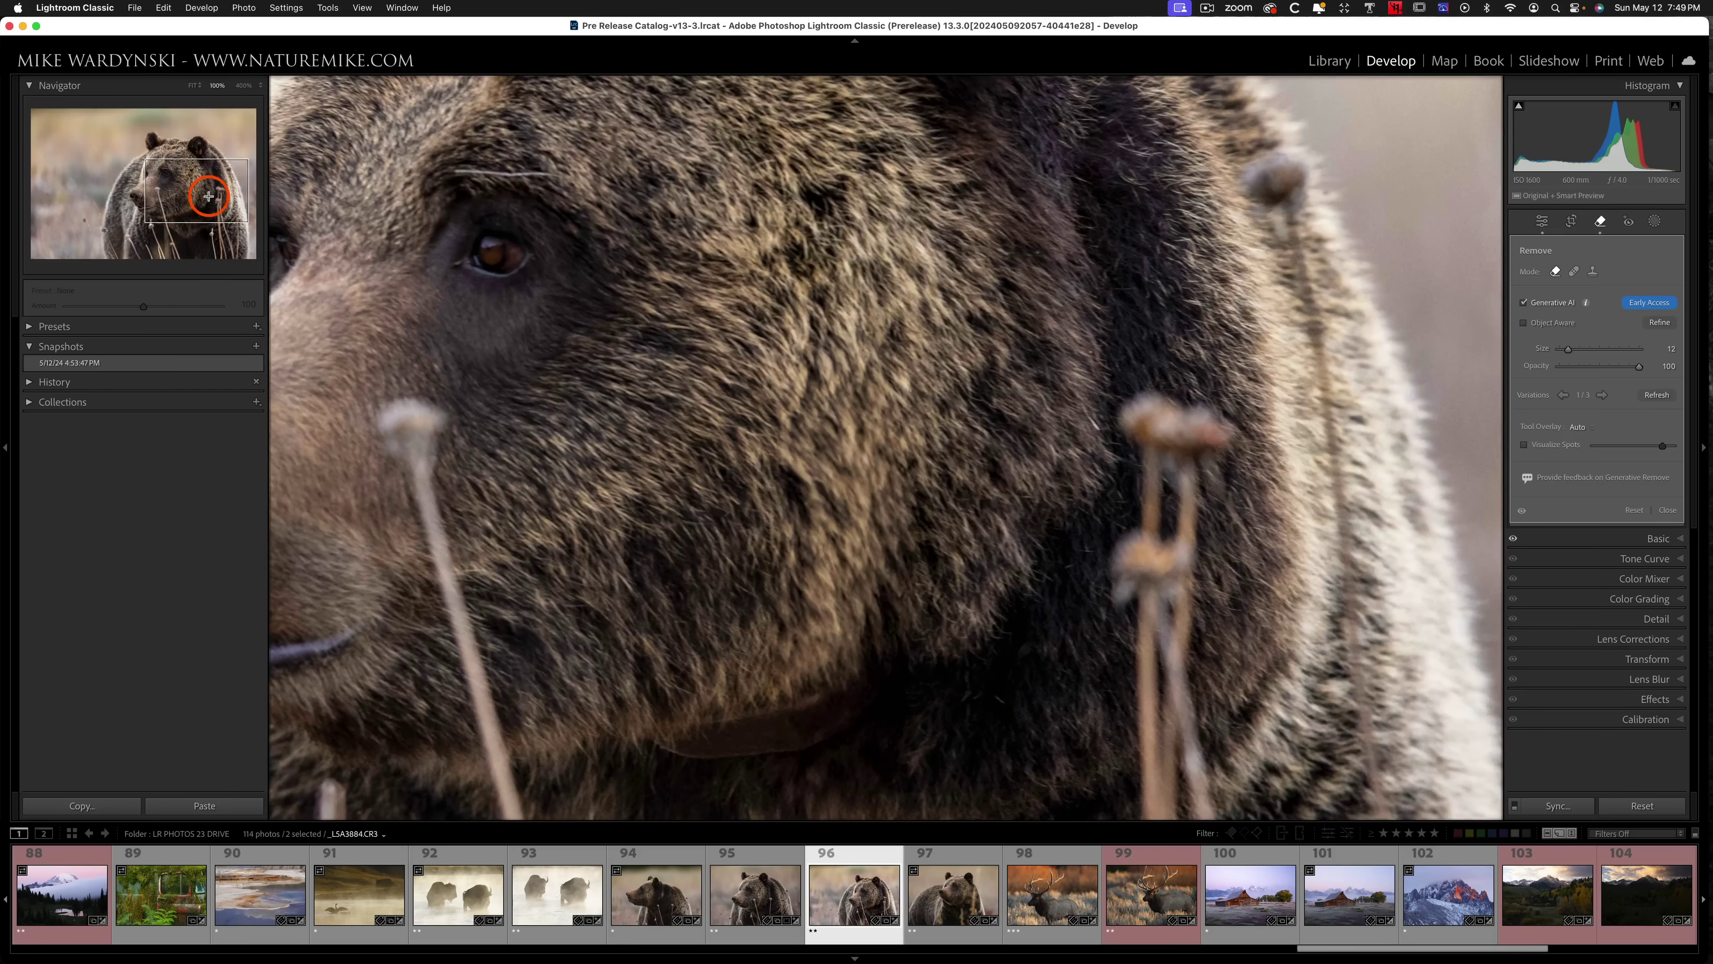
left_click(160, 183)
mouse_move(159, 184)
left_mouse_down()
mouse_move(174, 211)
mouse_move(180, 196)
left_mouse_up()
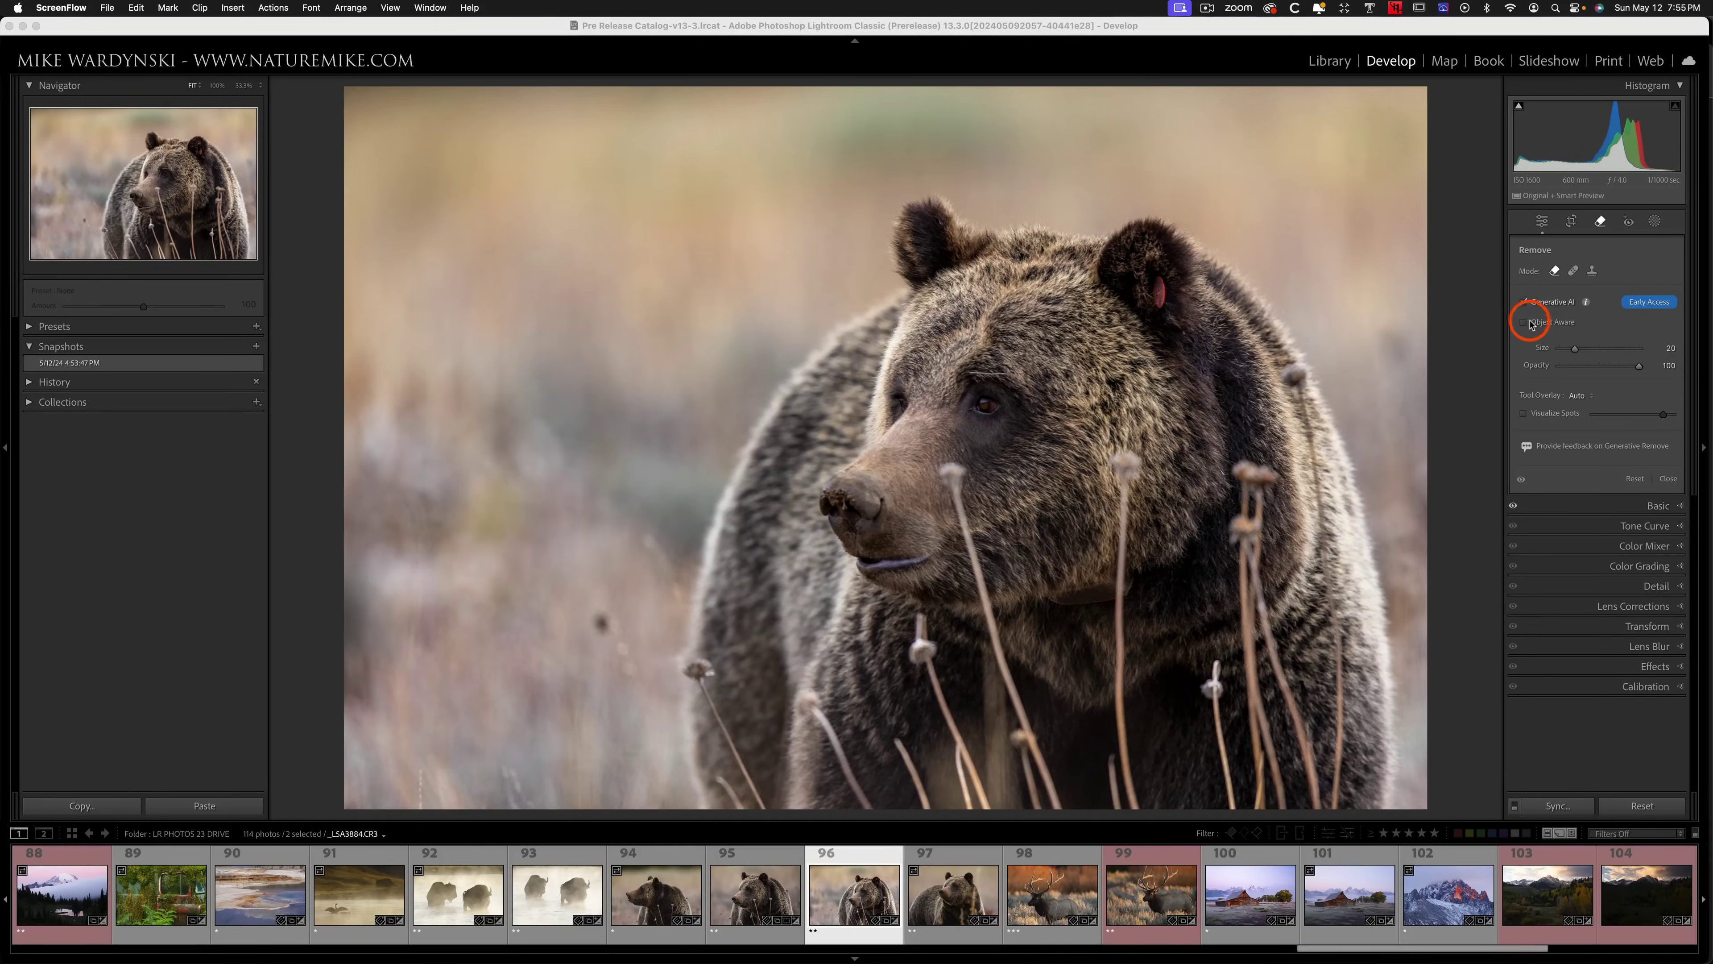
- With Object Aware on, paint over the muzzle stem and apply the generative removal
left_click(1526, 323)
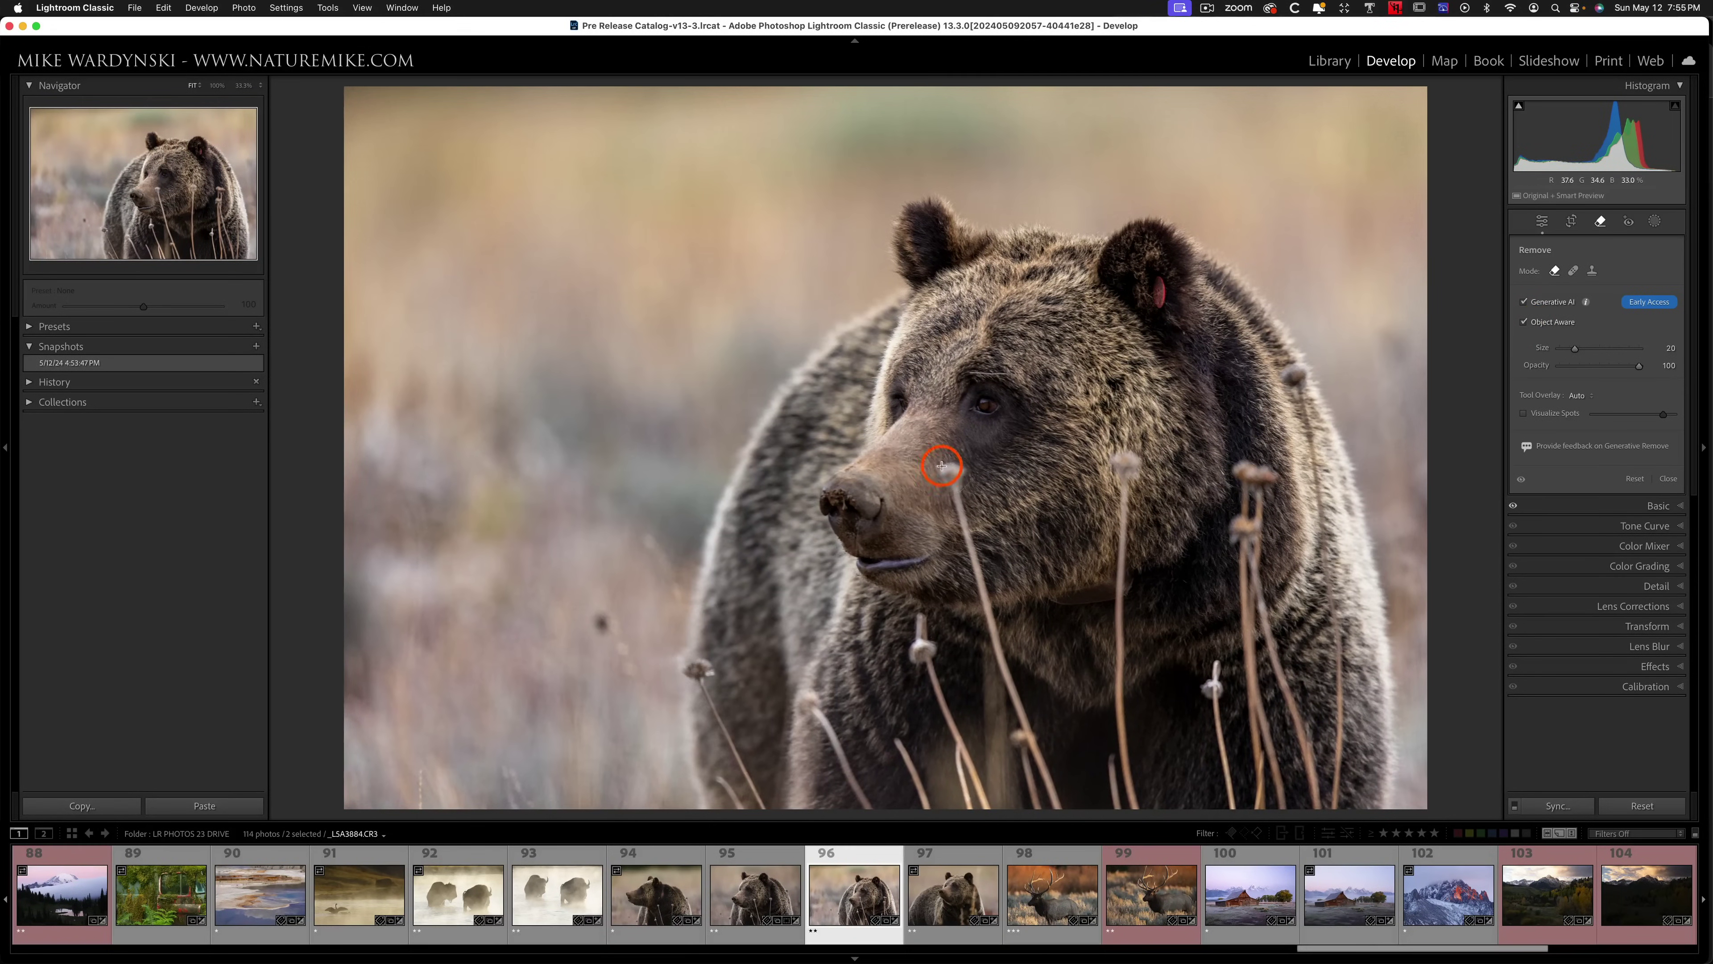
left_click_drag(943, 466, 1049, 812)
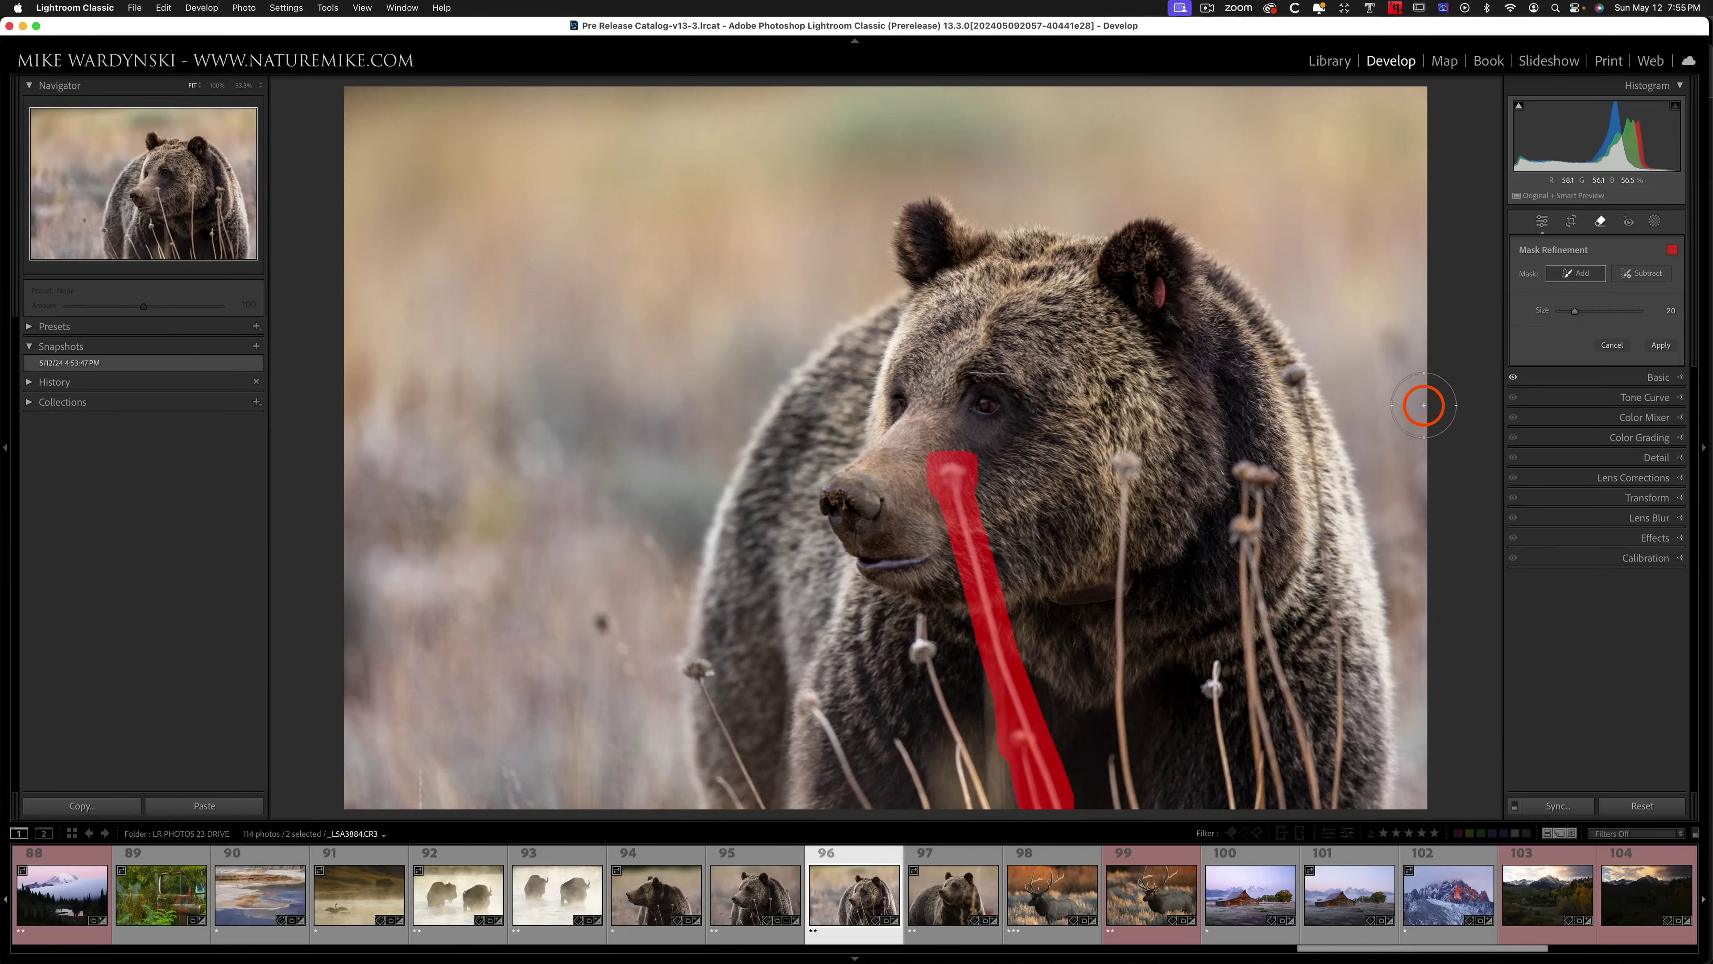
left_click(1663, 348)
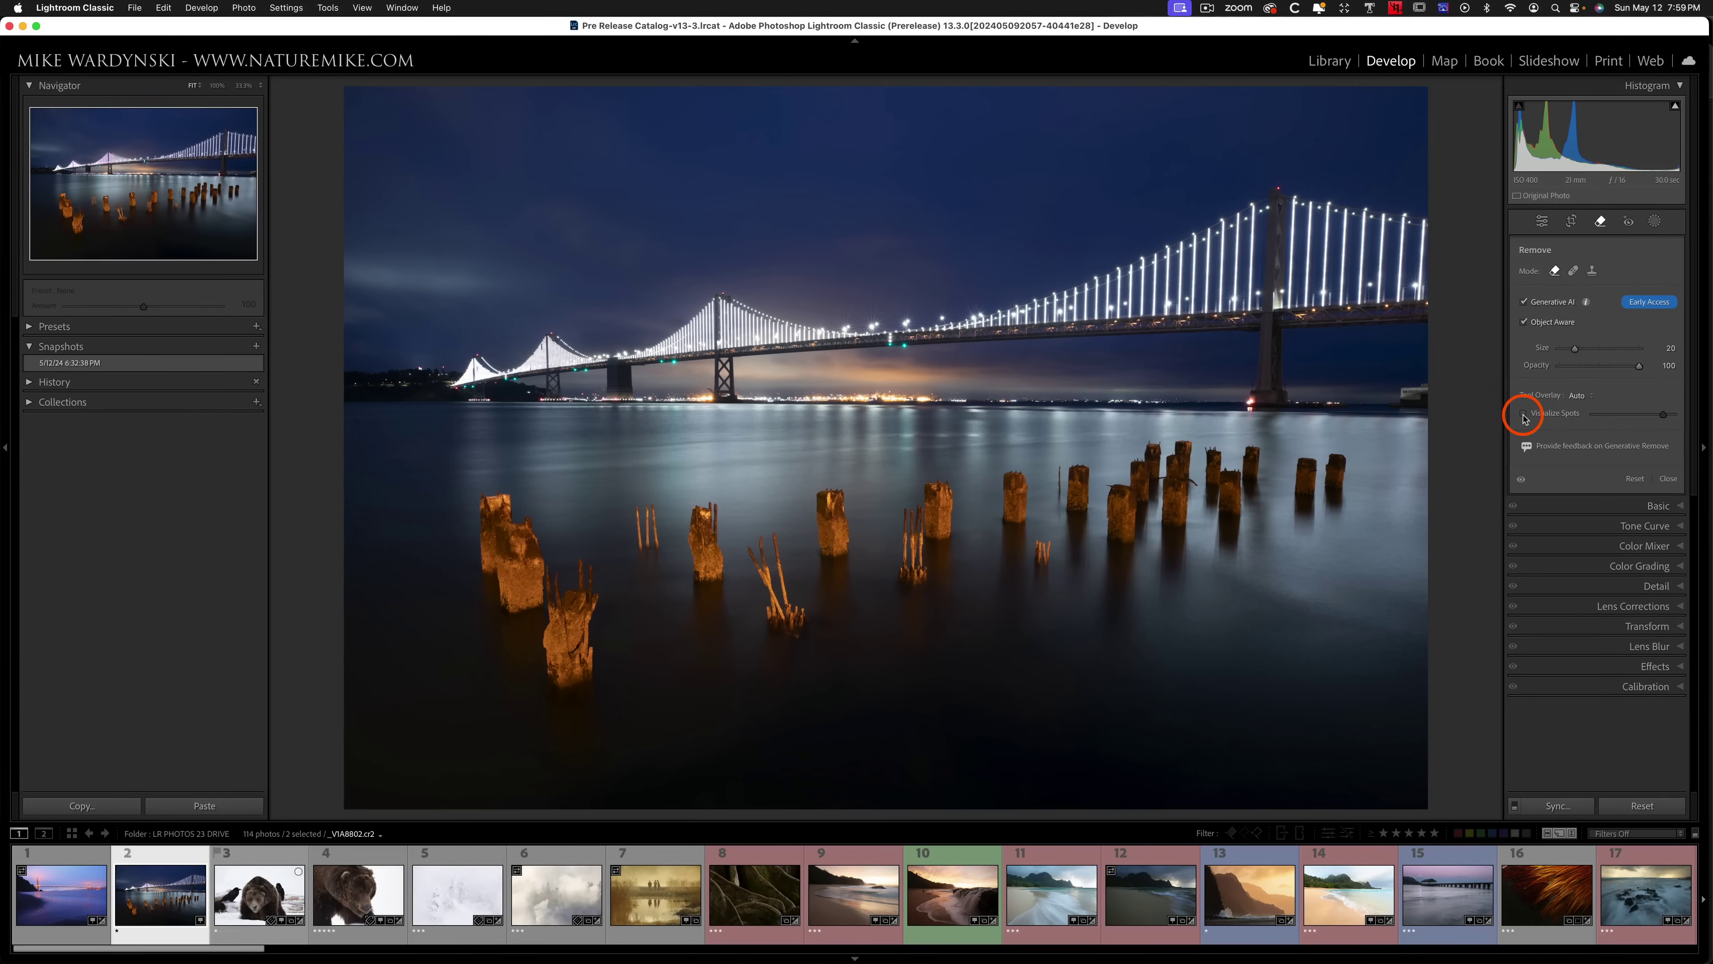
- Remove four sky dust spots with Visualize Spots on and Generative AI off, then hide visualization
left_click(1523, 414)
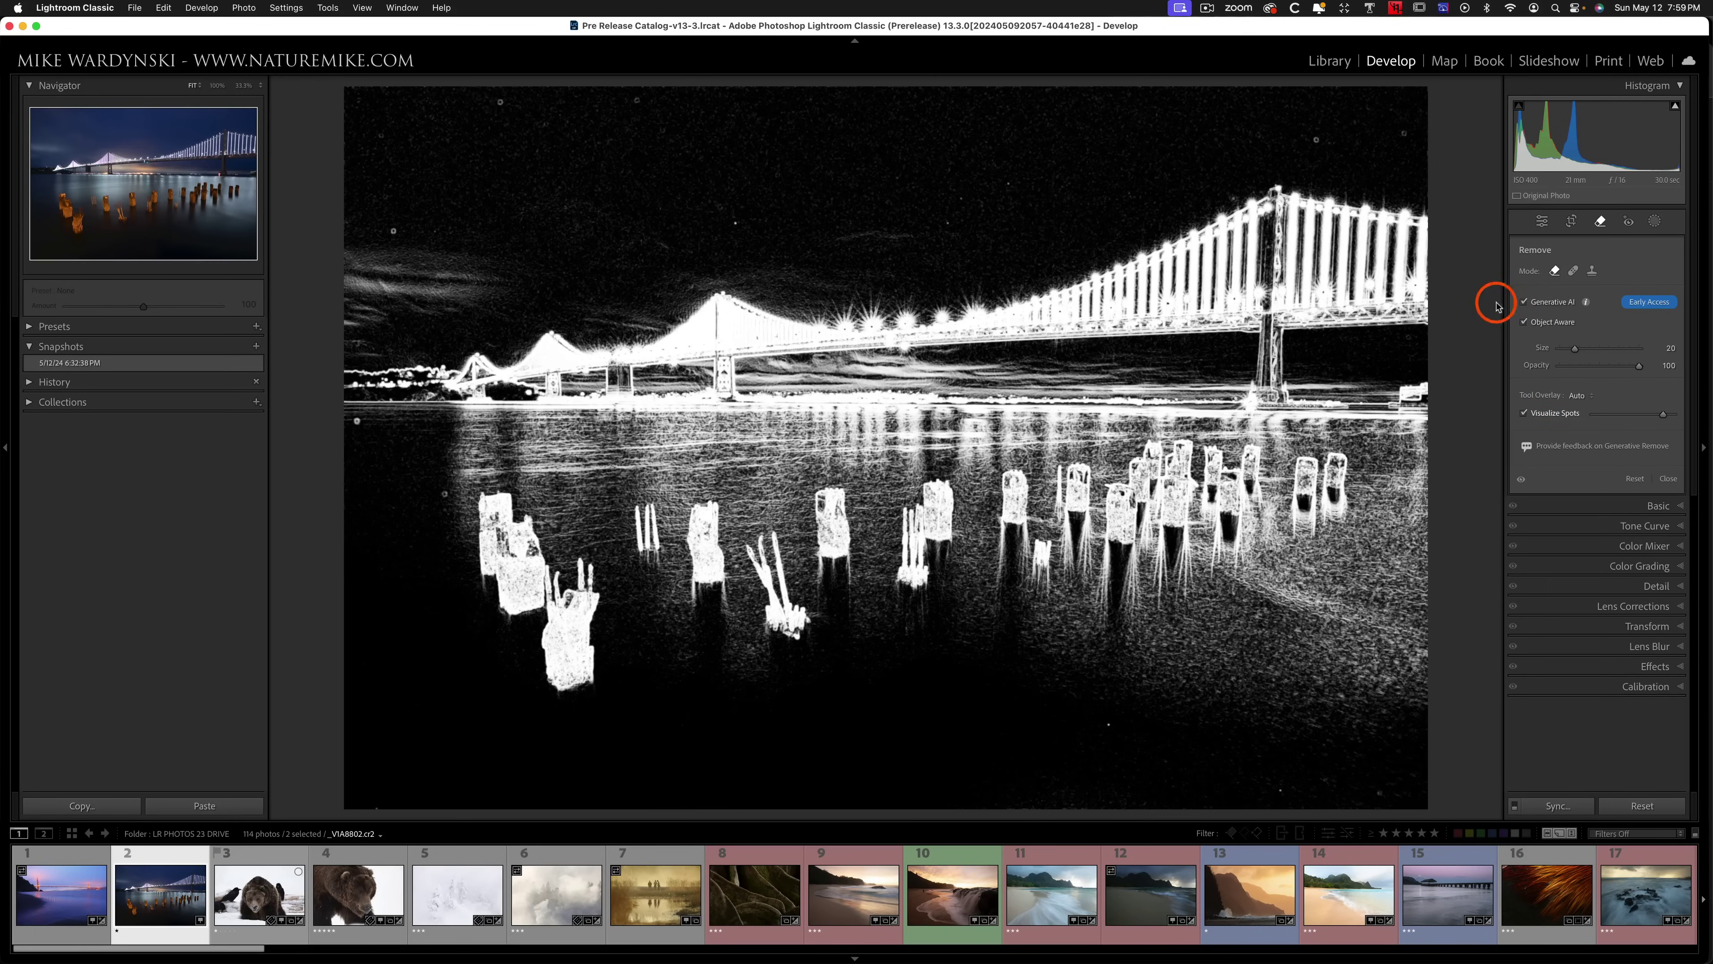
left_click(1524, 302)
scroll(1293, 153, "down", 2)
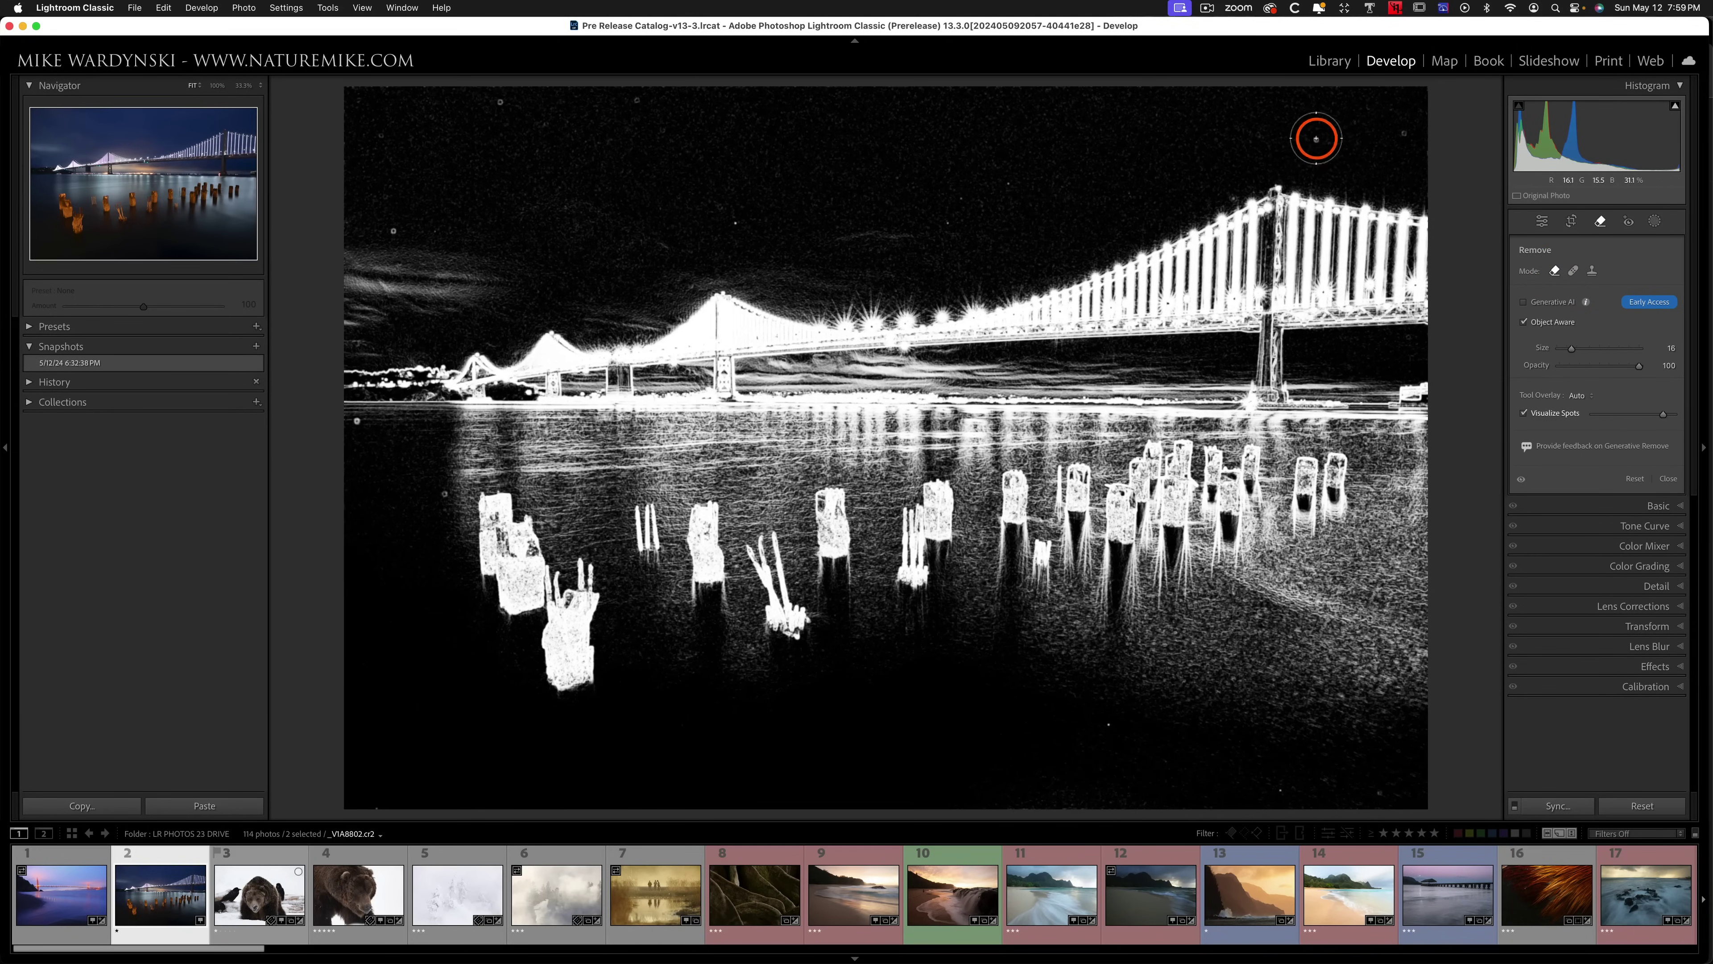
left_click(1316, 139)
left_click(1405, 133)
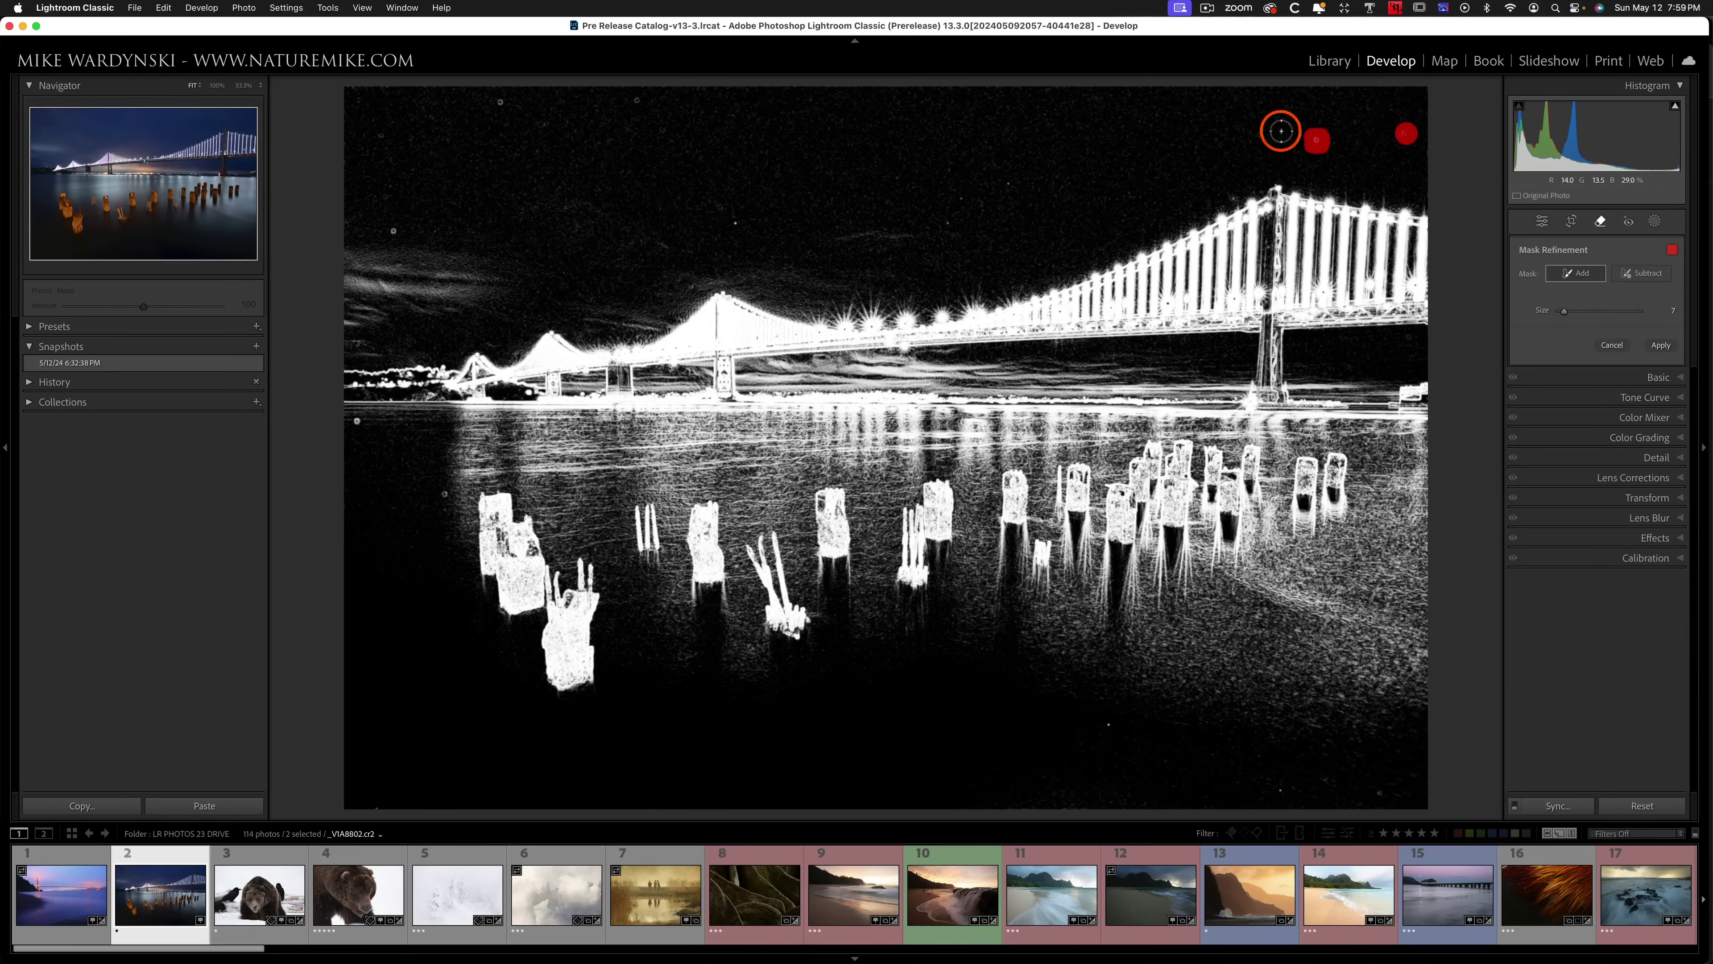
left_click(635, 103)
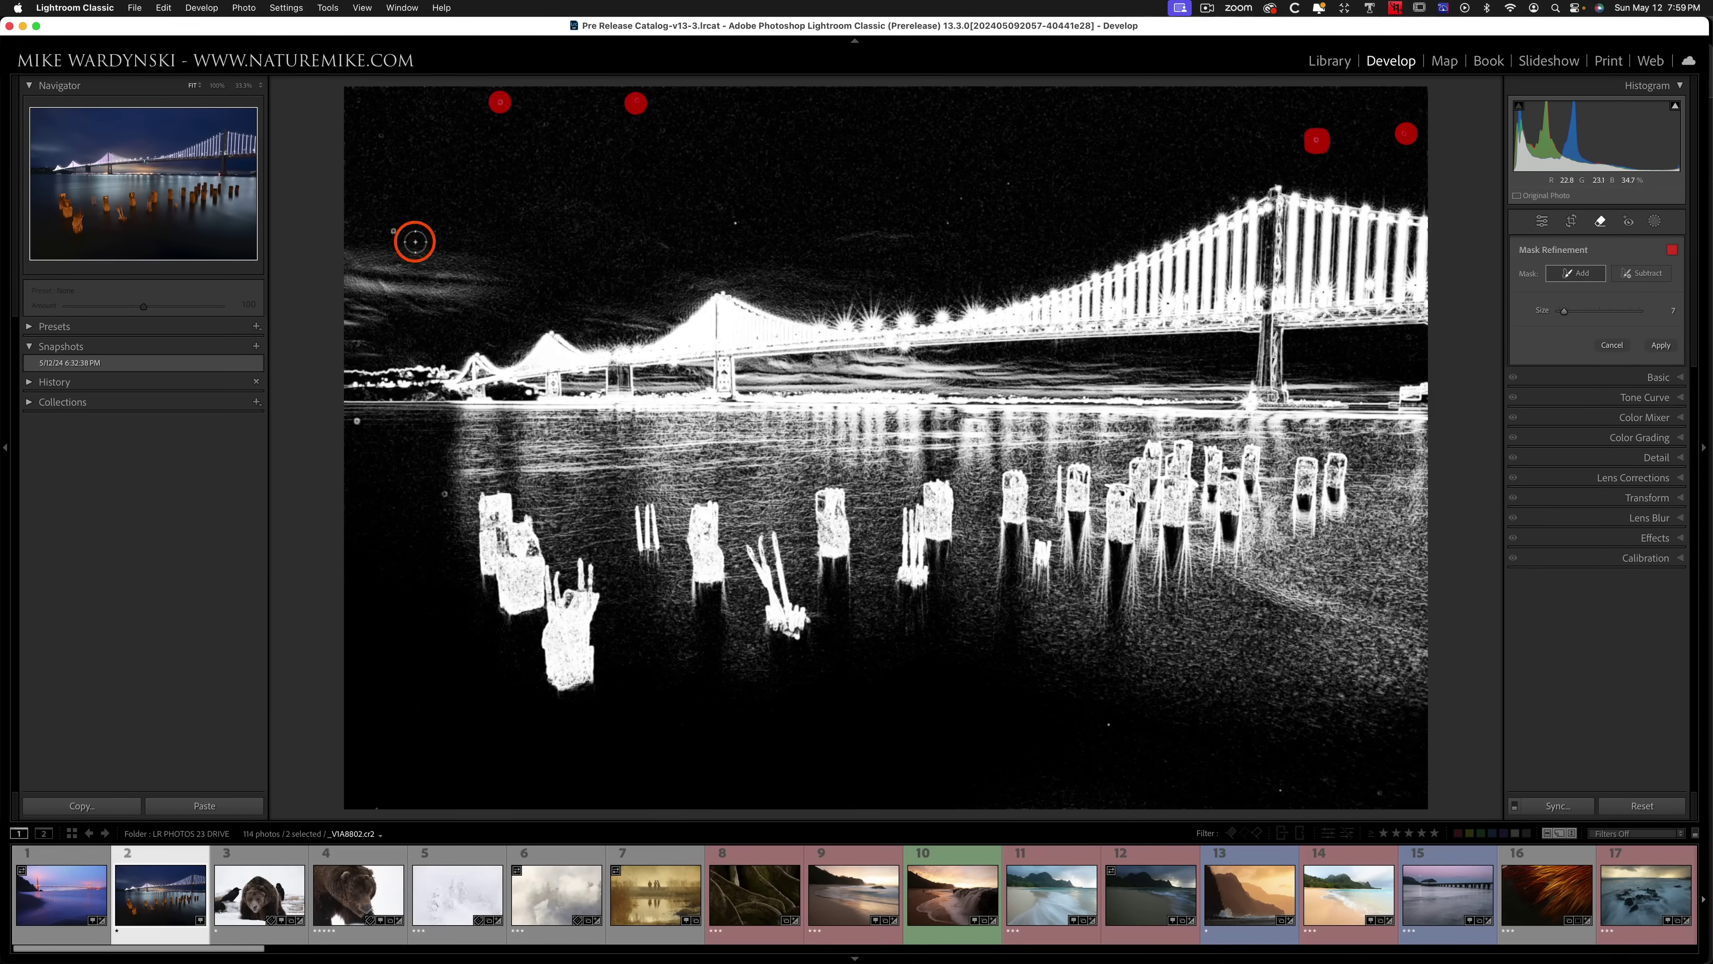
left_click(393, 231)
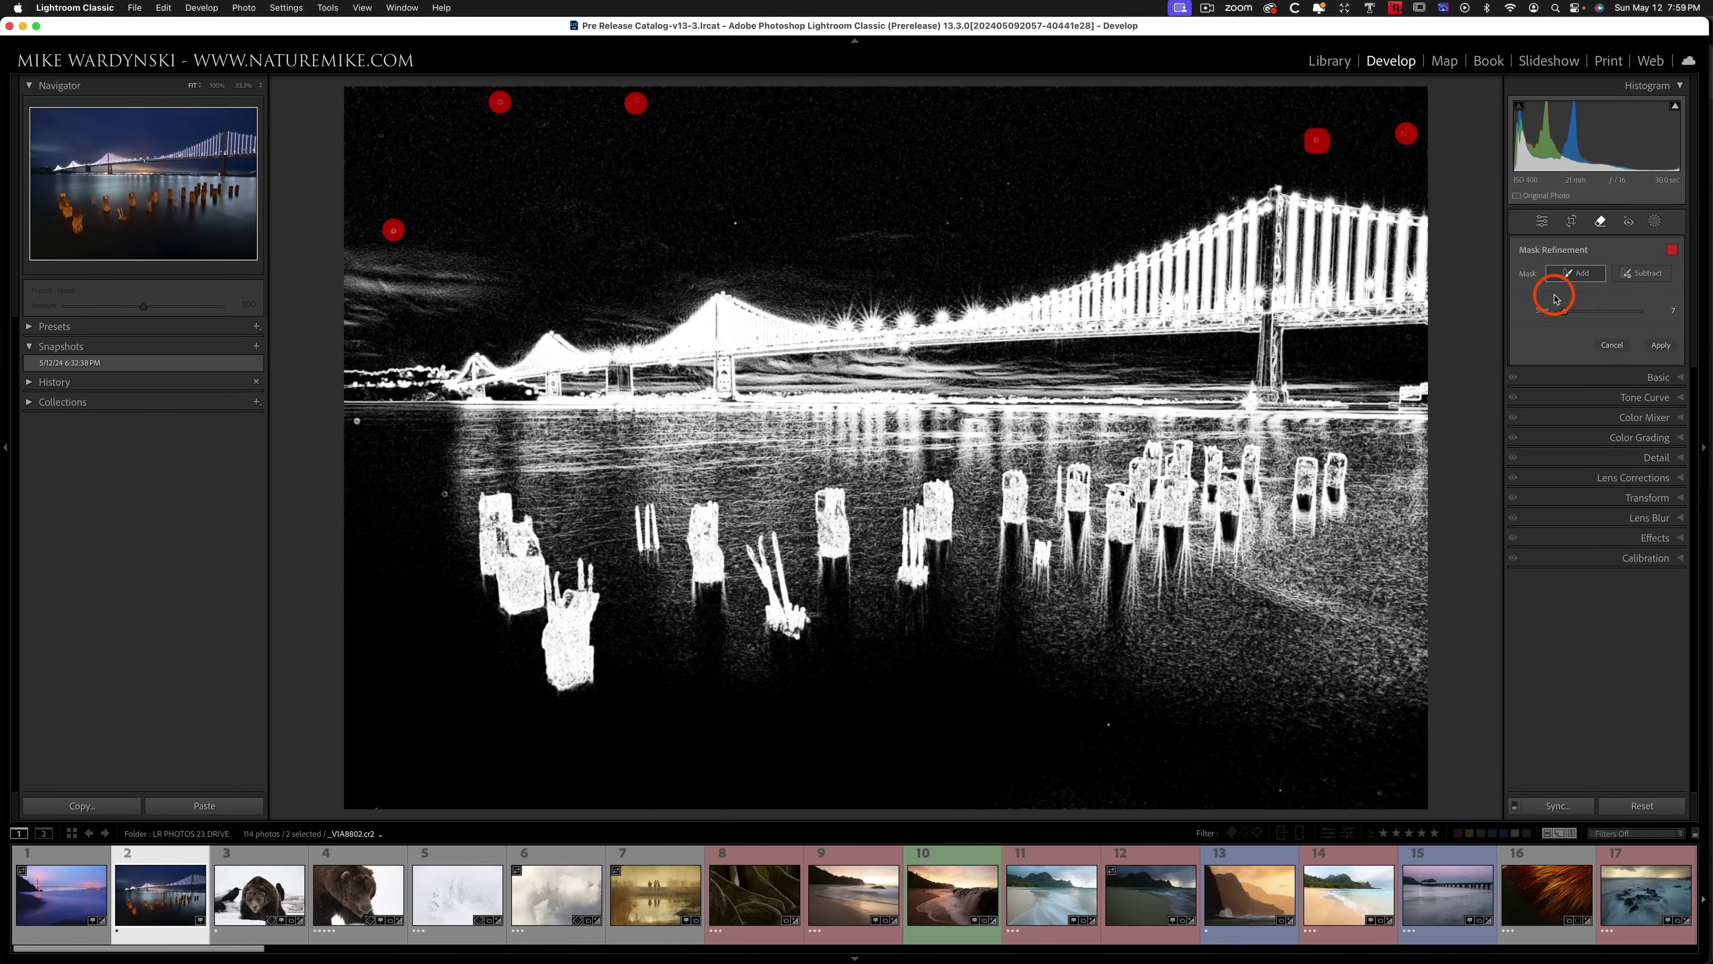
left_click(1660, 346)
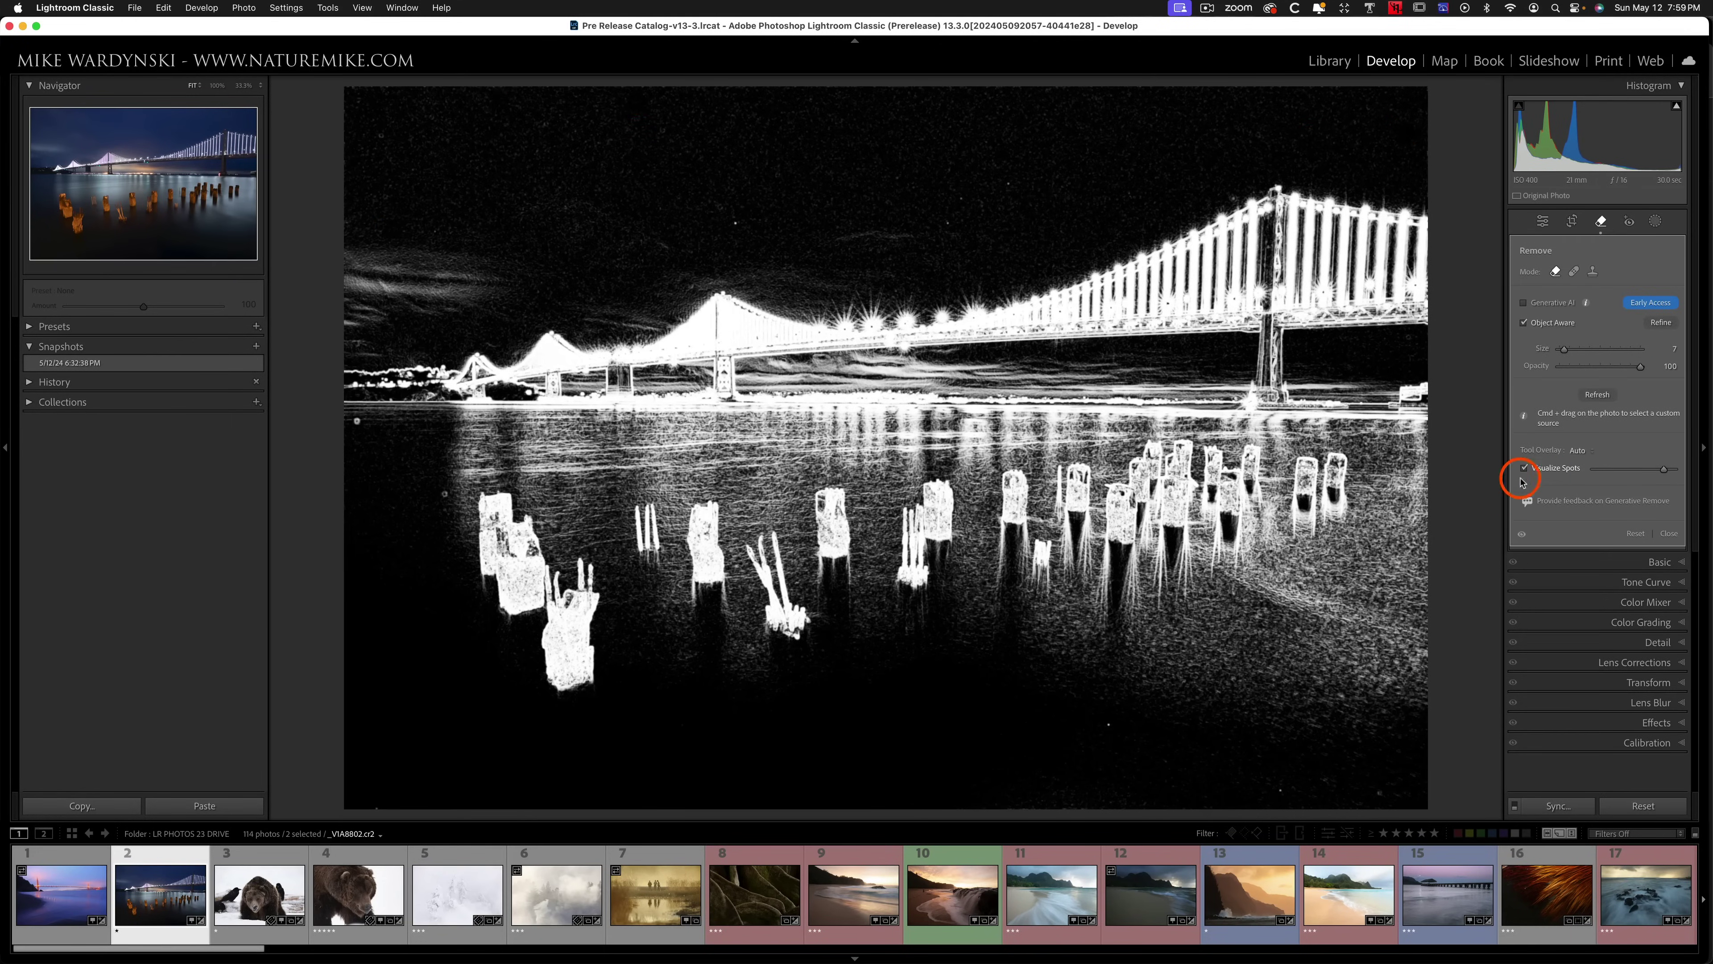
left_click(1523, 468)
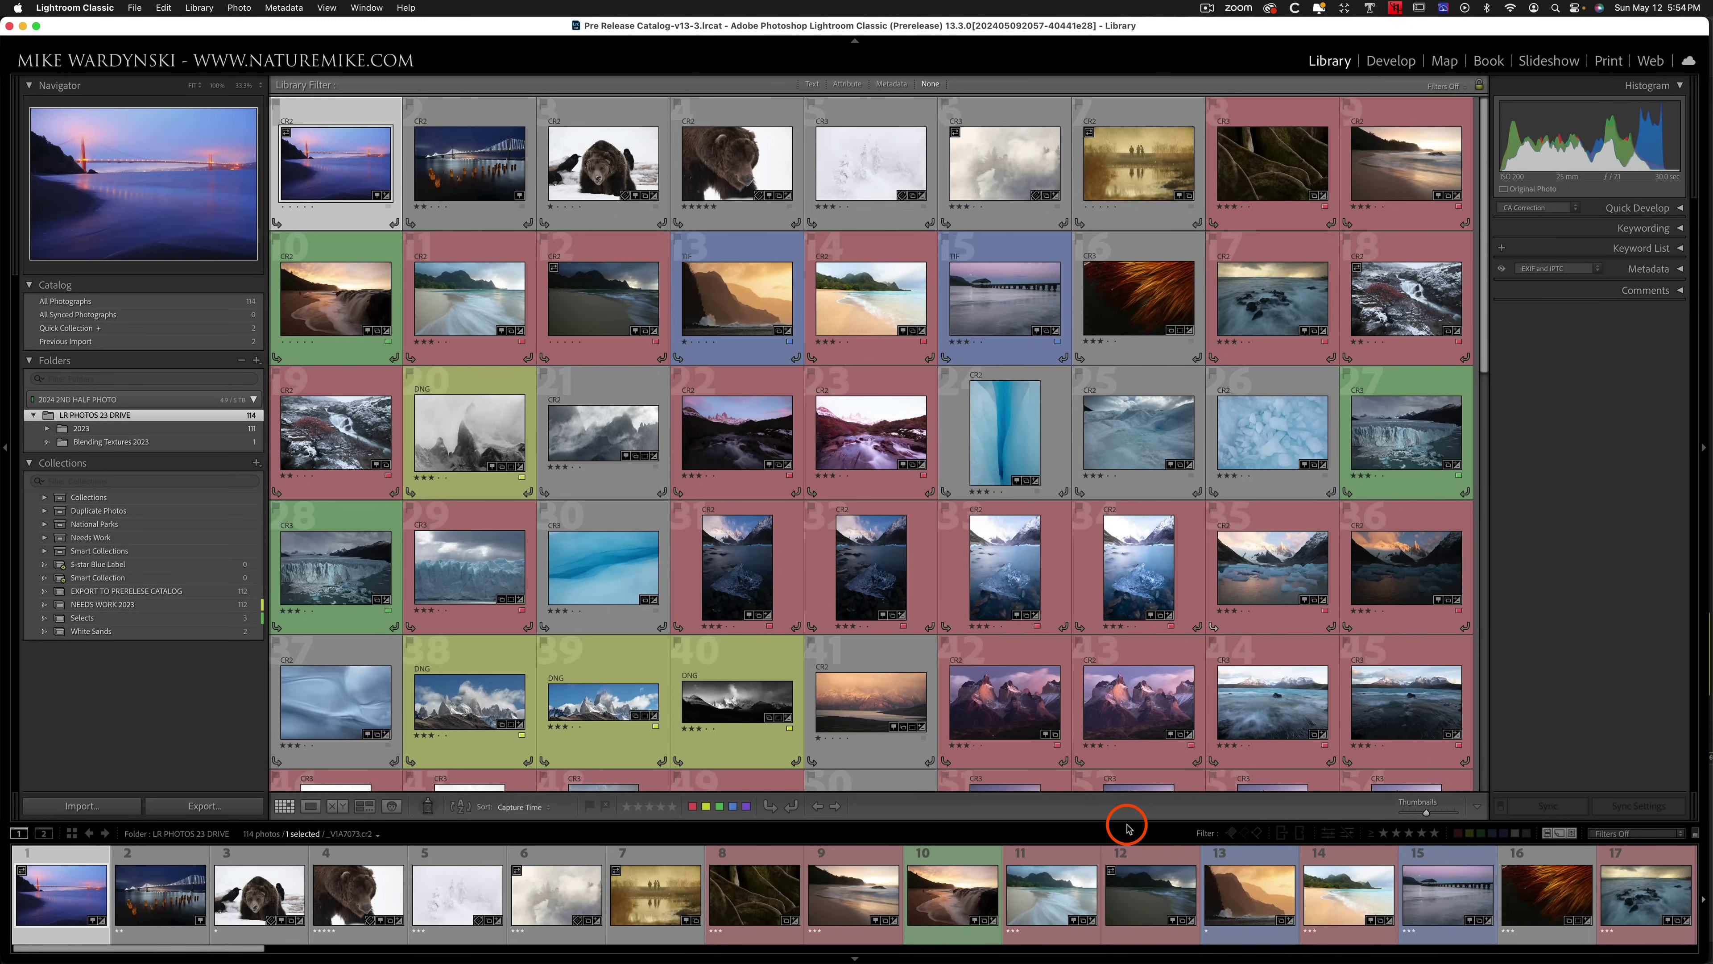
- Toggle the Exported, then Not Exported filmstrip filters on and off, ending with no filter
left_click(1283, 837)
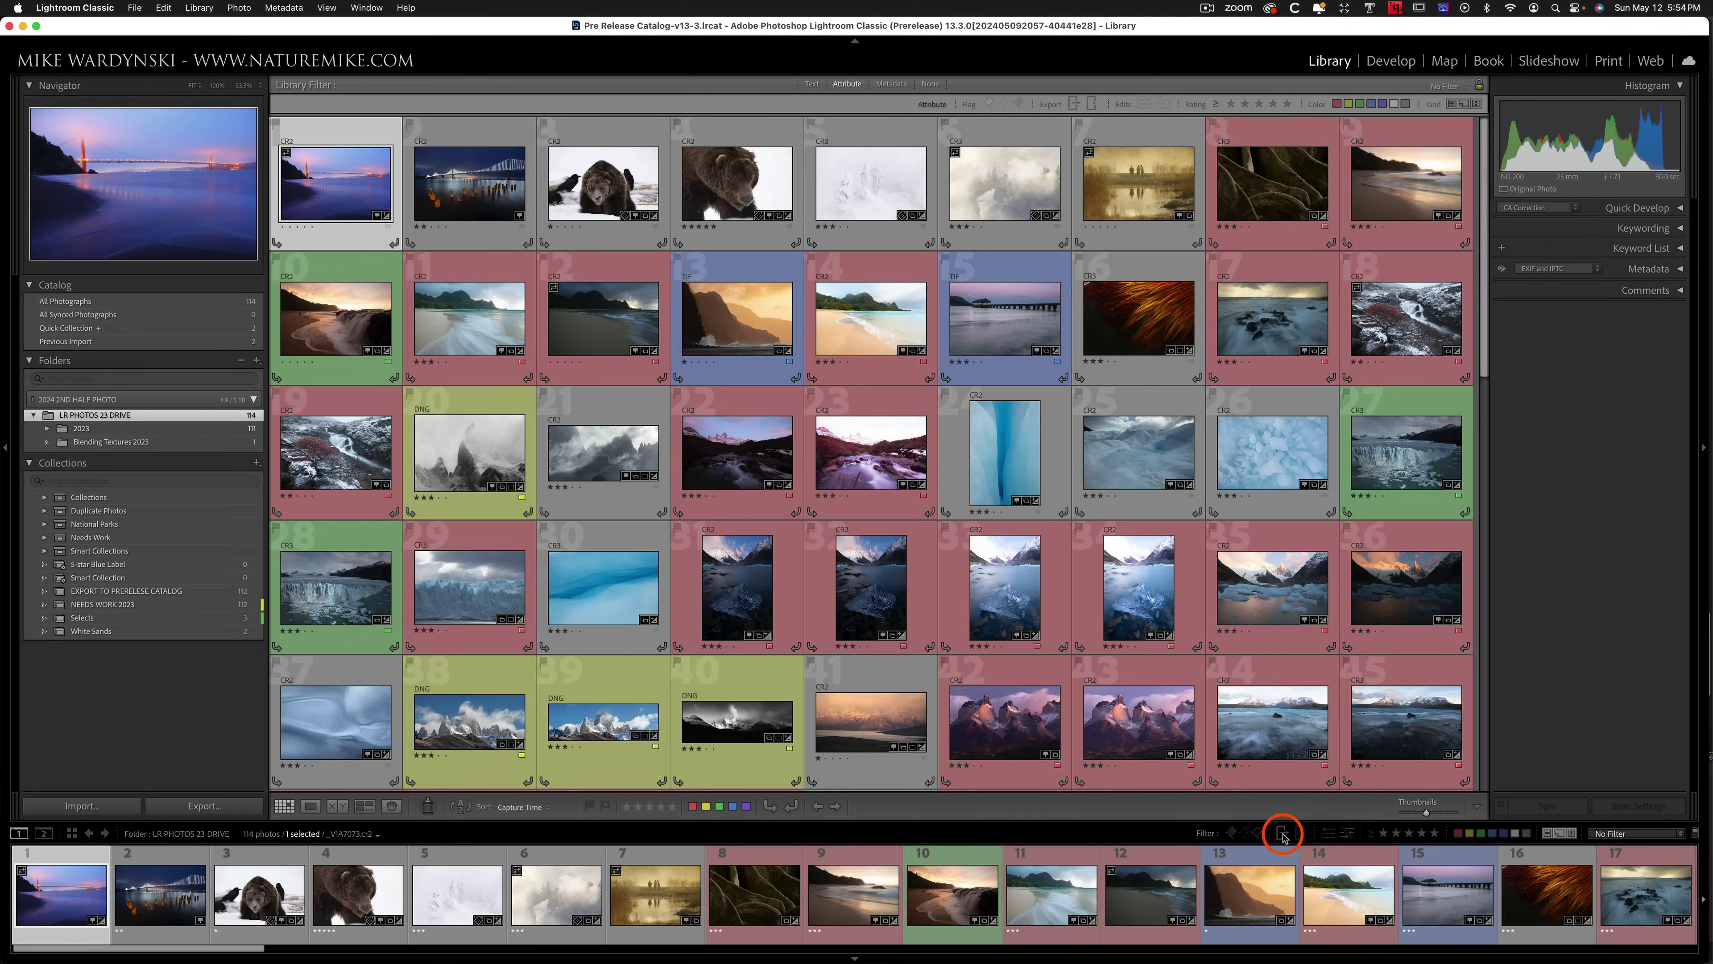
left_click(1284, 837)
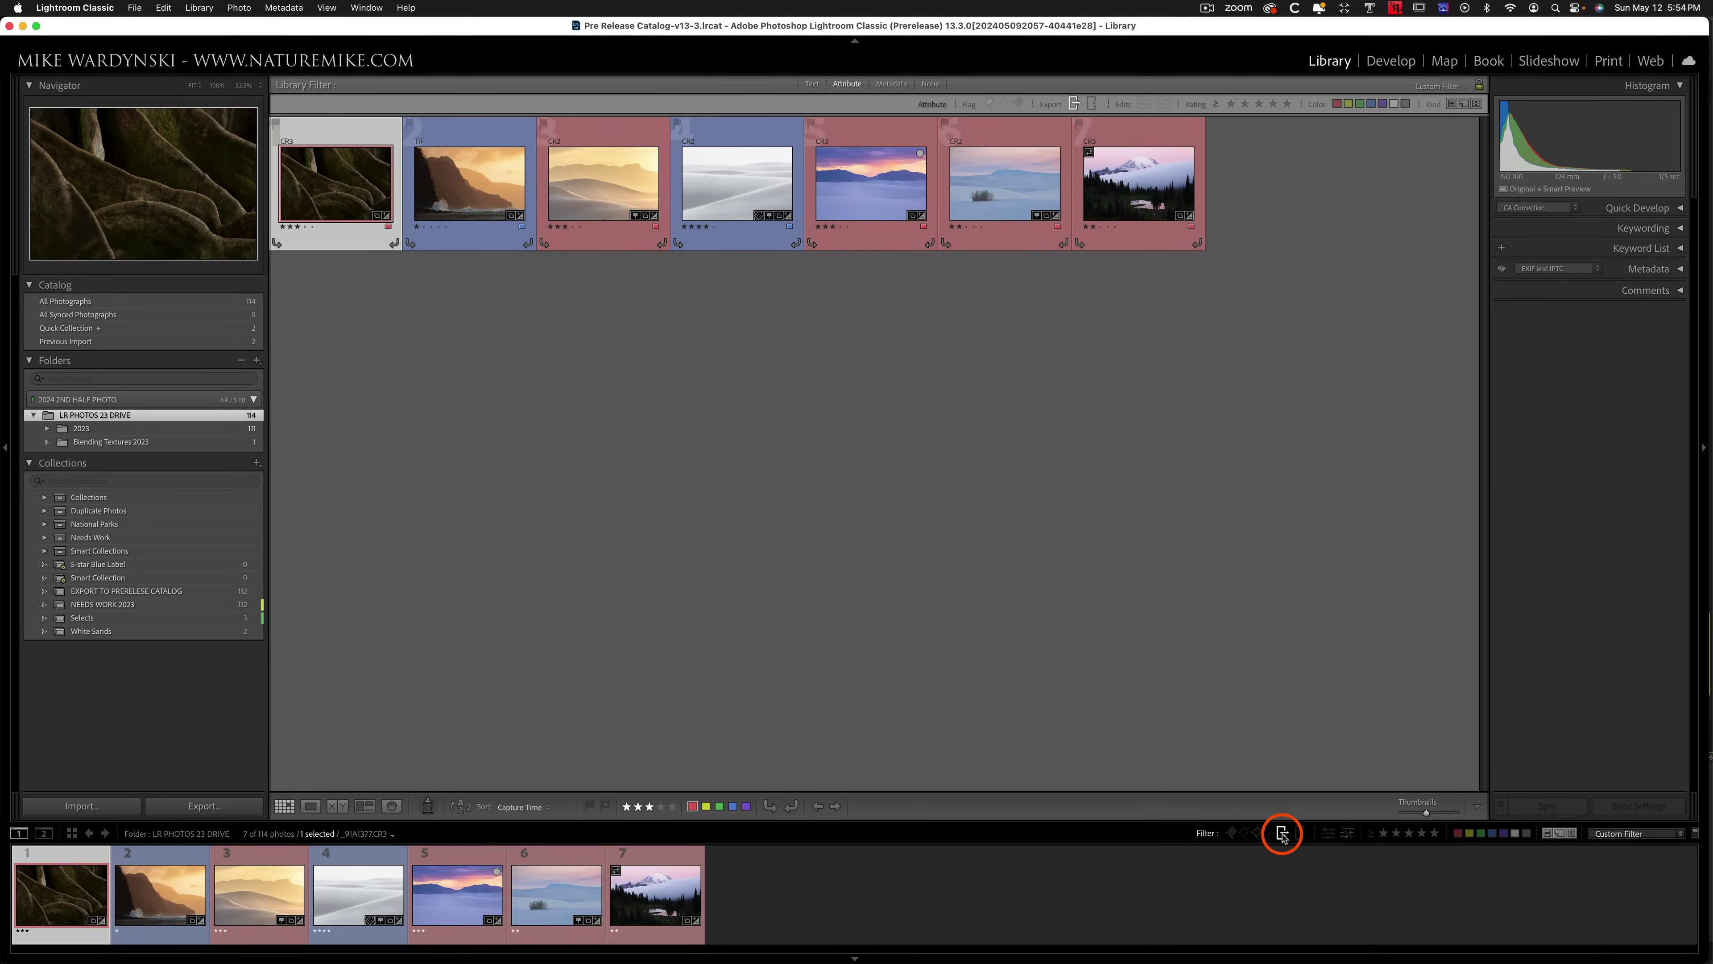
left_click(1284, 837)
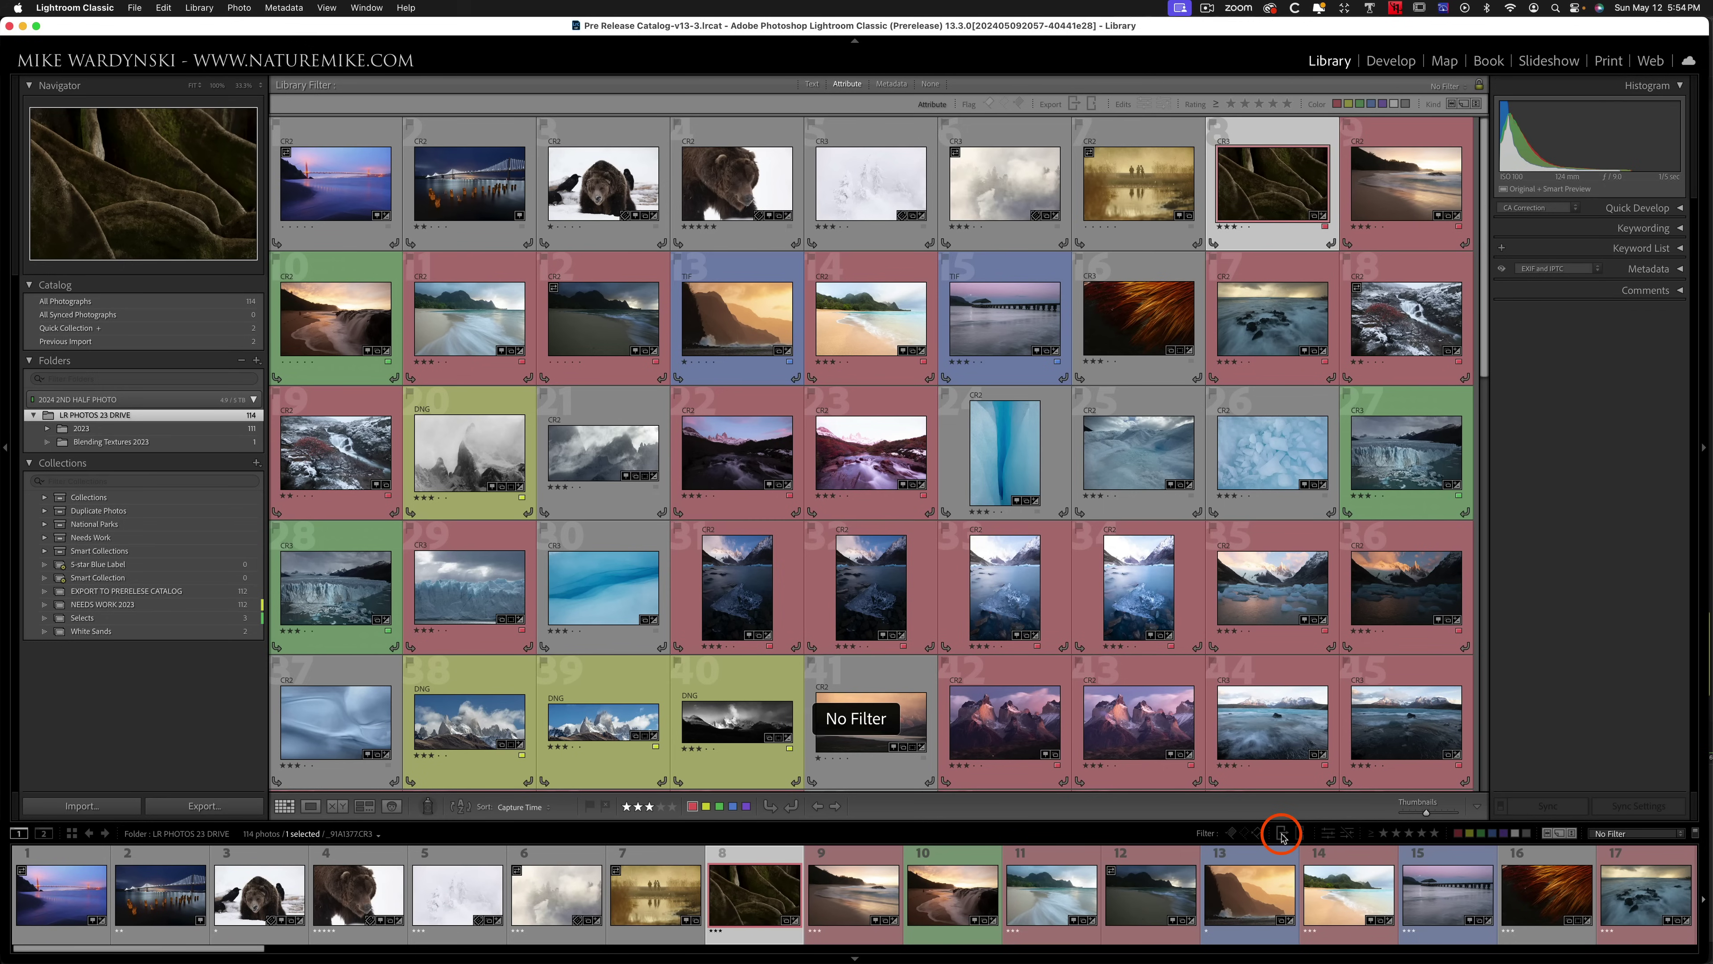
left_click(1301, 837)
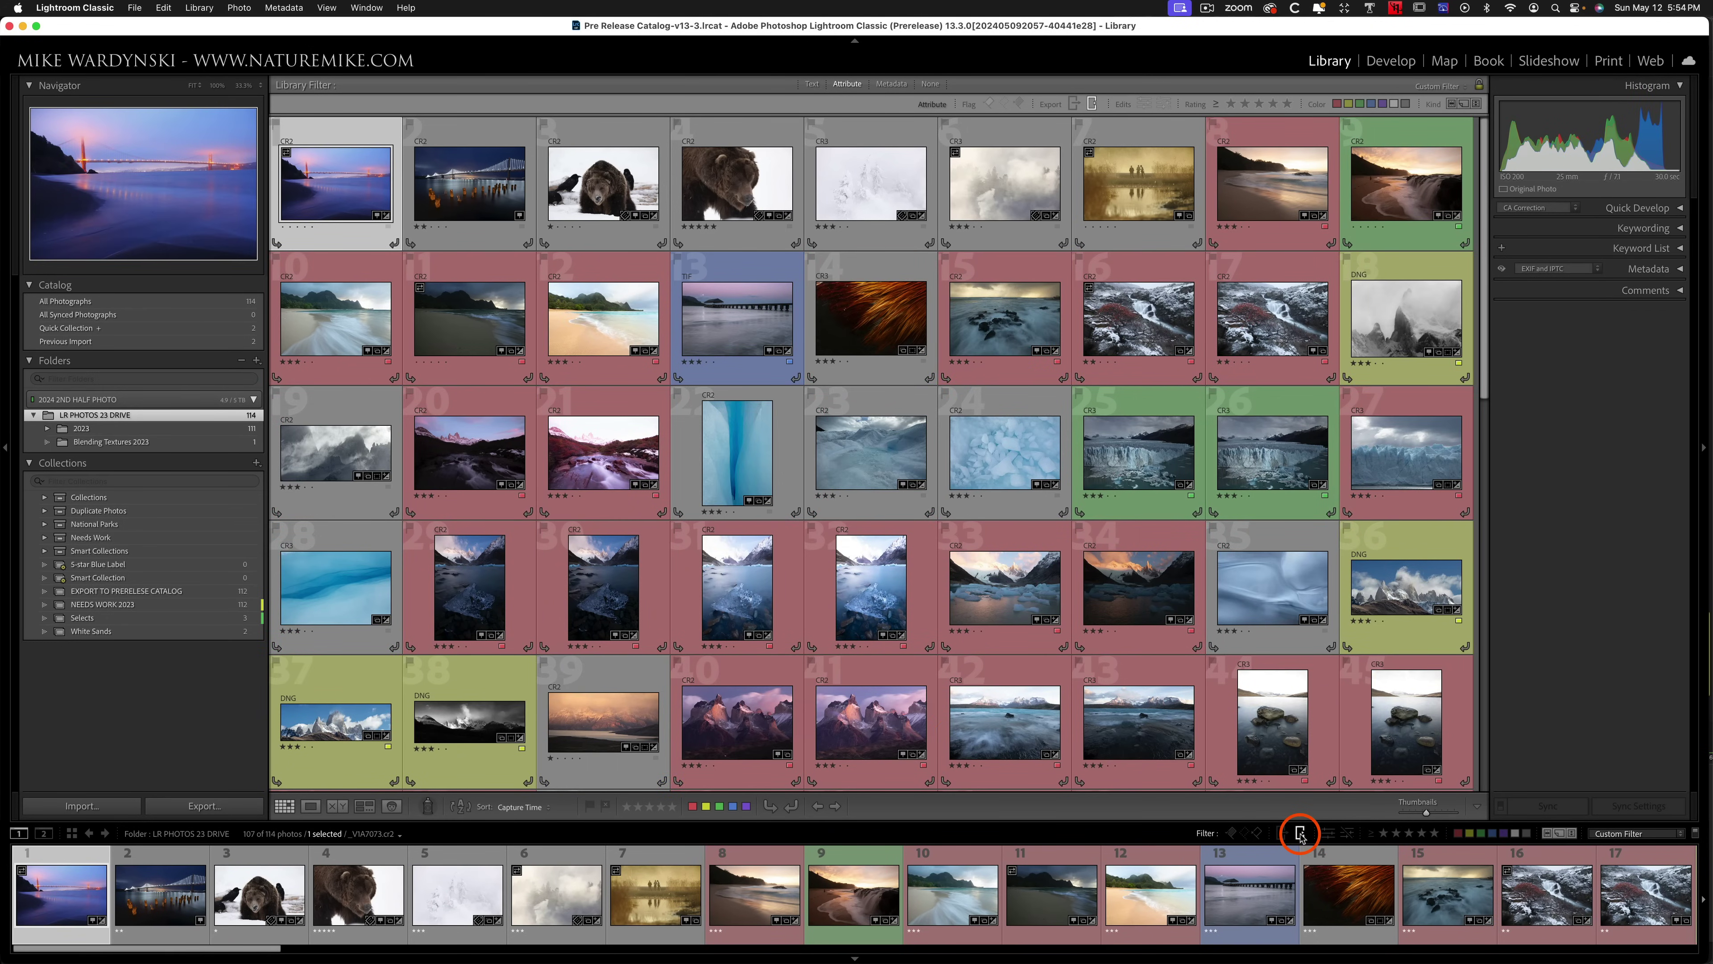
left_click(1301, 837)
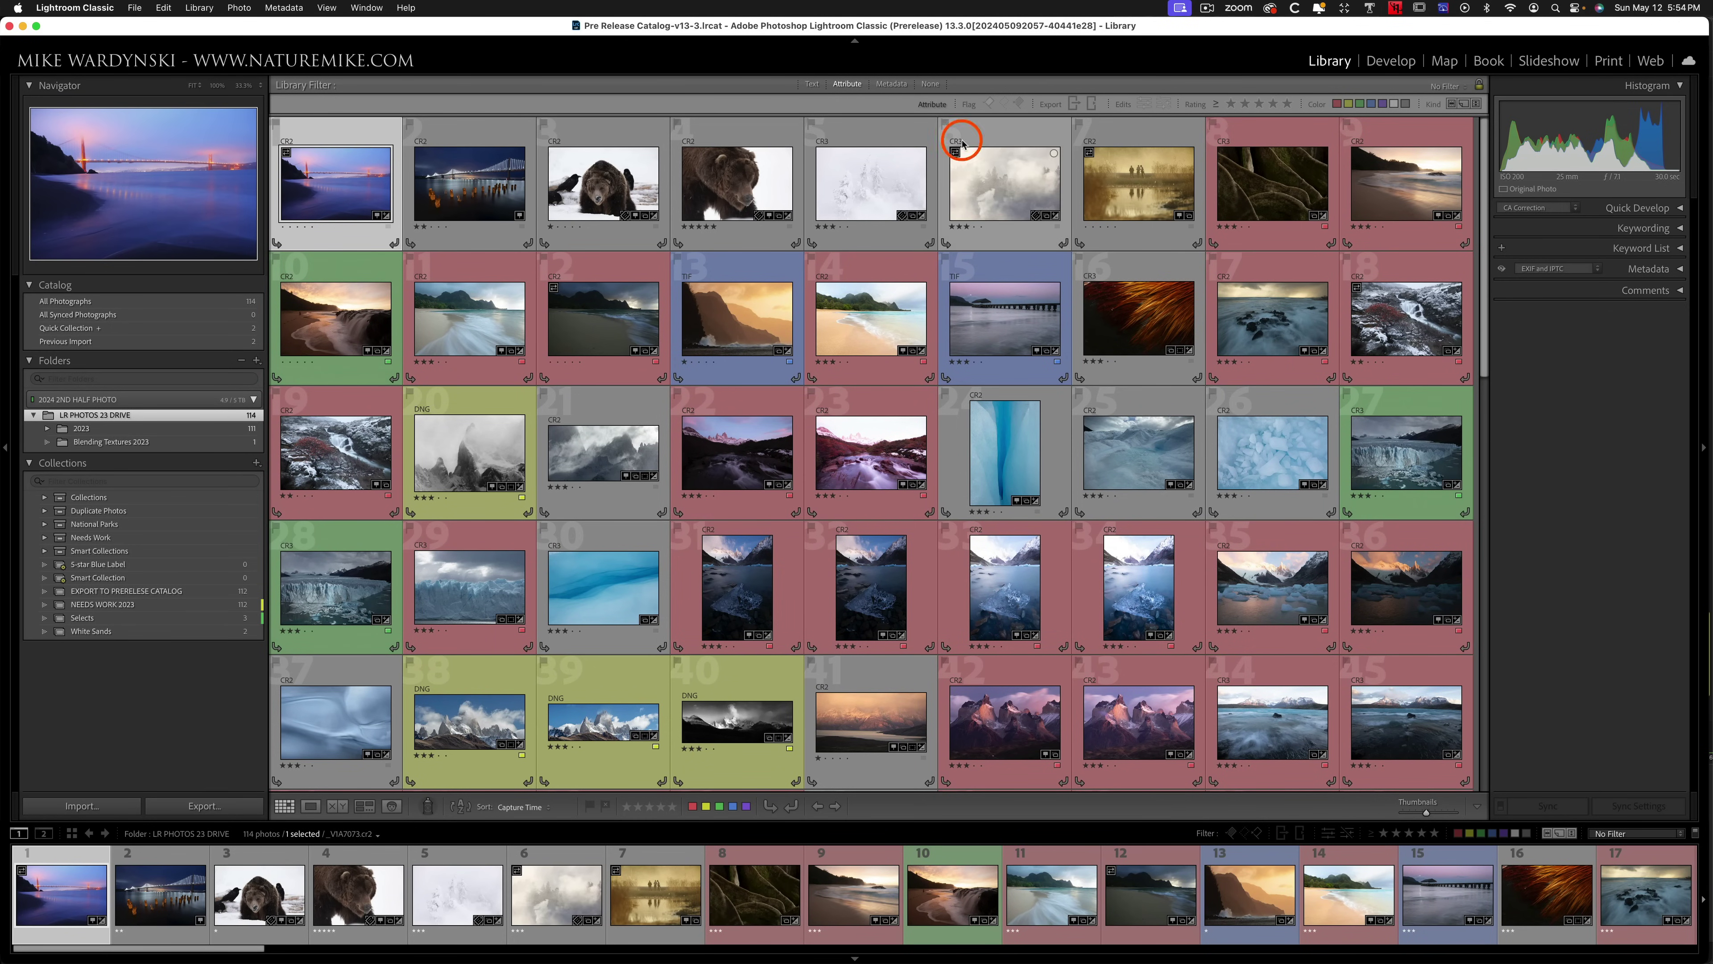
- Change the metadata filter's File Type column to Exported Files
key("backslash")
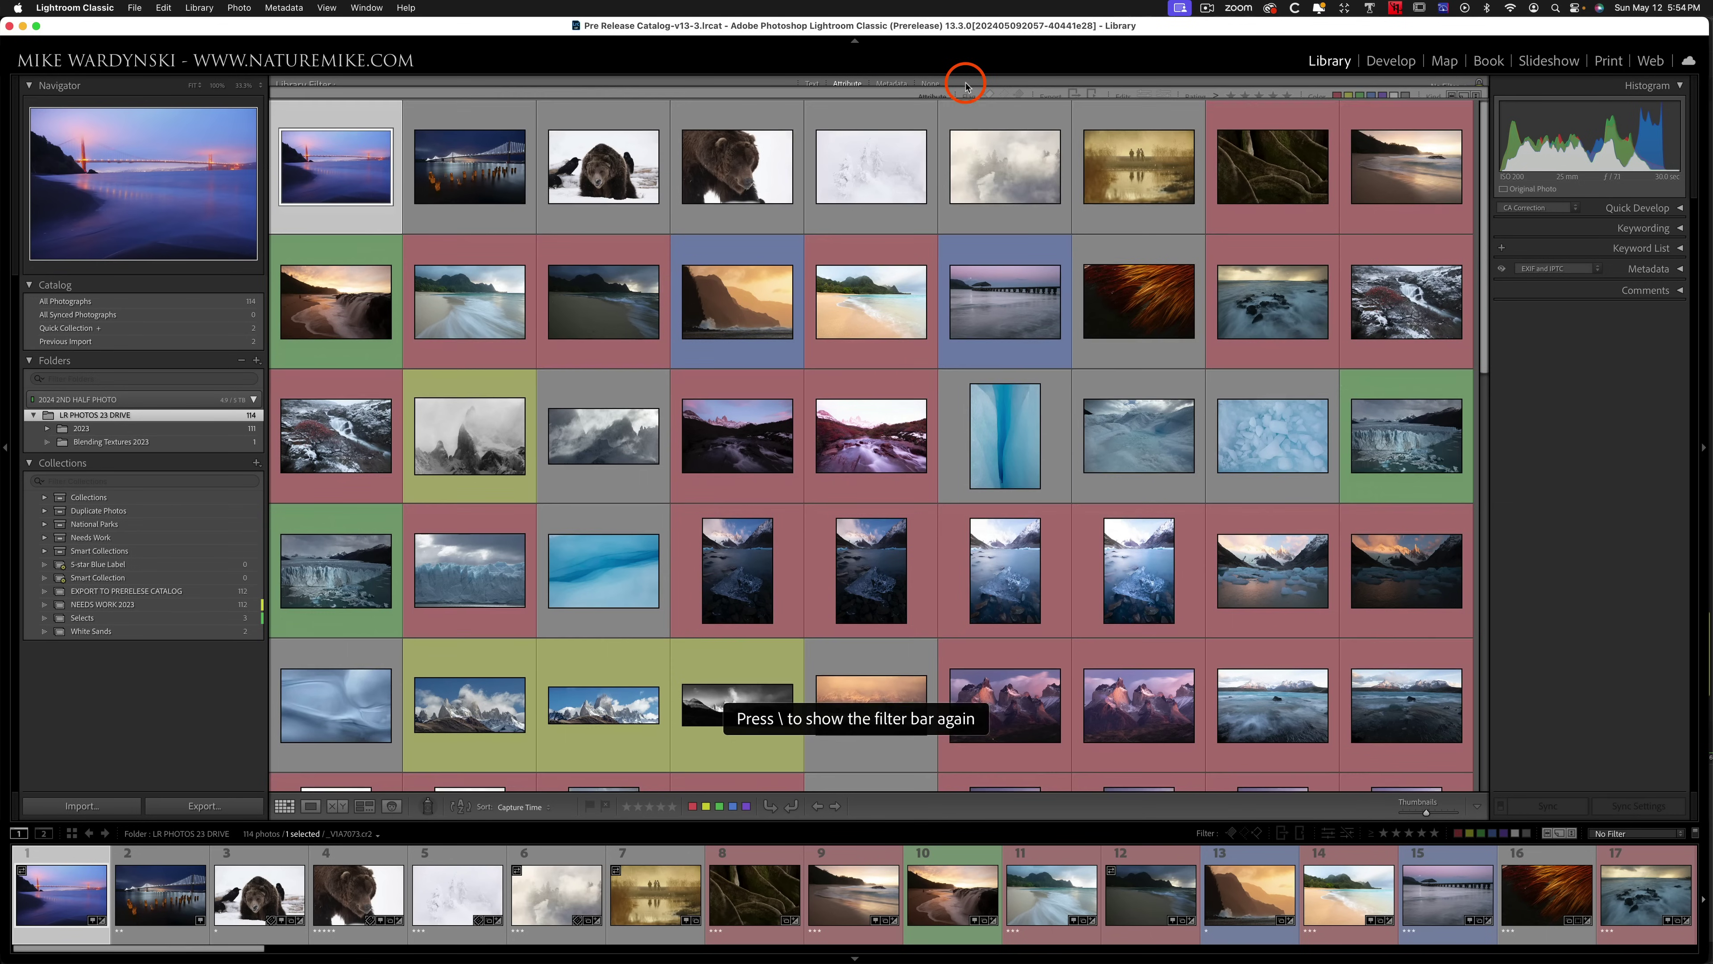
key("backslash")
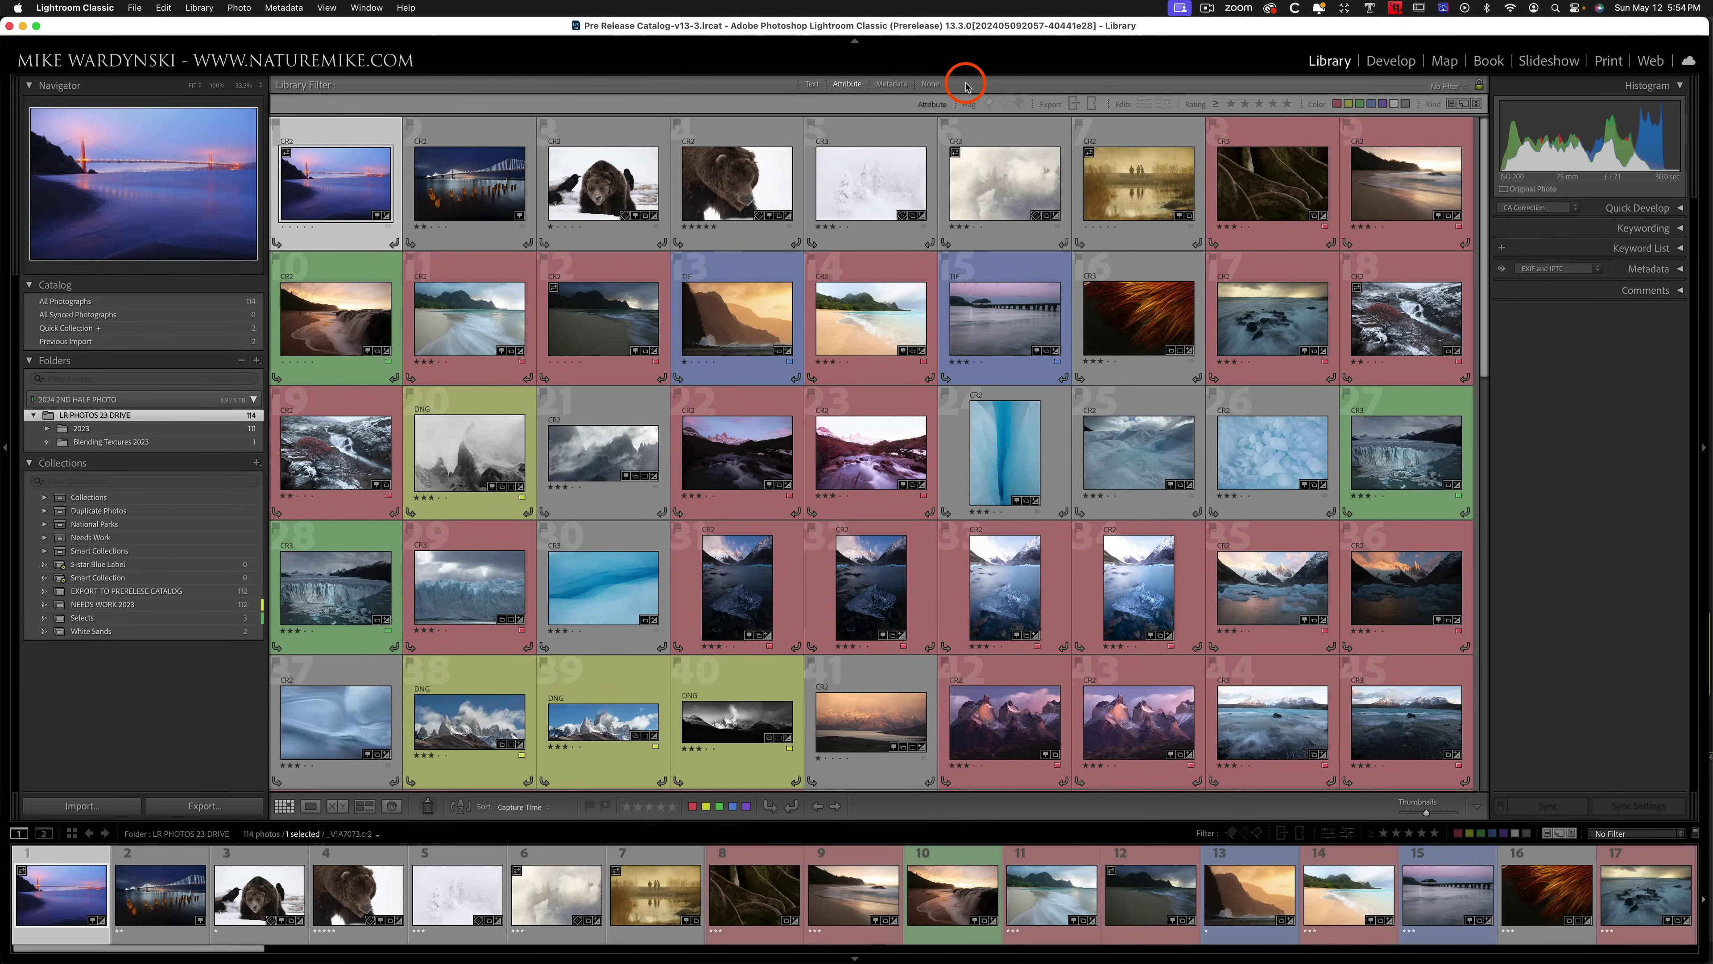
left_click(893, 85)
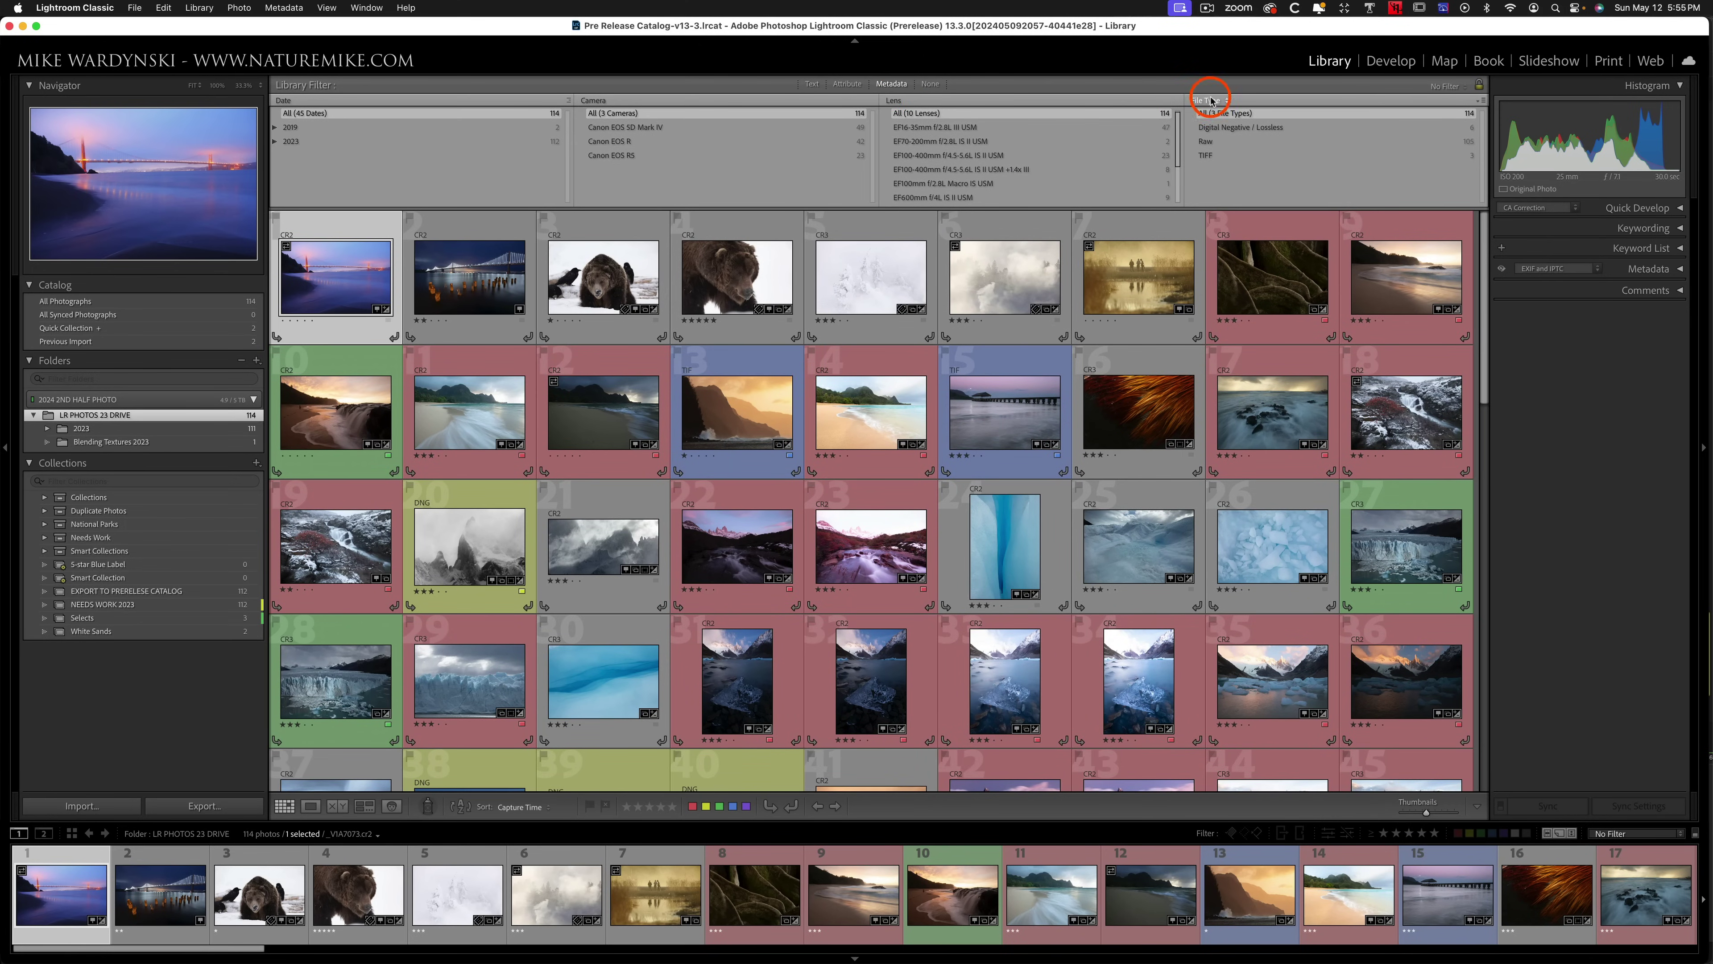
left_click(1211, 101)
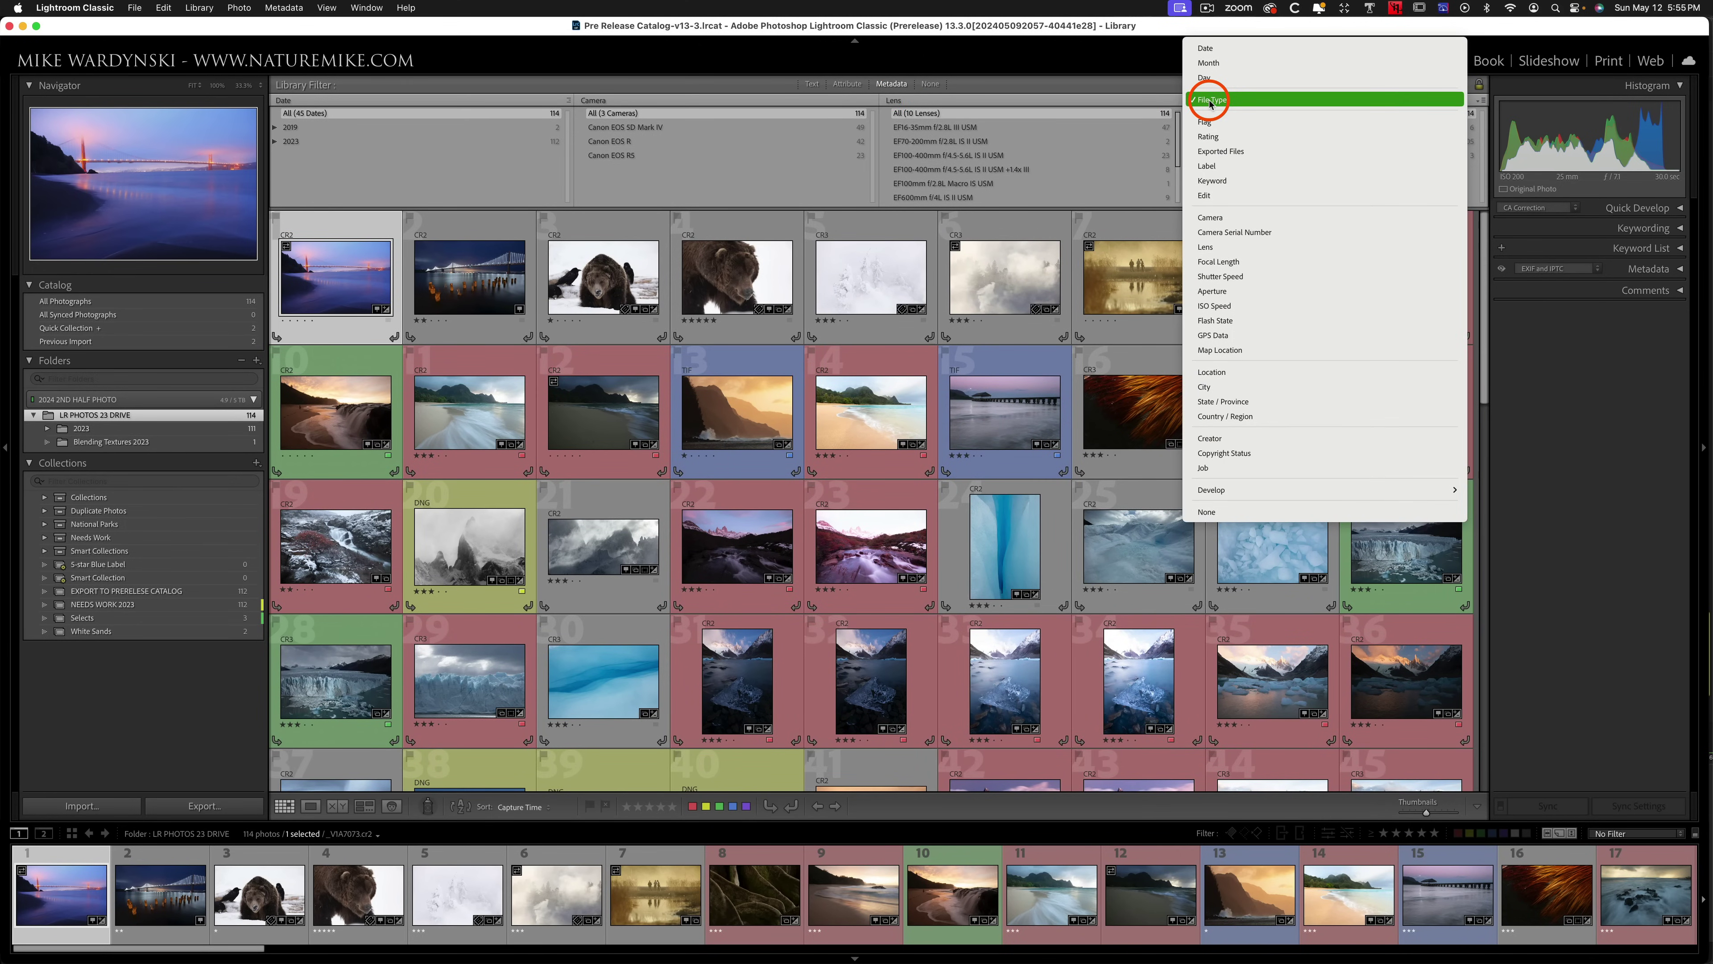
left_click(1227, 151)
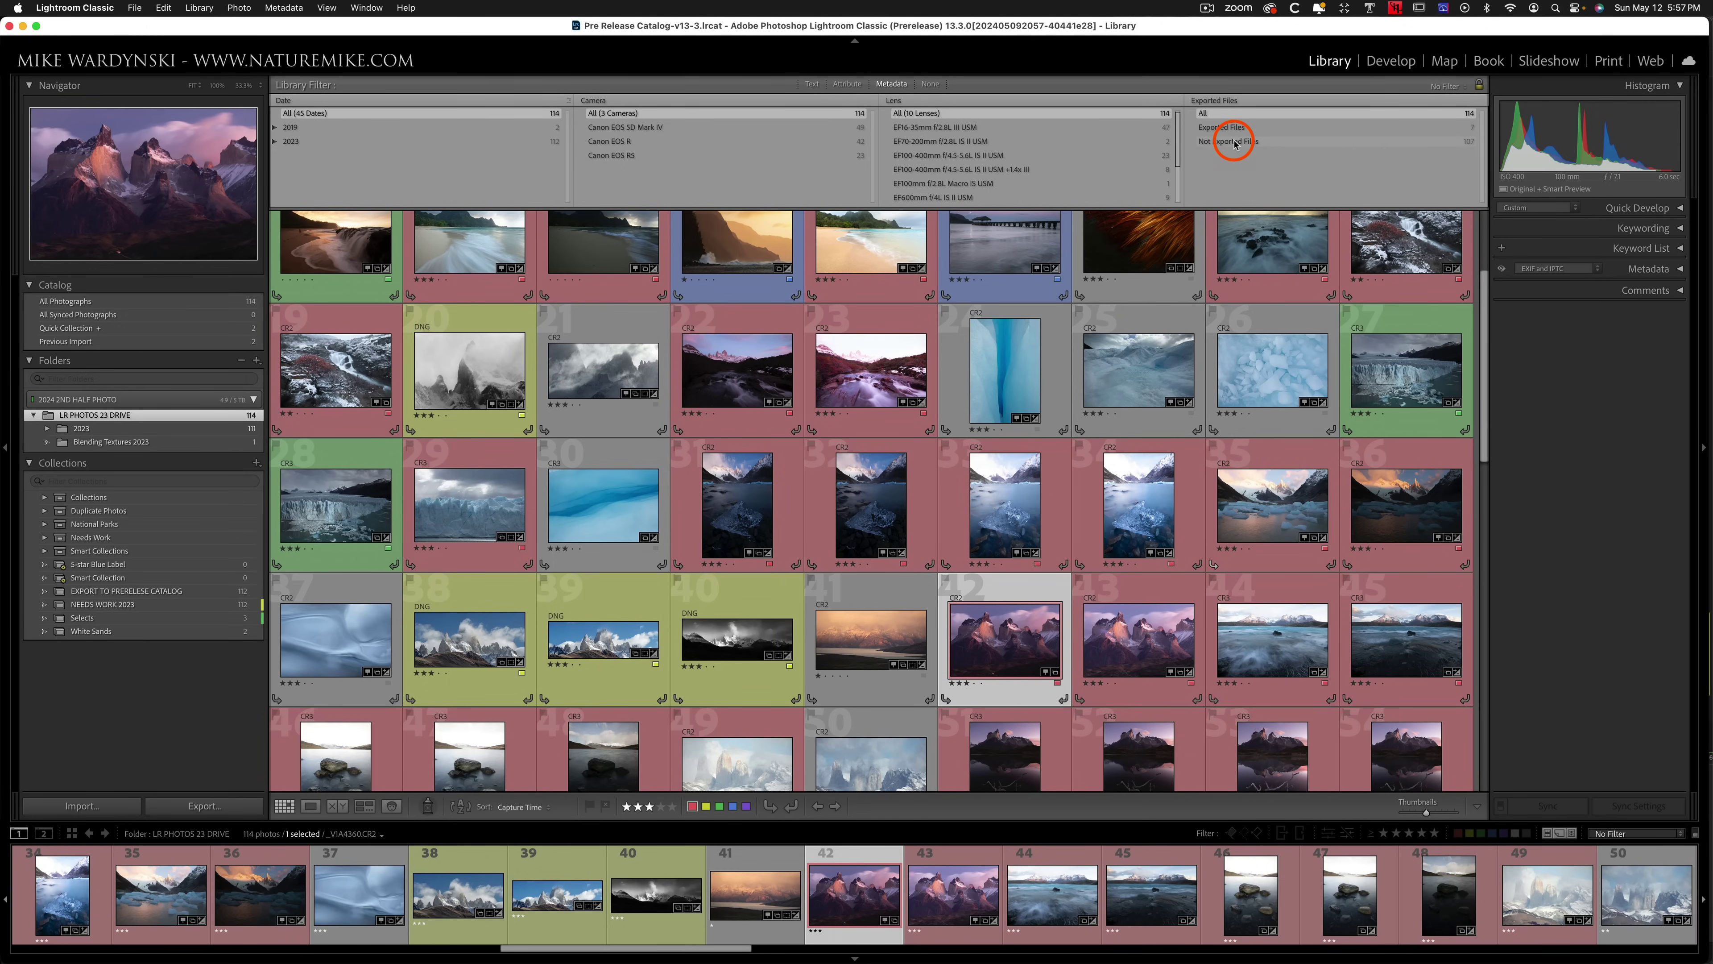
- Filter to the 7 exported photos, reset the tree-roots photo's export status, then show All
left_click(1234, 126)
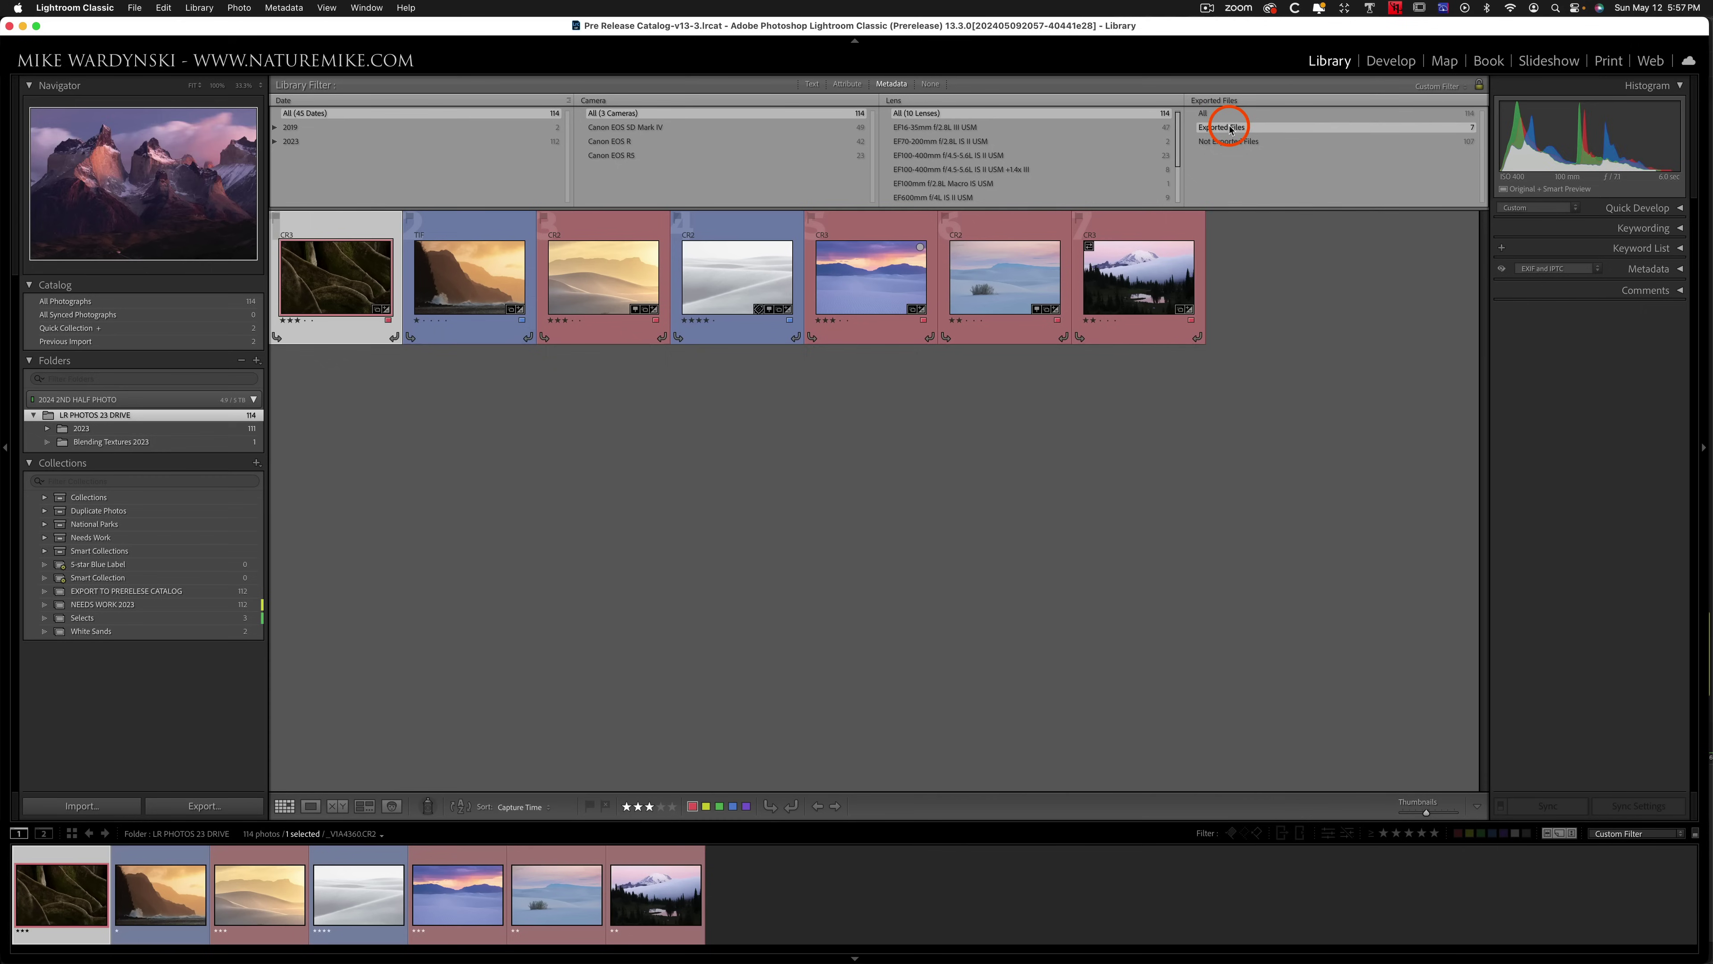
right_click(342, 276)
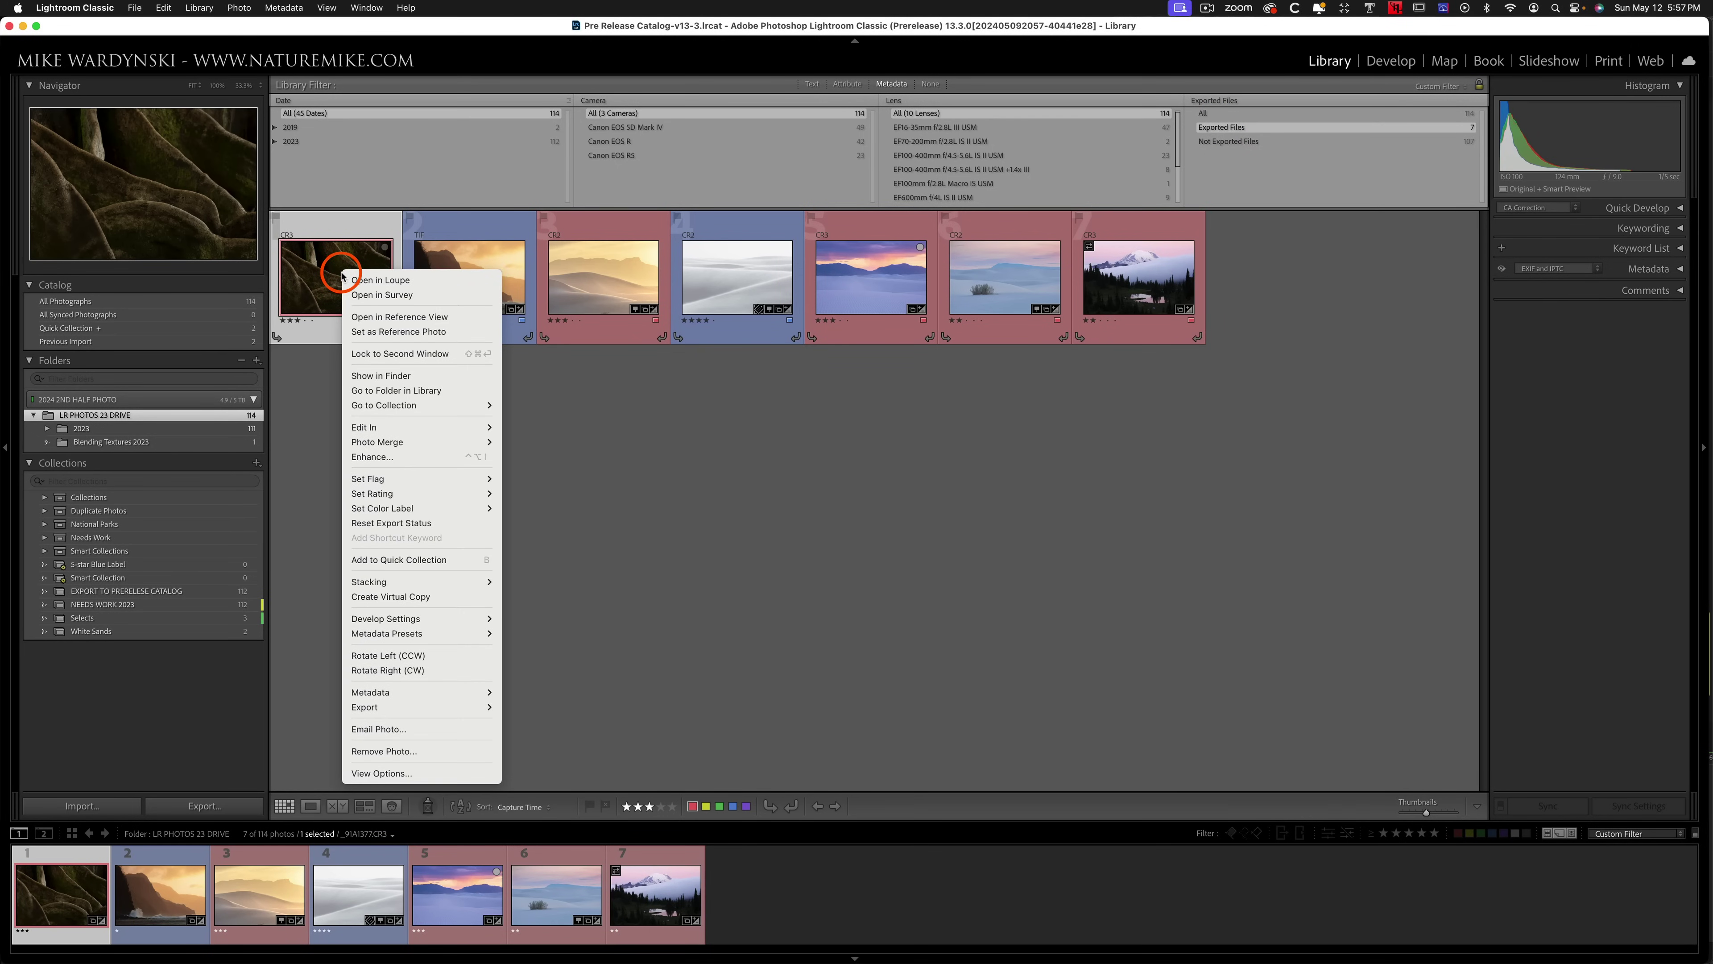
left_click(414, 528)
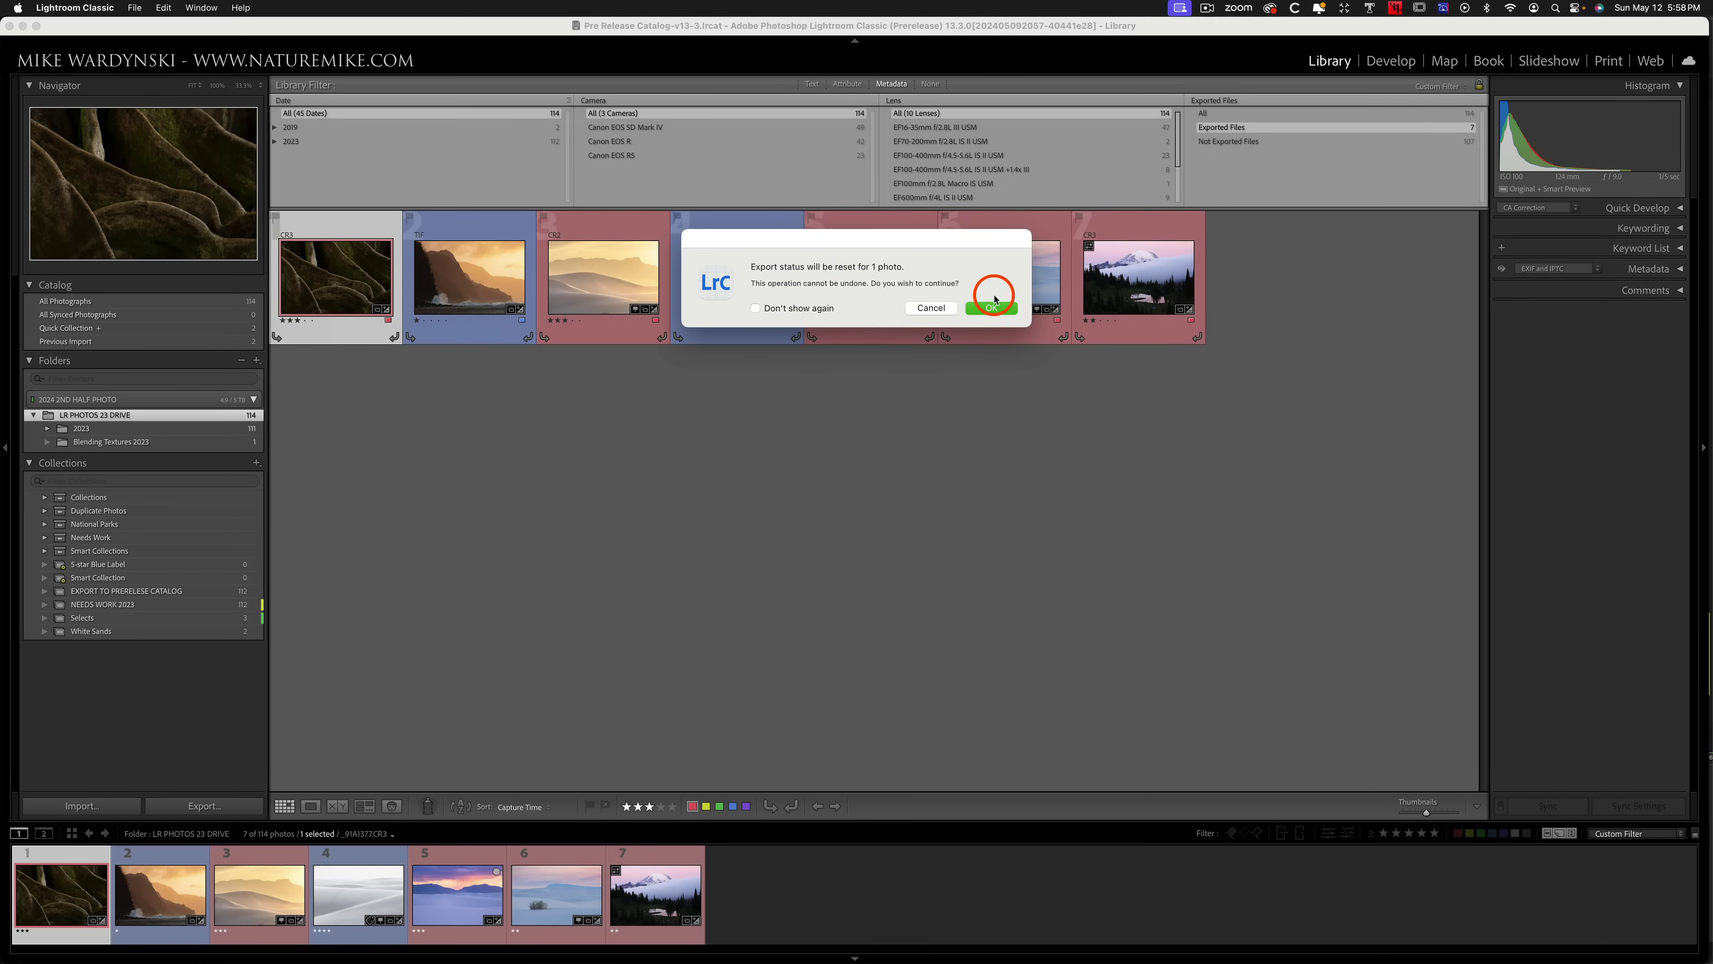
left_click(992, 305)
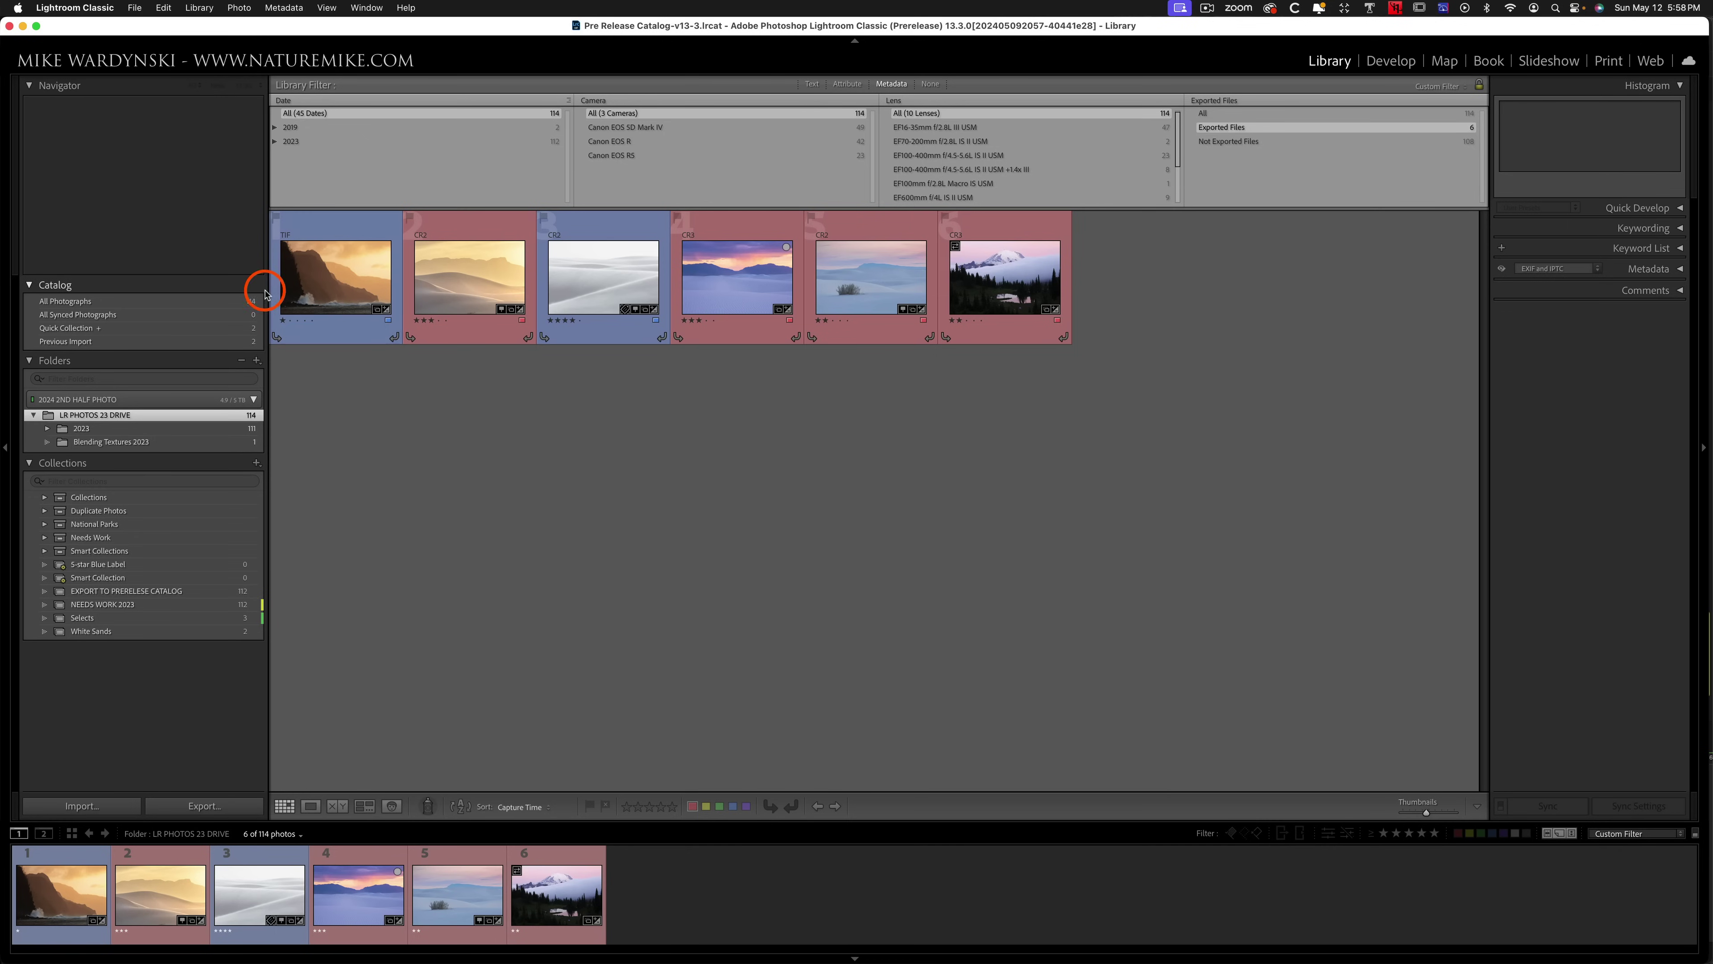
left_click(1204, 113)
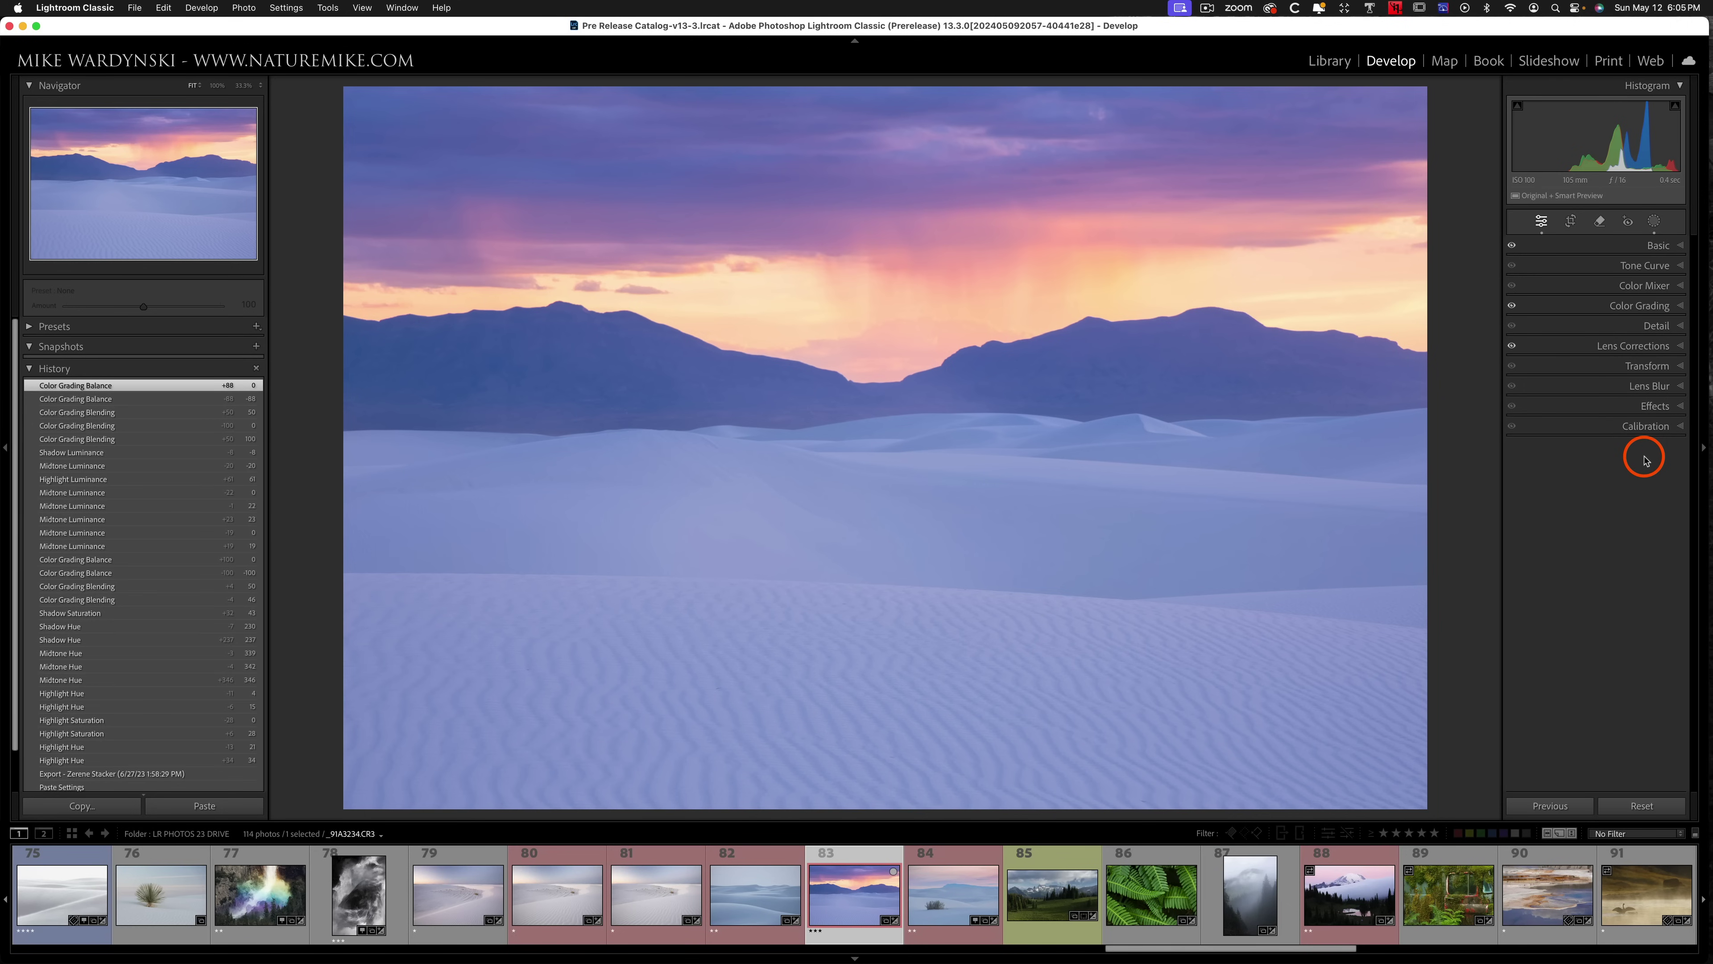
- Expand the Detail panel's sharpening and noise reduction settings
left_click(1660, 327)
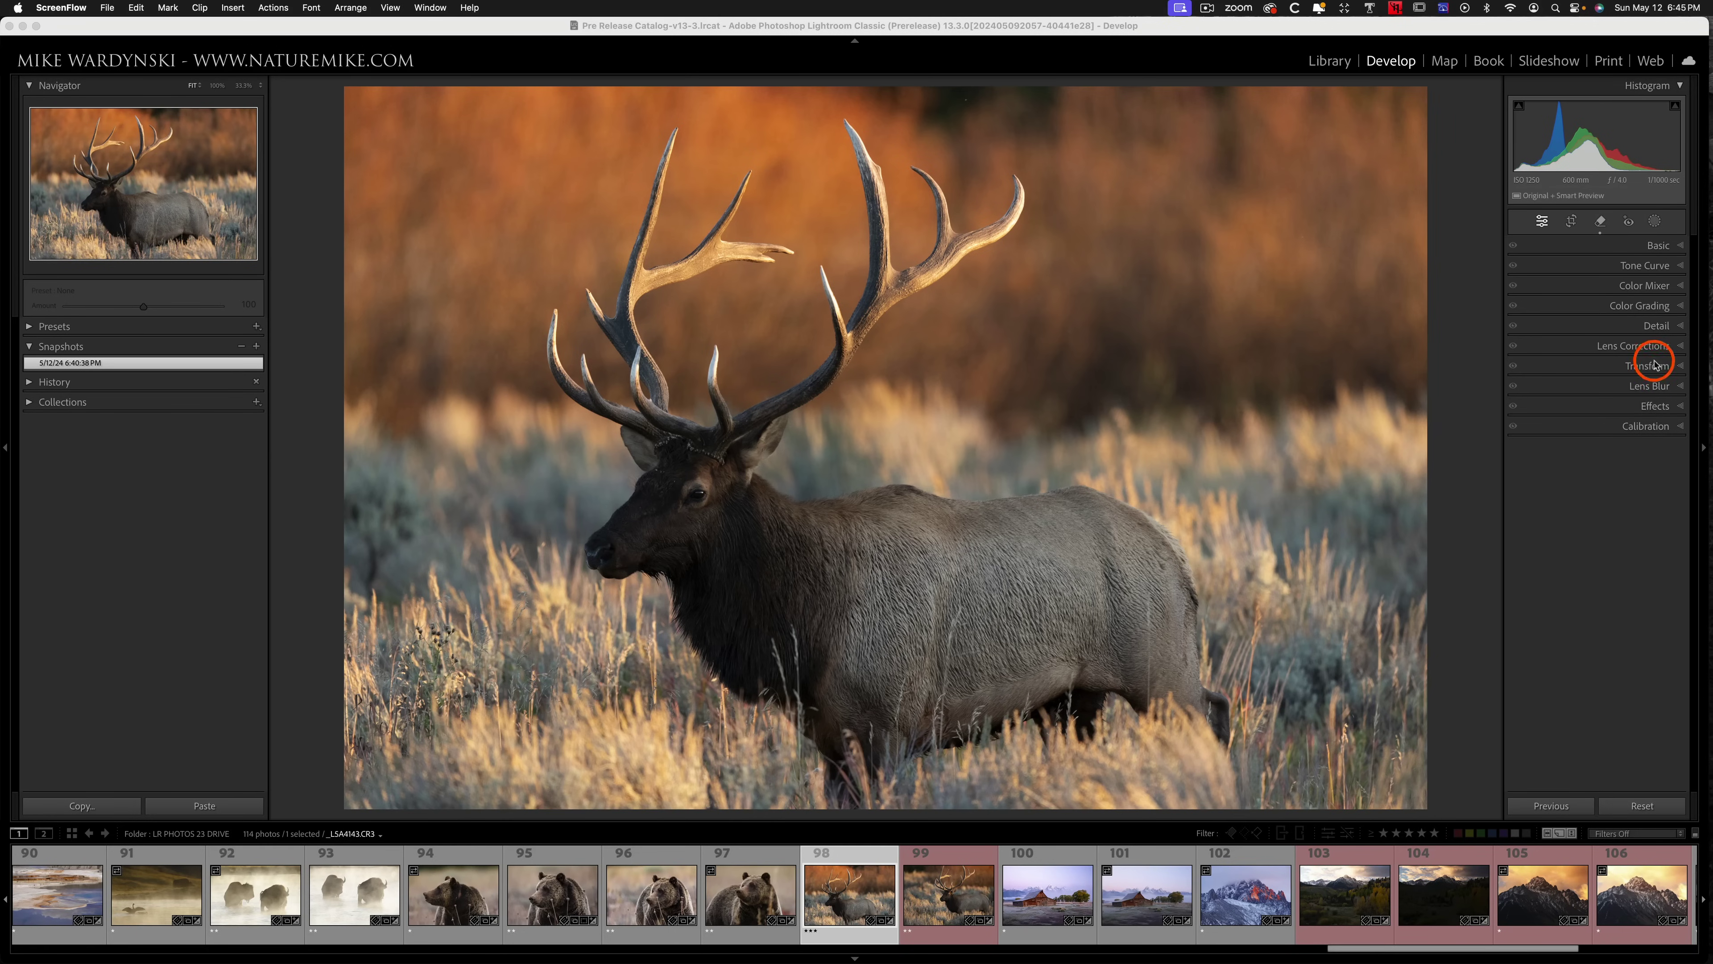
- Turn on Lens Blur and raise the Blur Amount to 83
left_click(1663, 390)
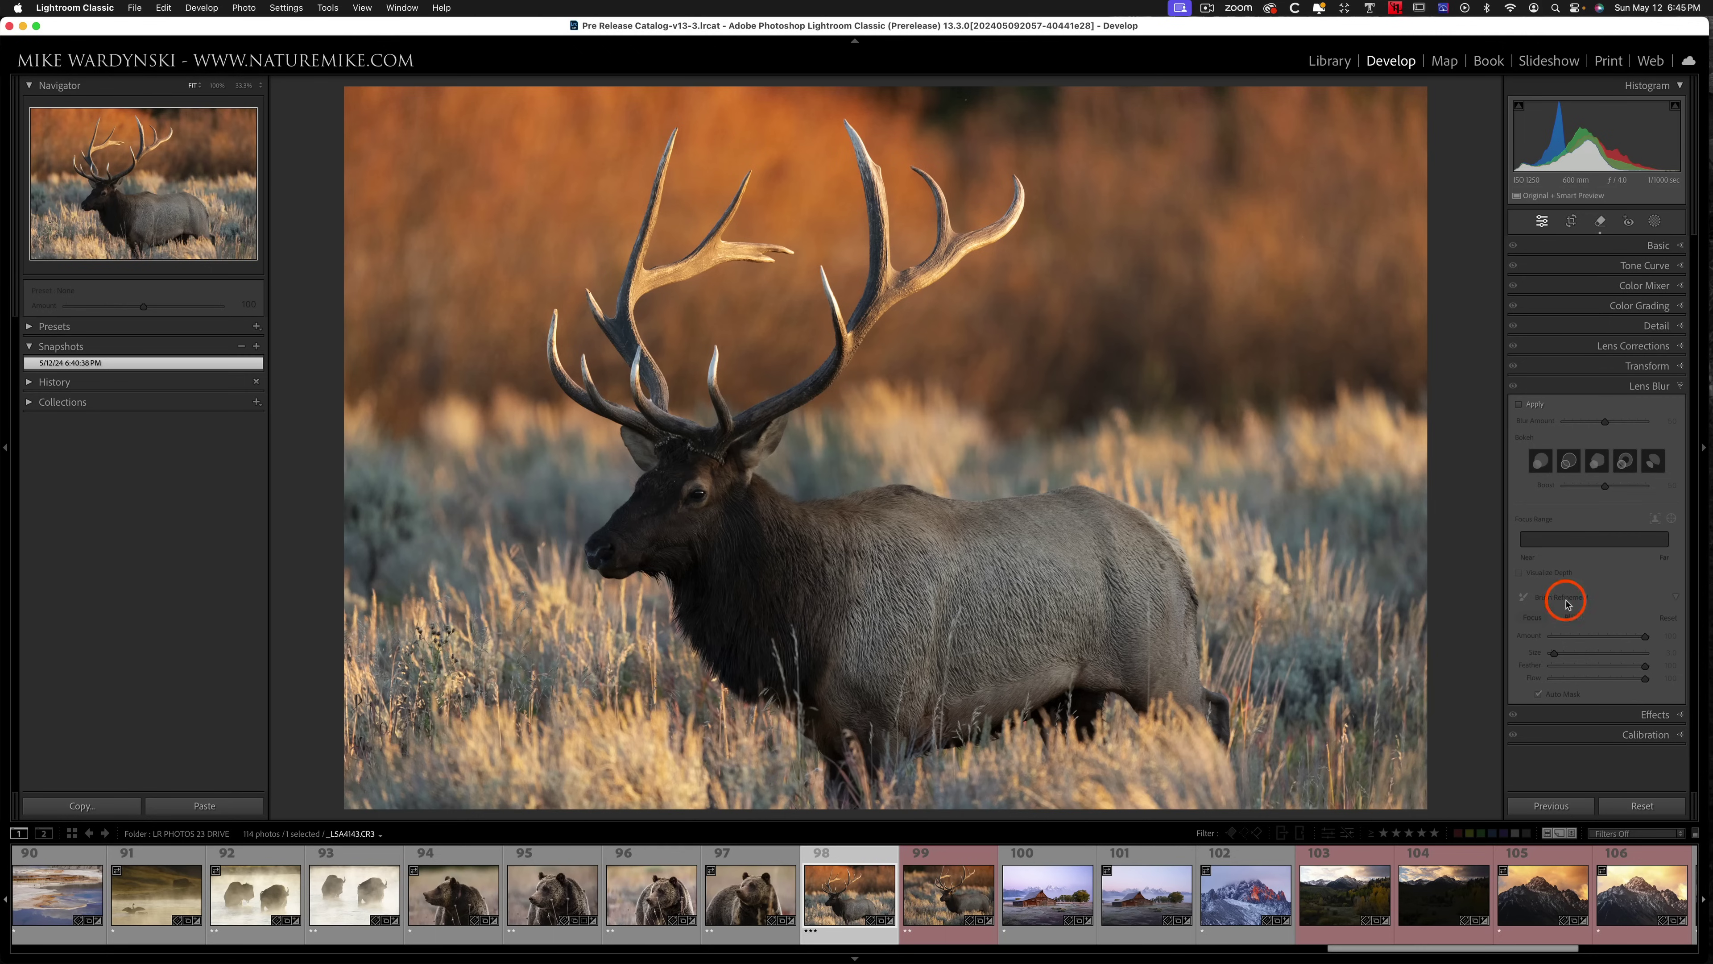
left_click(1525, 409)
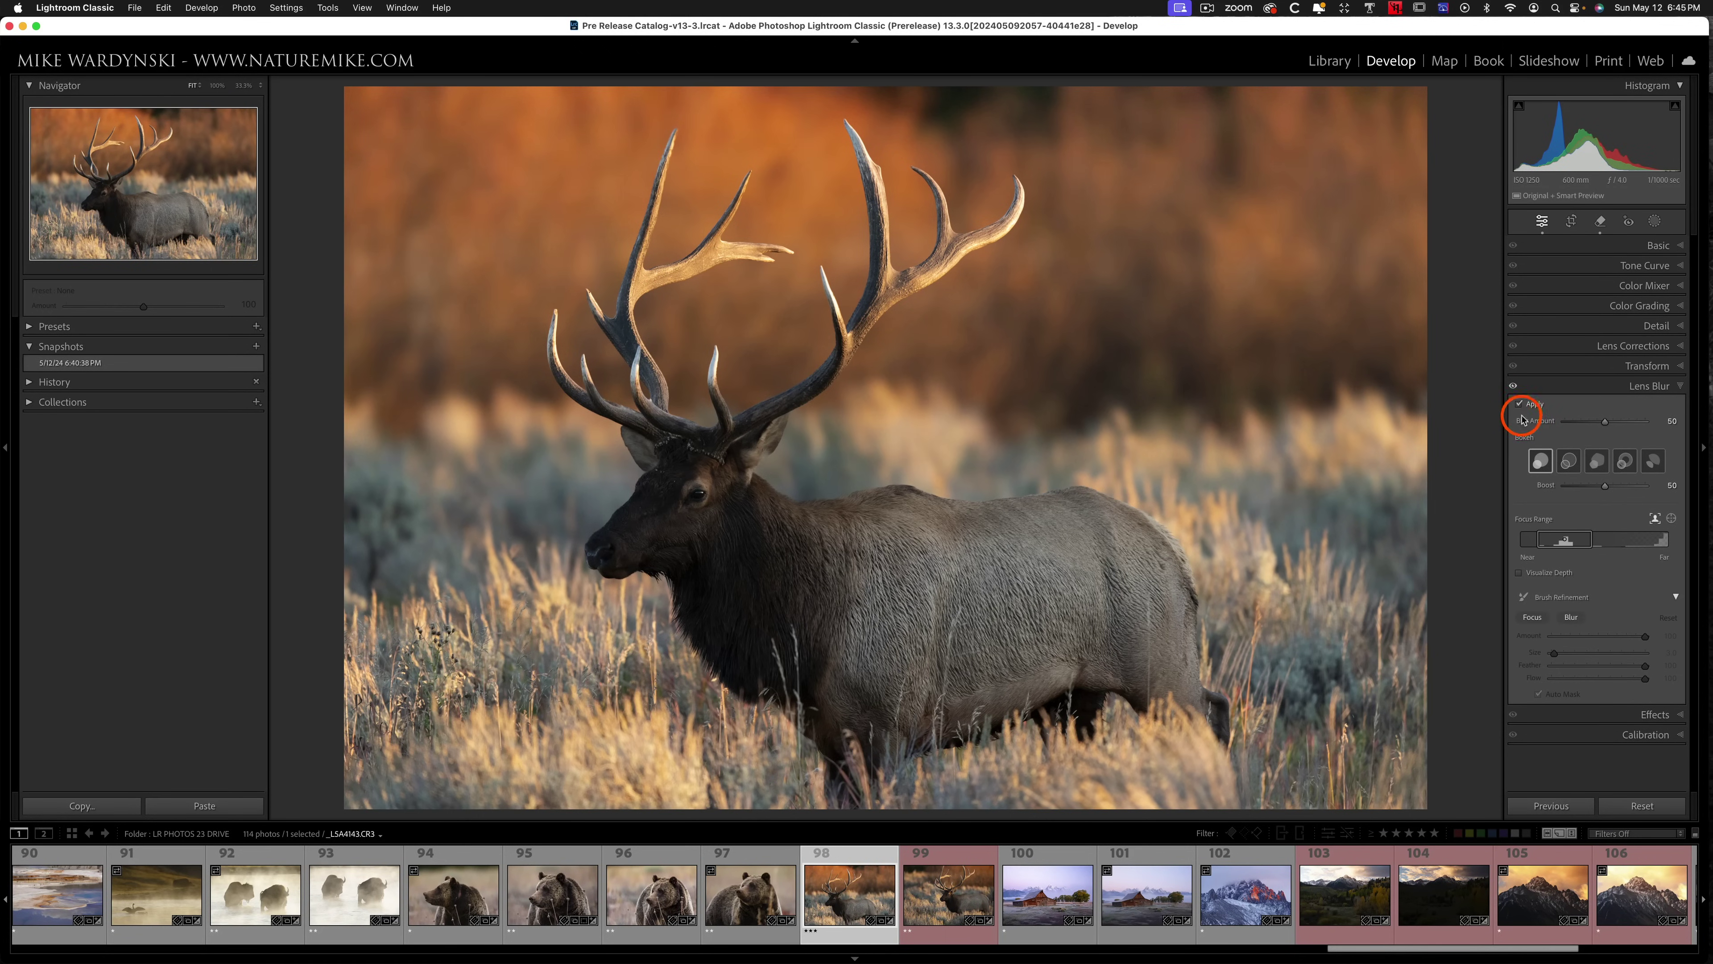
left_click_drag(1550, 429, 1631, 427)
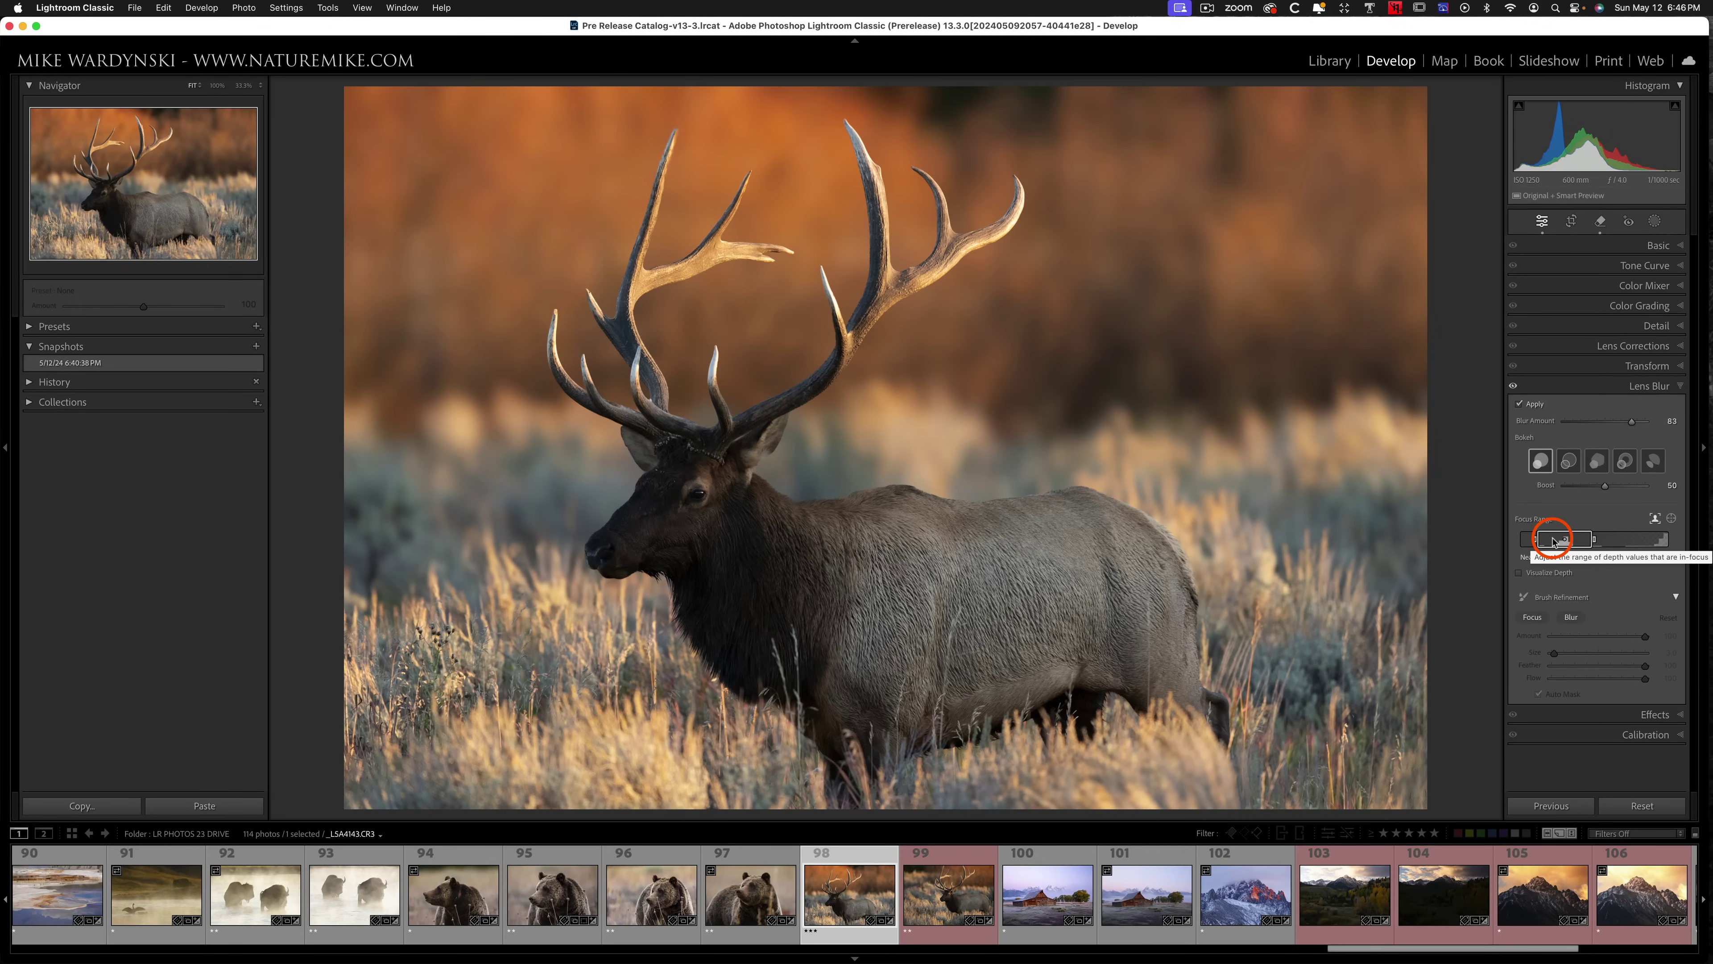
- Target focus on the elk and narrow the Focus Range to 6–56 using the depth map
left_click_drag(1553, 539, 1457, 539)
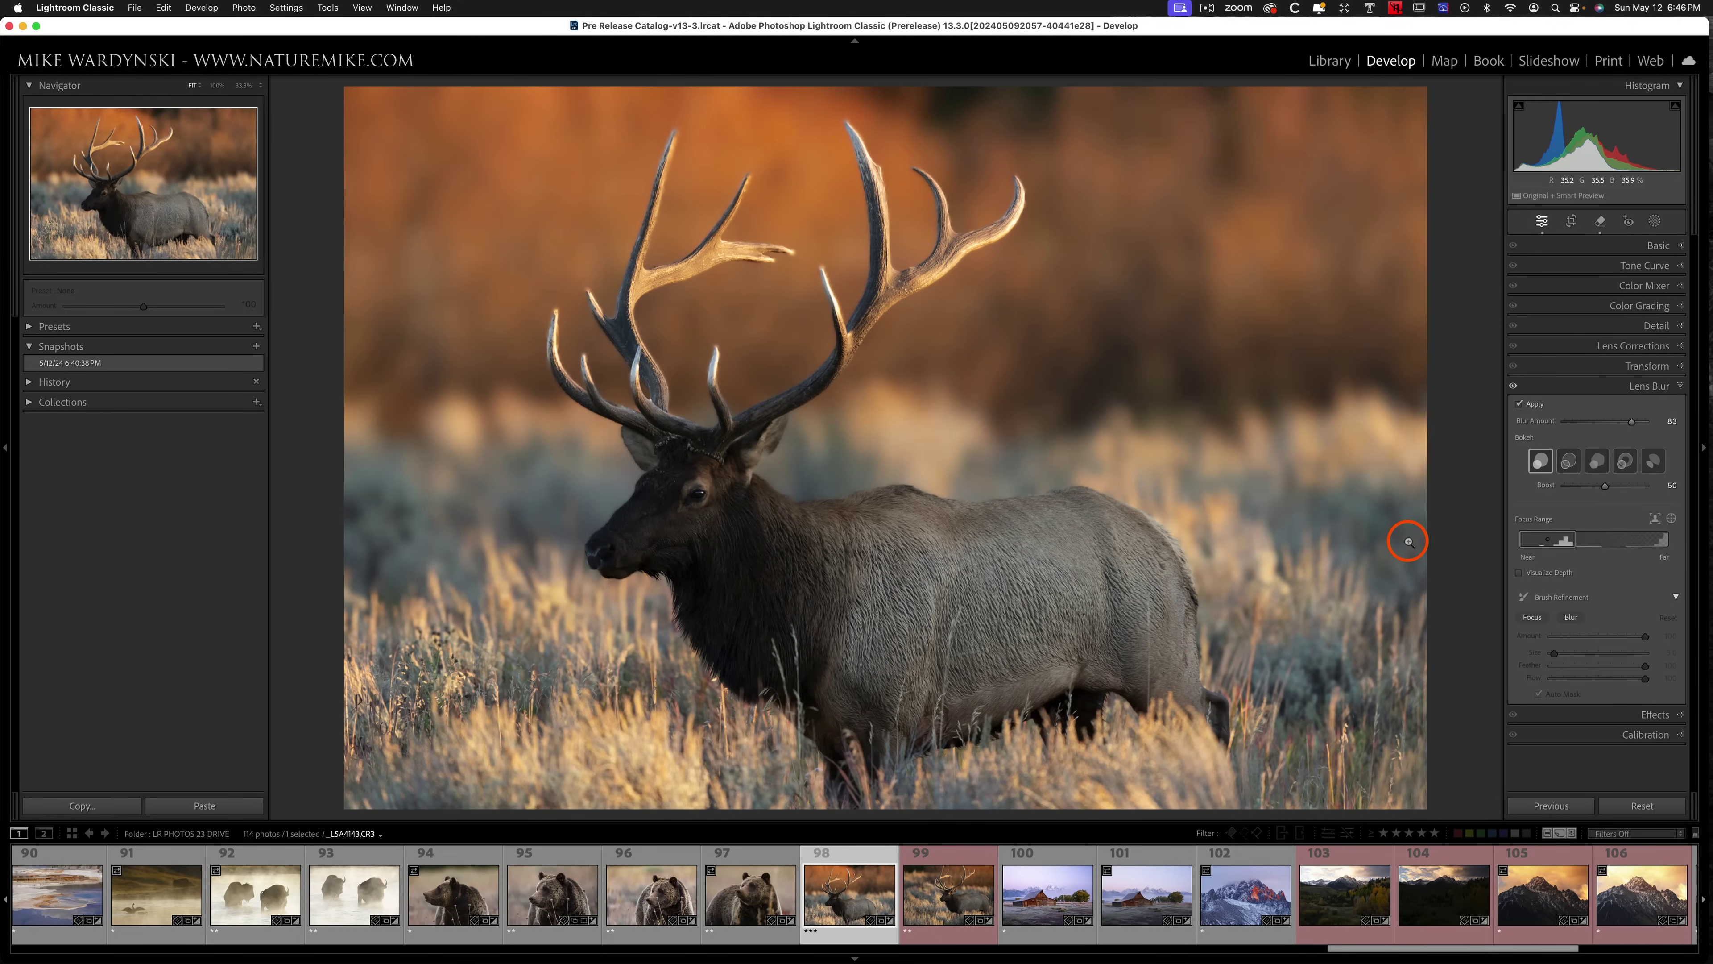
left_click(1656, 519)
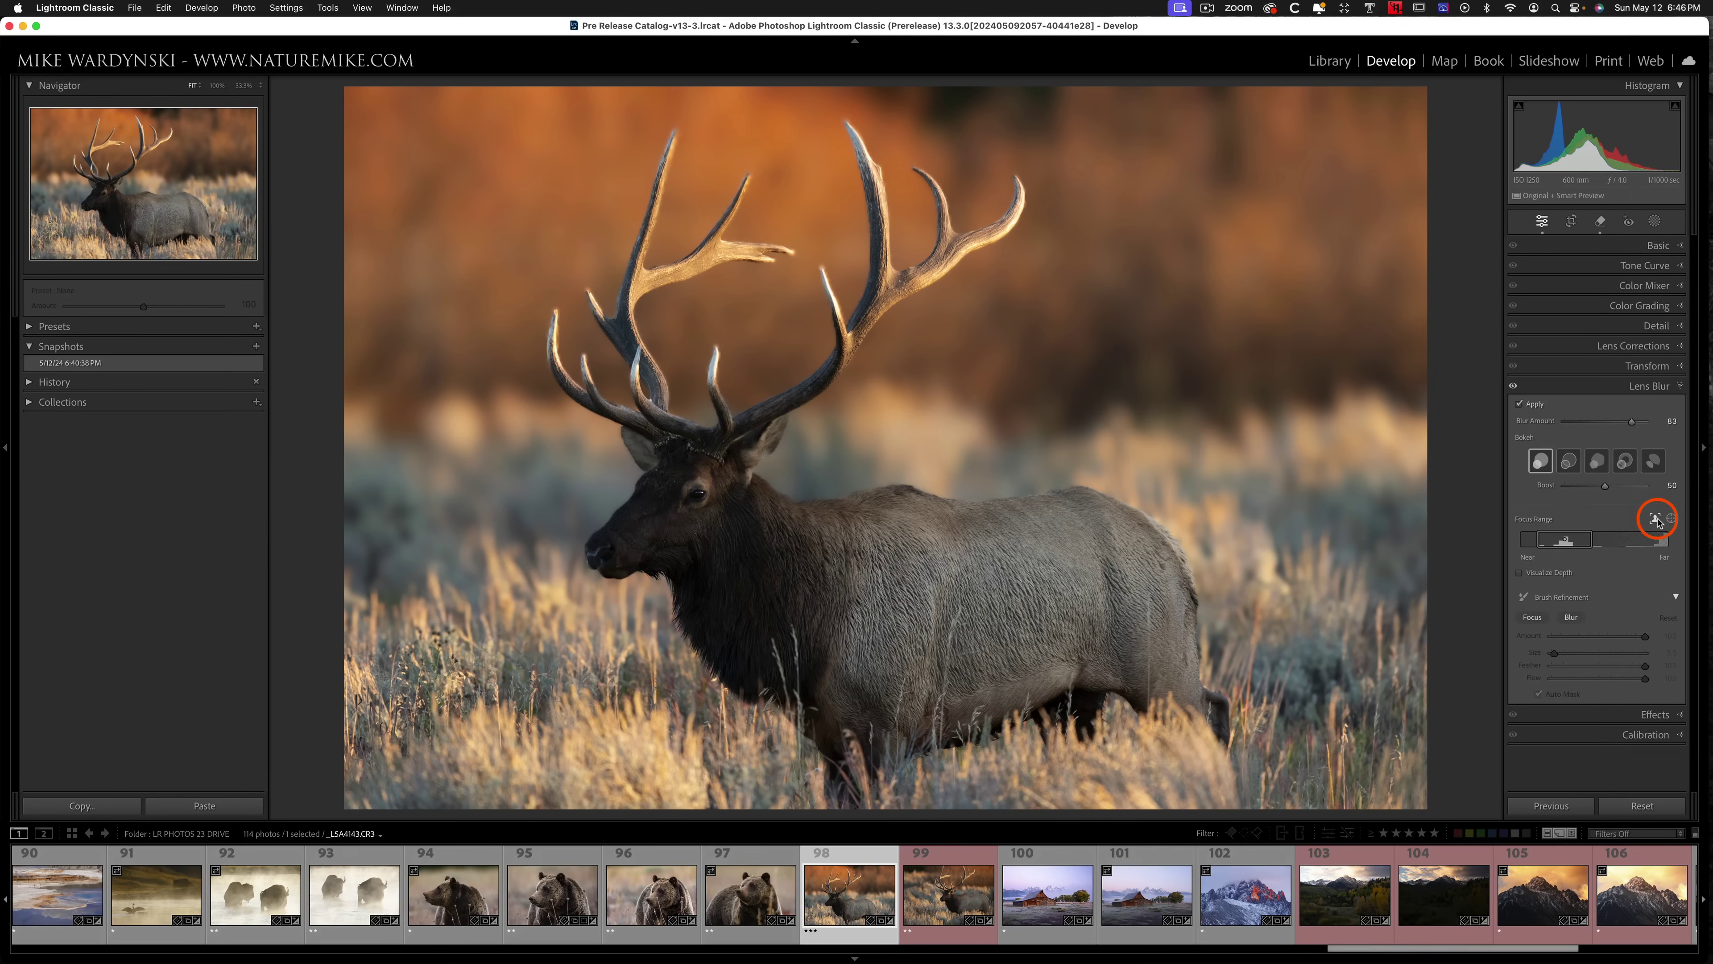
left_click(1672, 518)
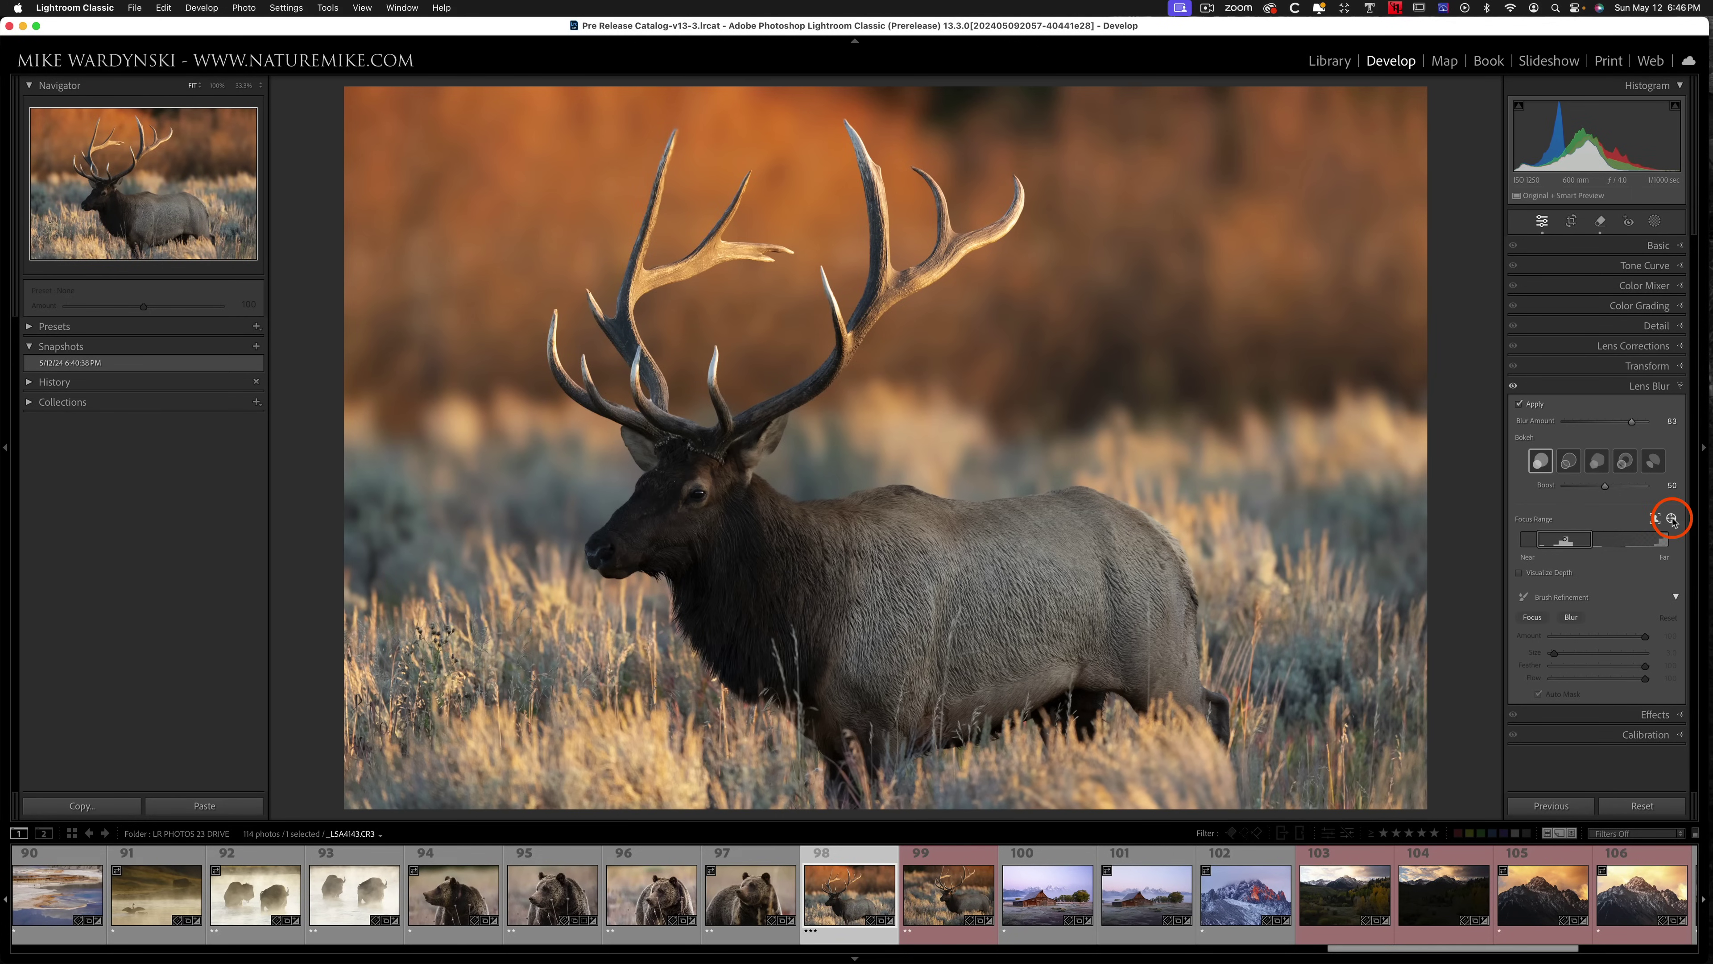
left_click_drag(1267, 424, 530, 735)
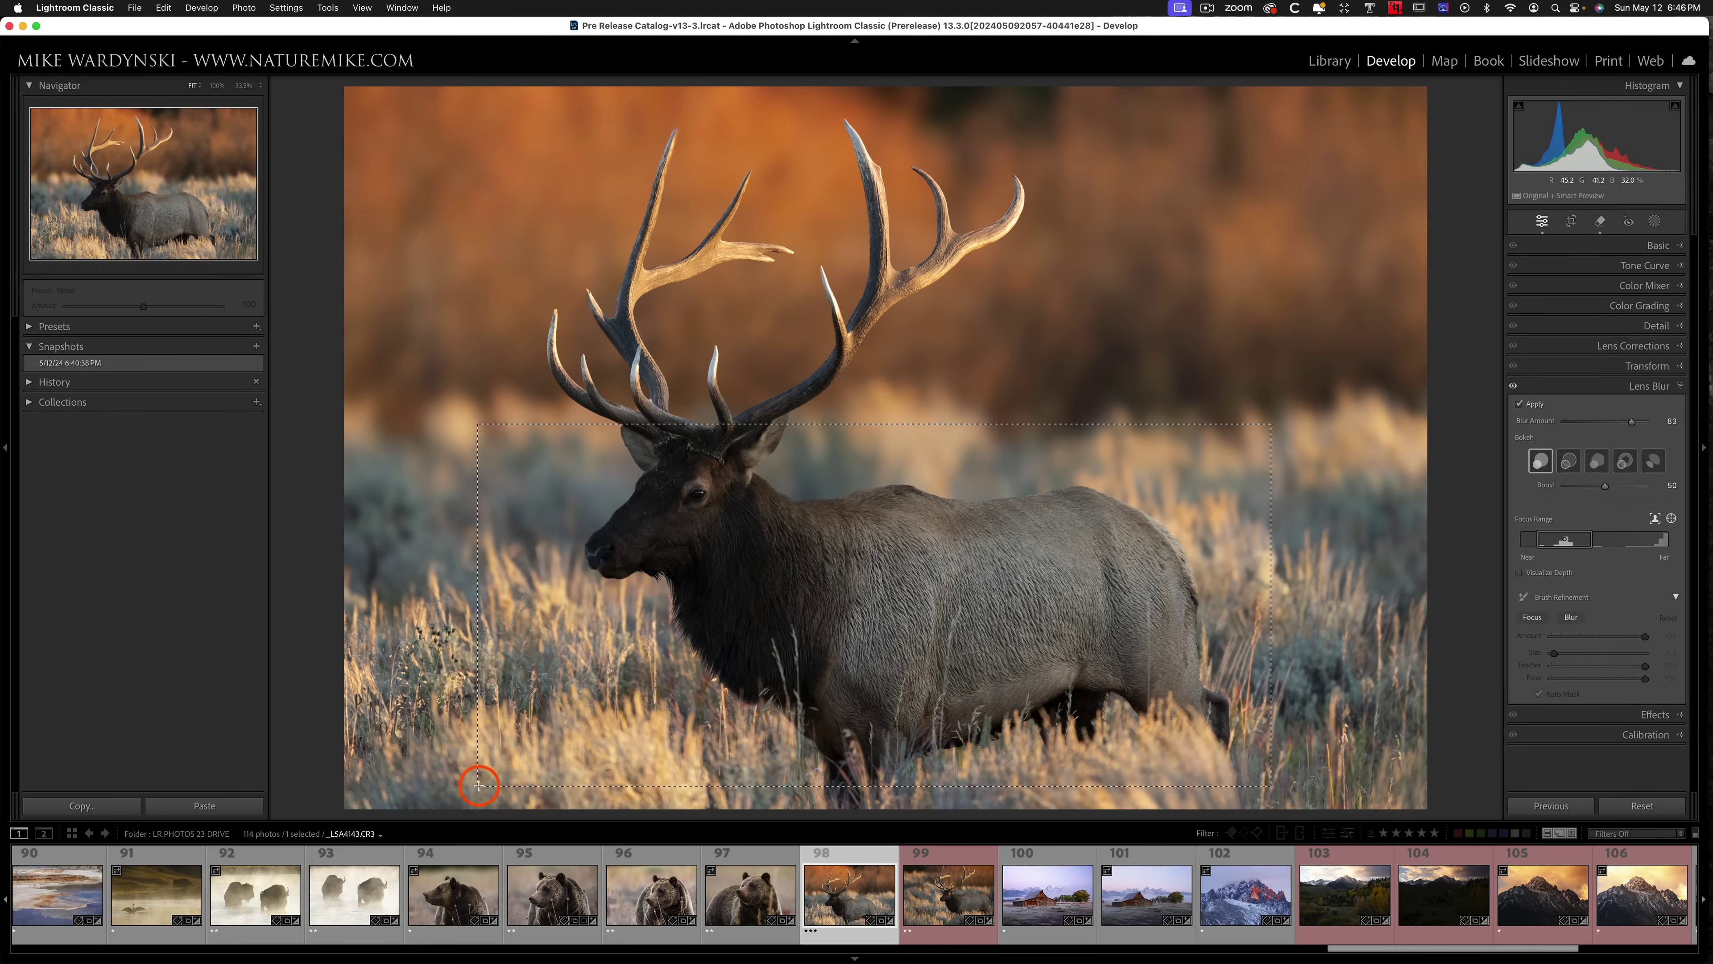
left_click(1521, 574)
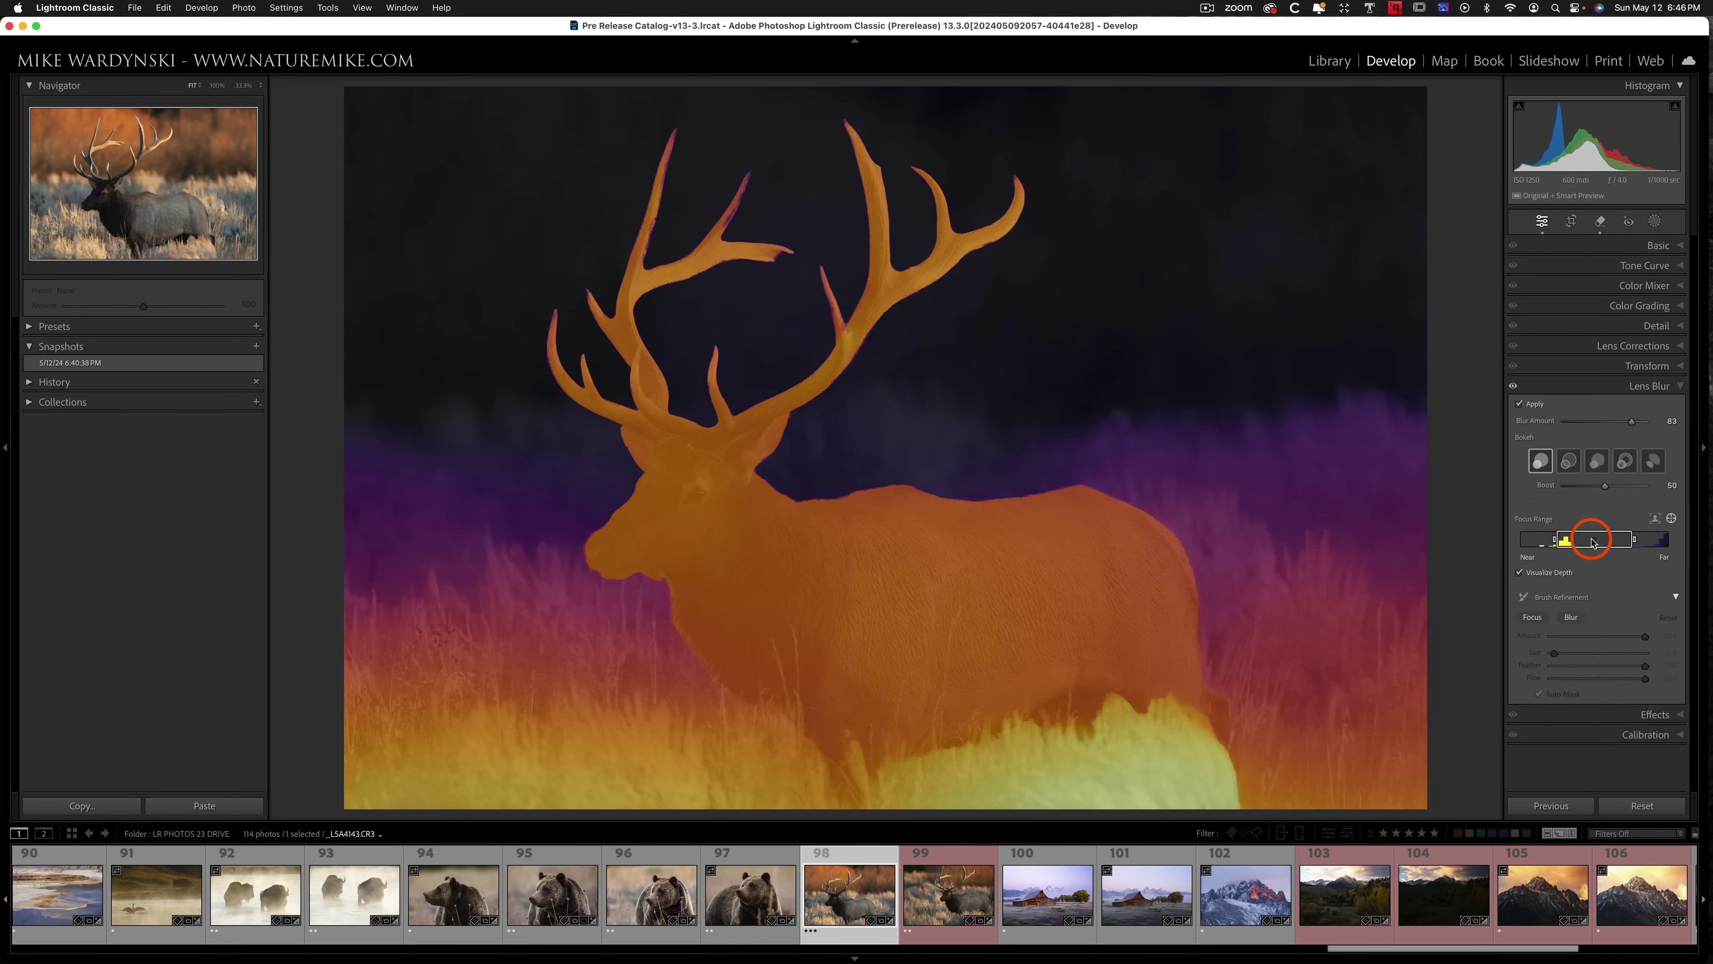
left_click_drag(1599, 540, 1572, 551)
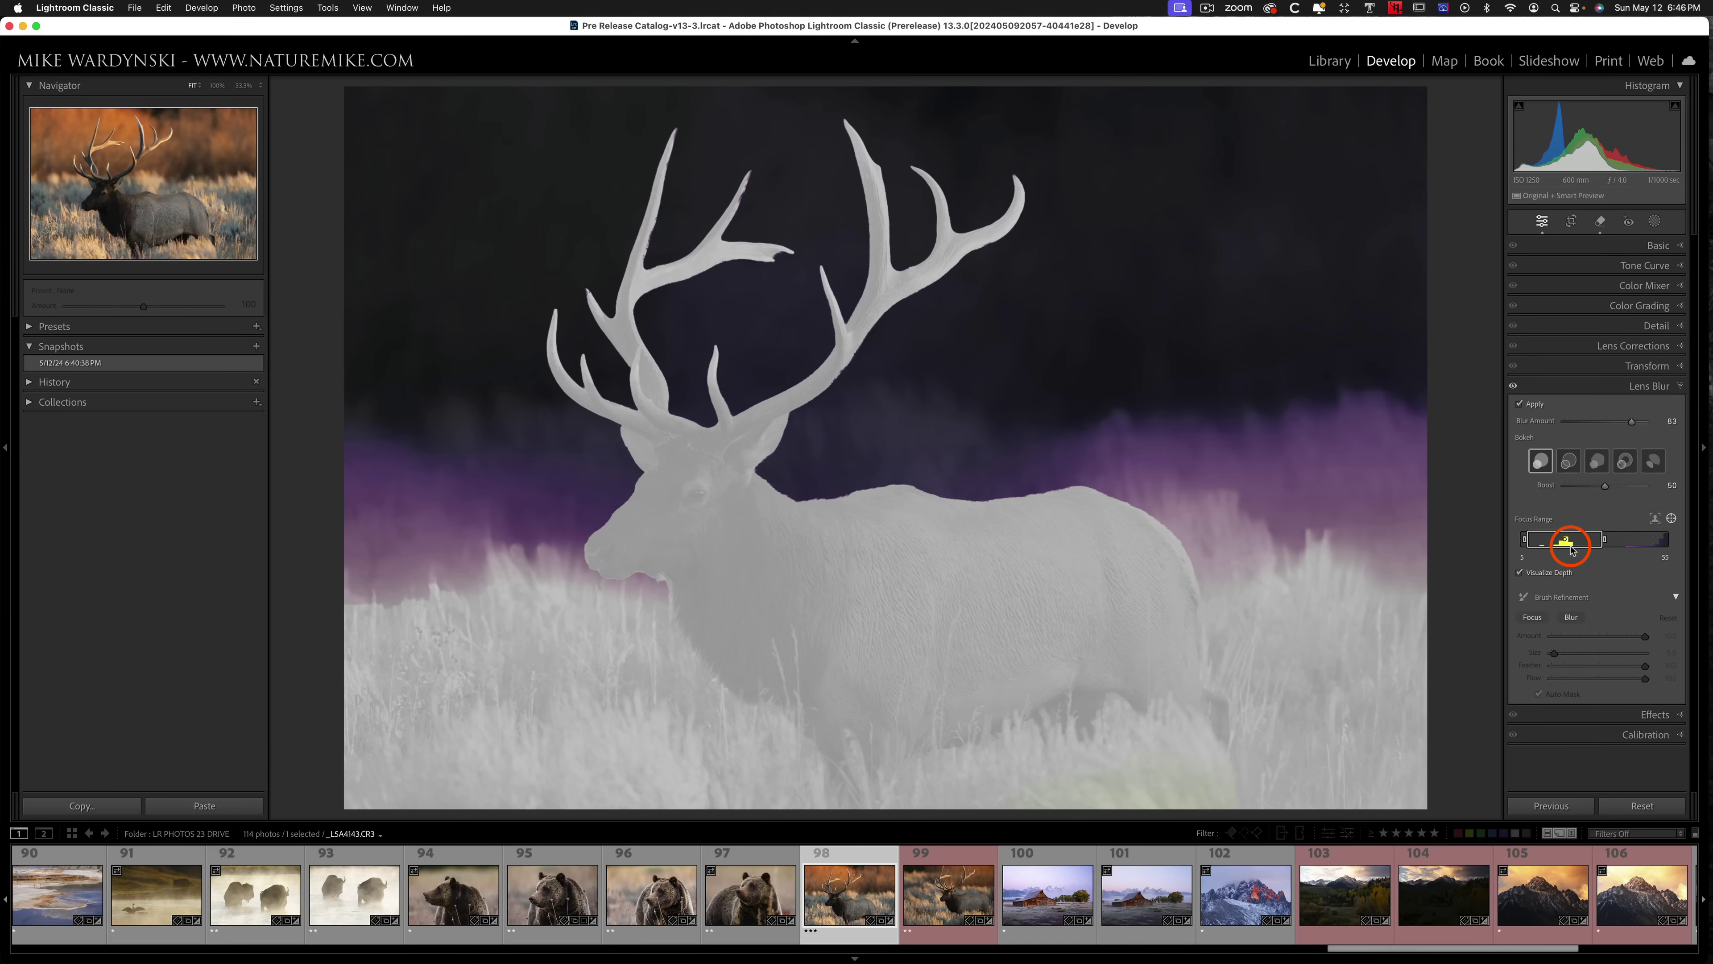
left_click(1526, 573)
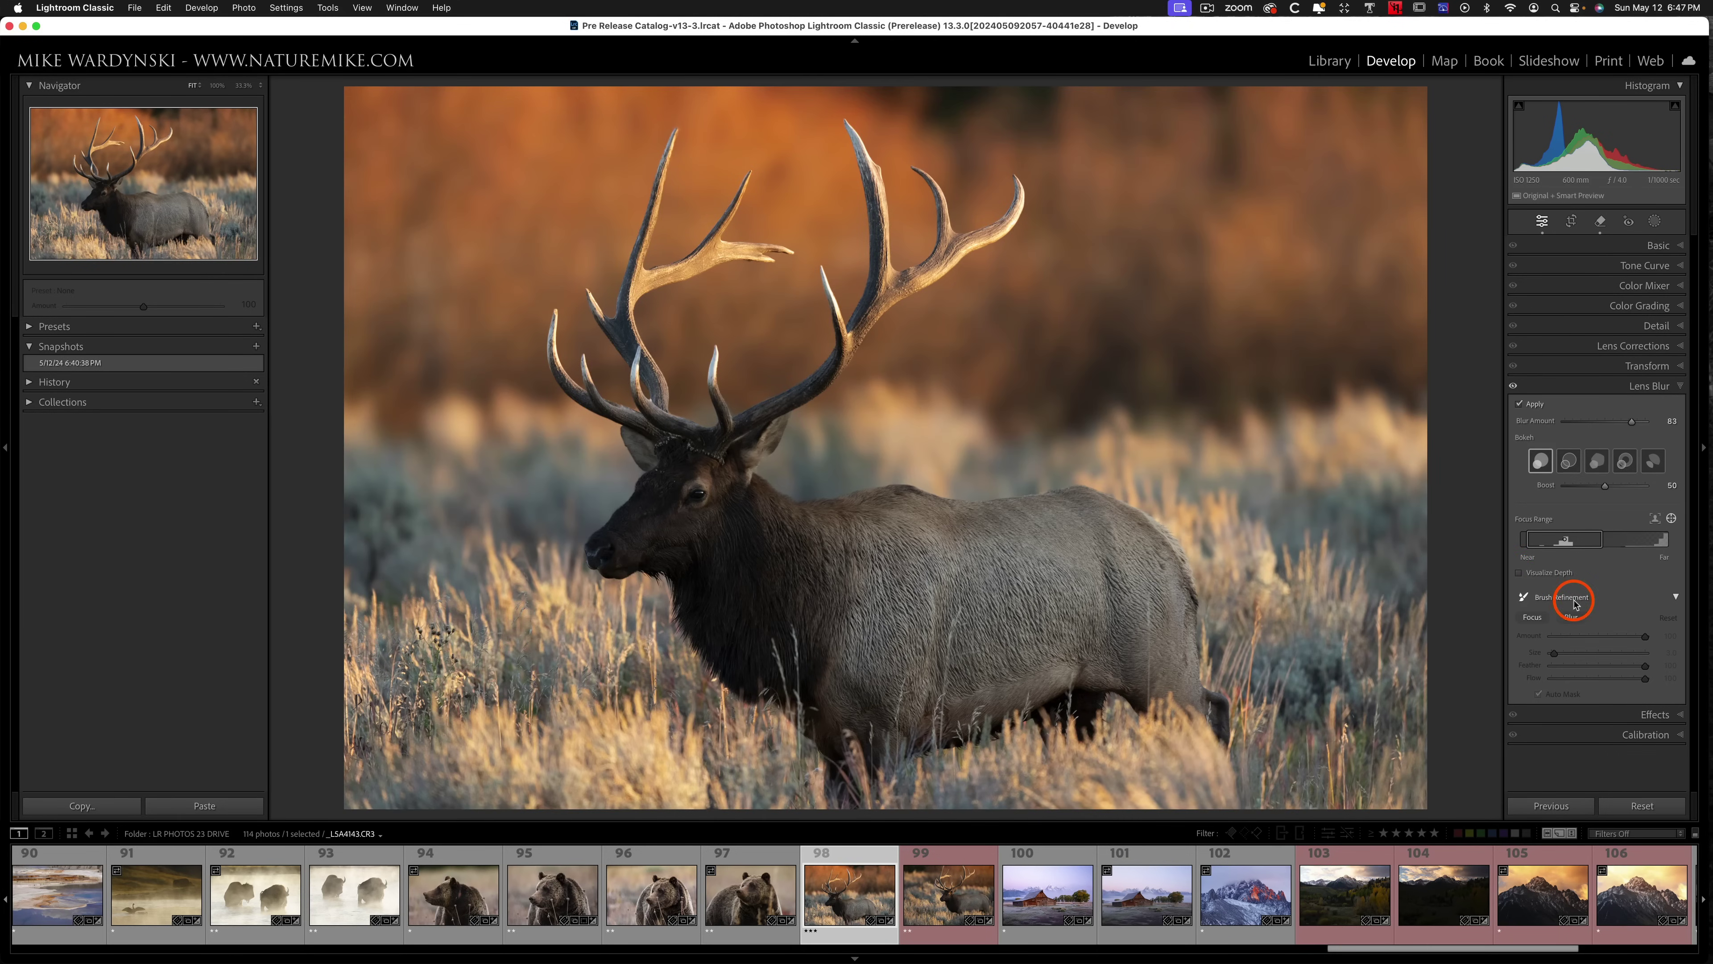
- At 100%, paint Focus refinement down the antler's right edge, then inspect it at 400%
left_click(103, 128)
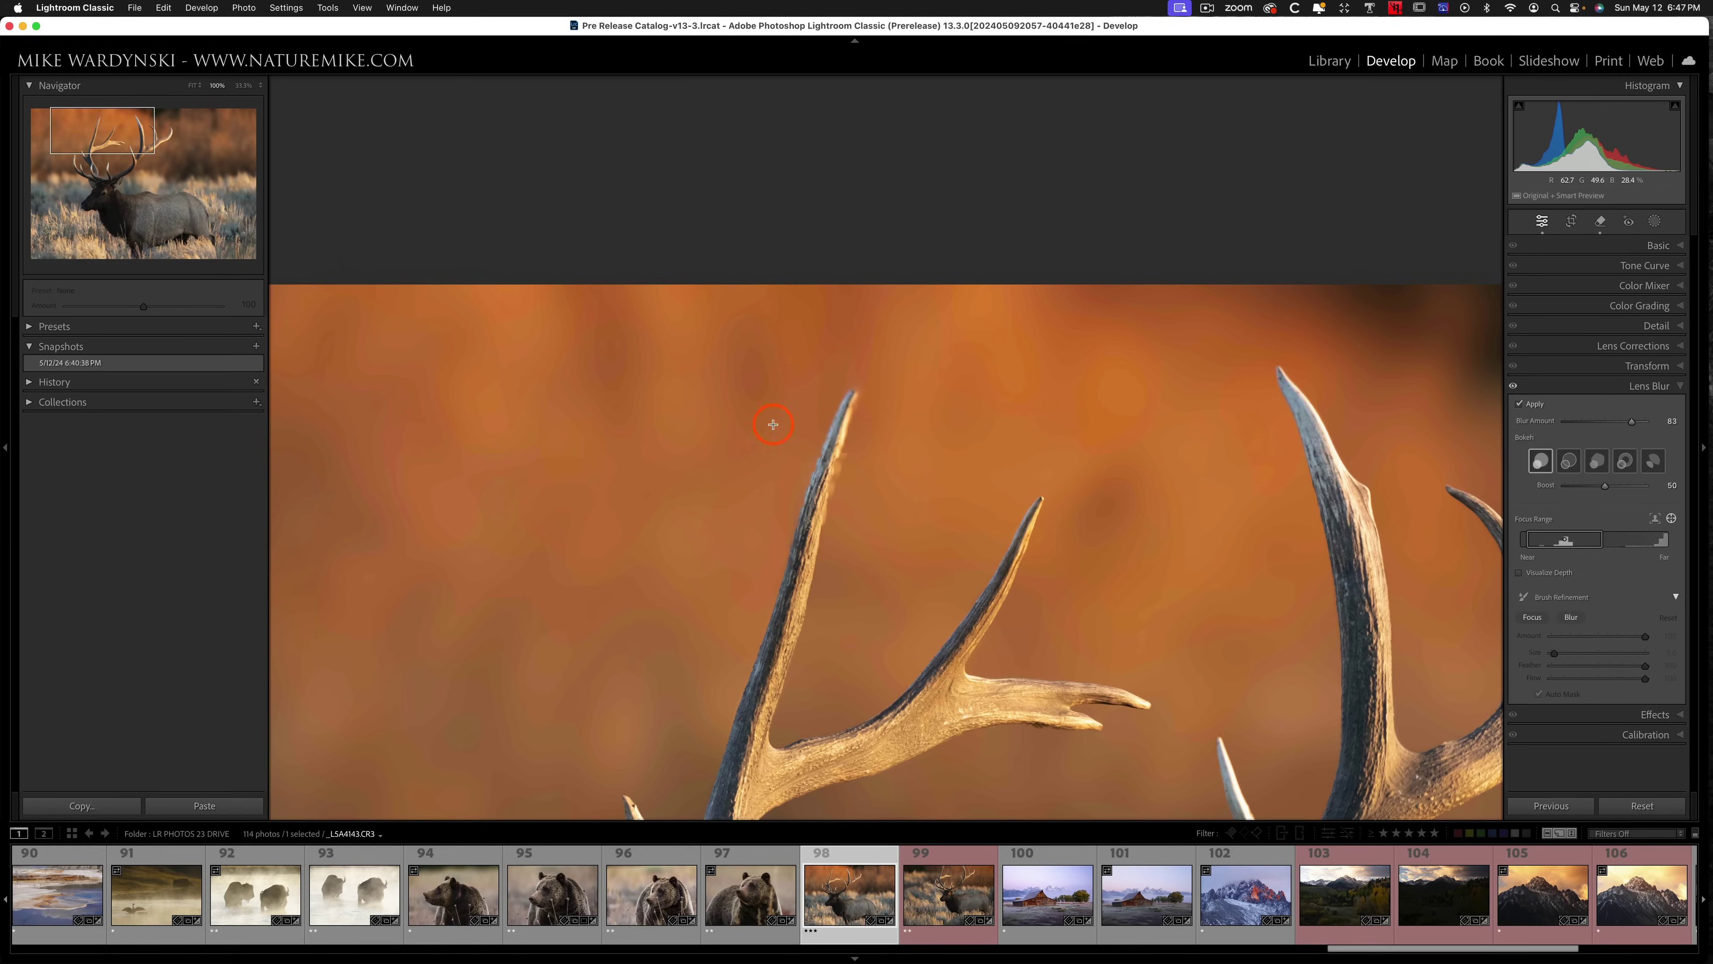
left_click_drag(838, 441, 829, 508)
left_click(1532, 618)
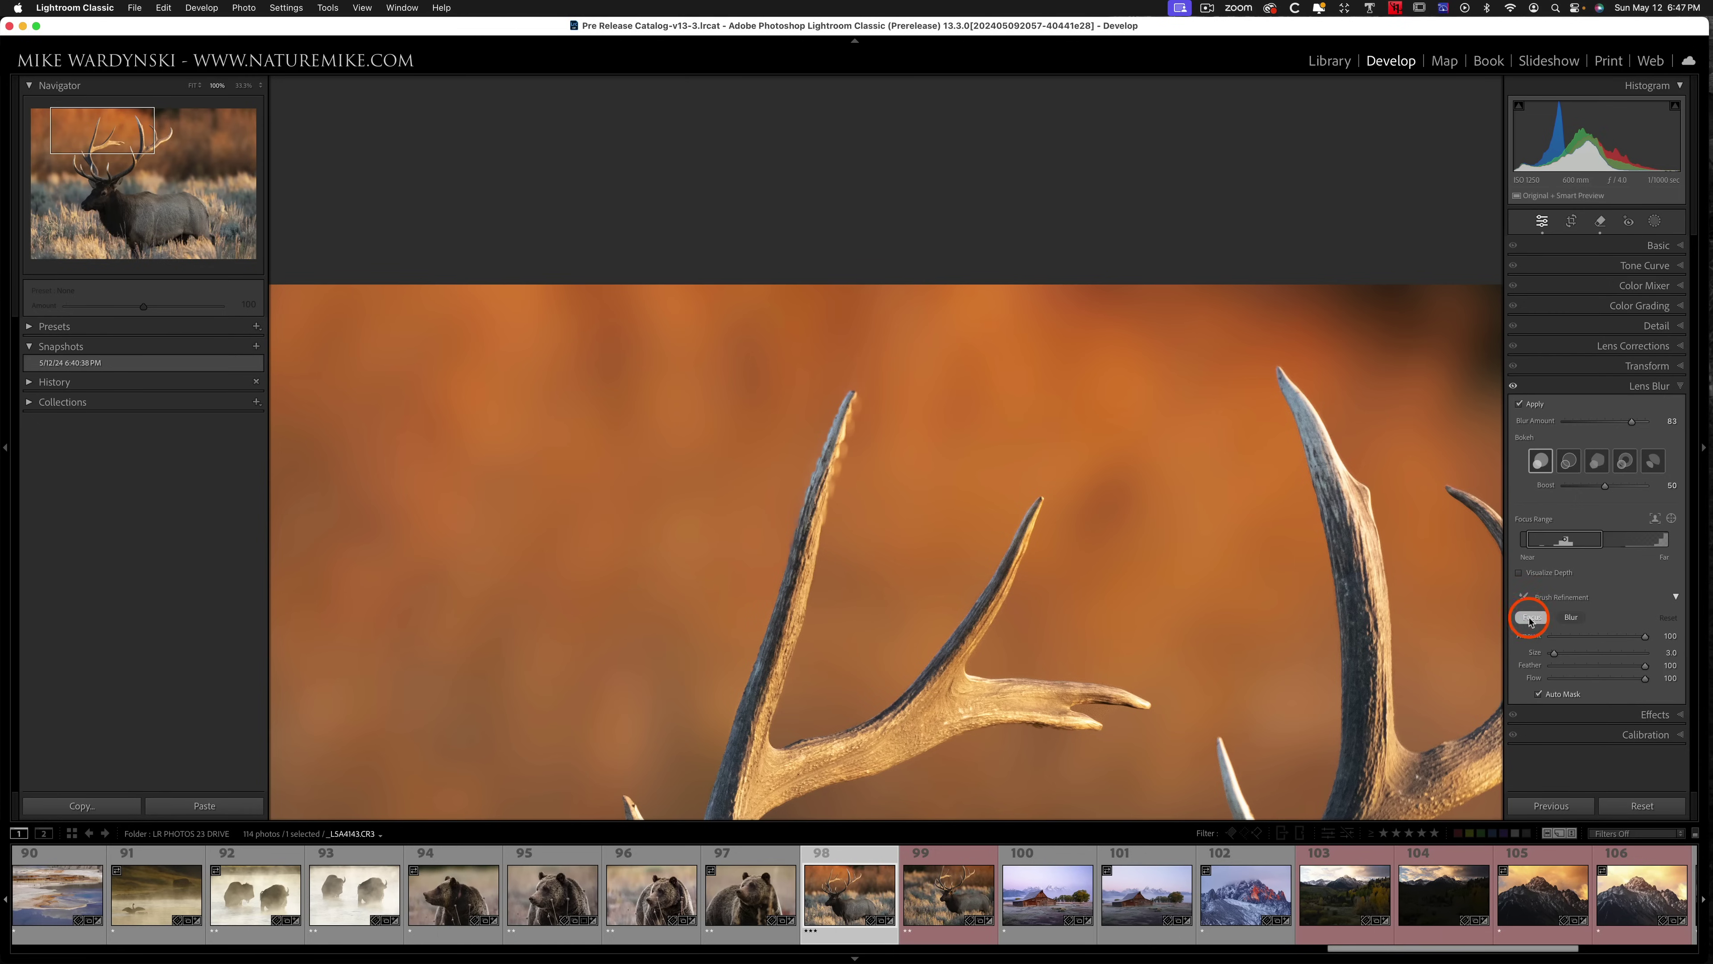
left_click_drag(1613, 637, 1651, 641)
left_click_drag(814, 511, 808, 533)
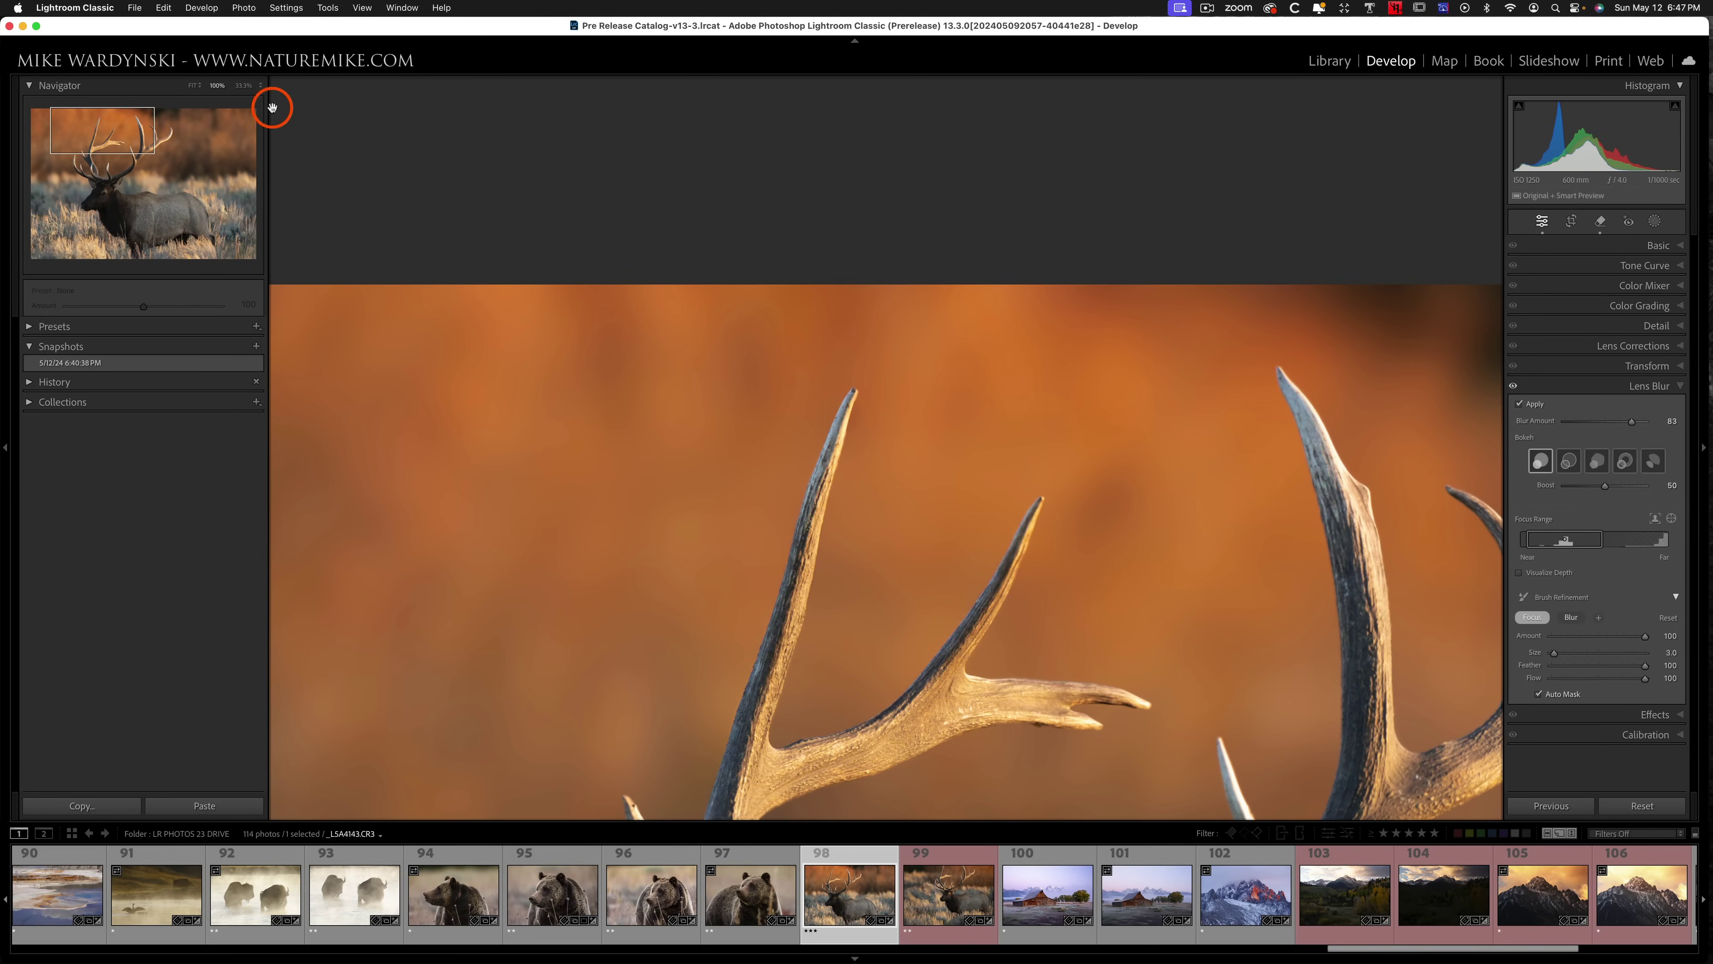
left_click(244, 86)
left_click(264, 132)
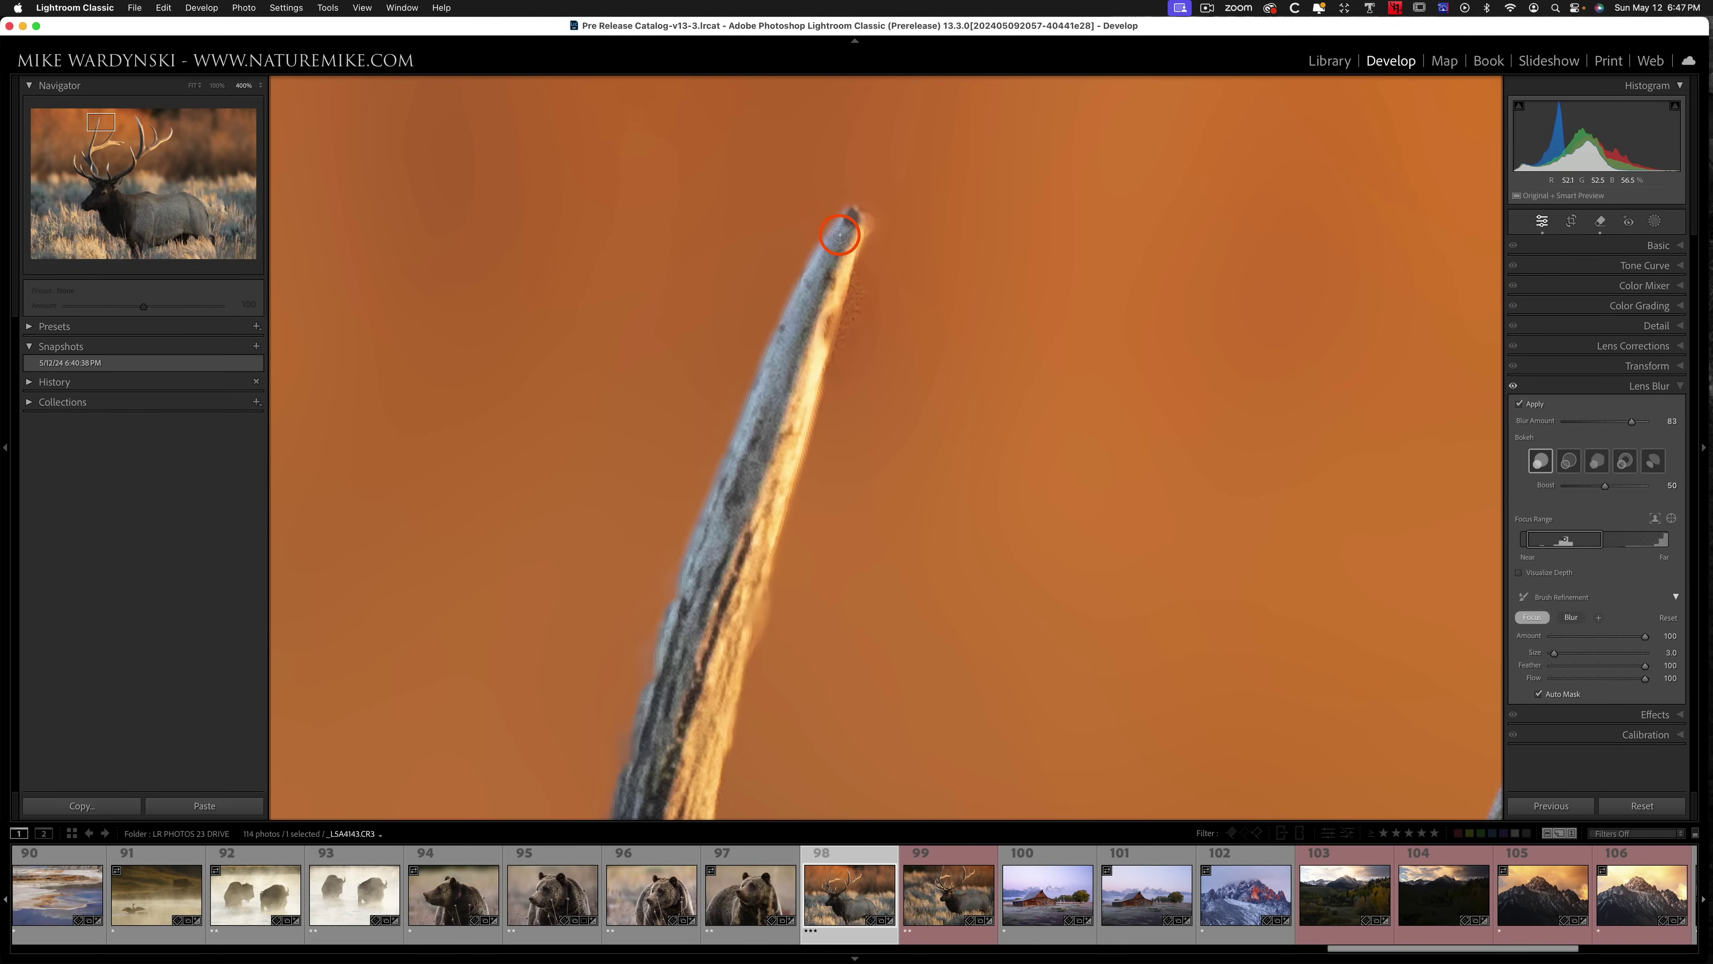
- Paint Focus on the antler tip, blur the bright fringe, and lower brush Feather to 91
left_click_drag(840, 235, 846, 220)
left_click(1572, 617)
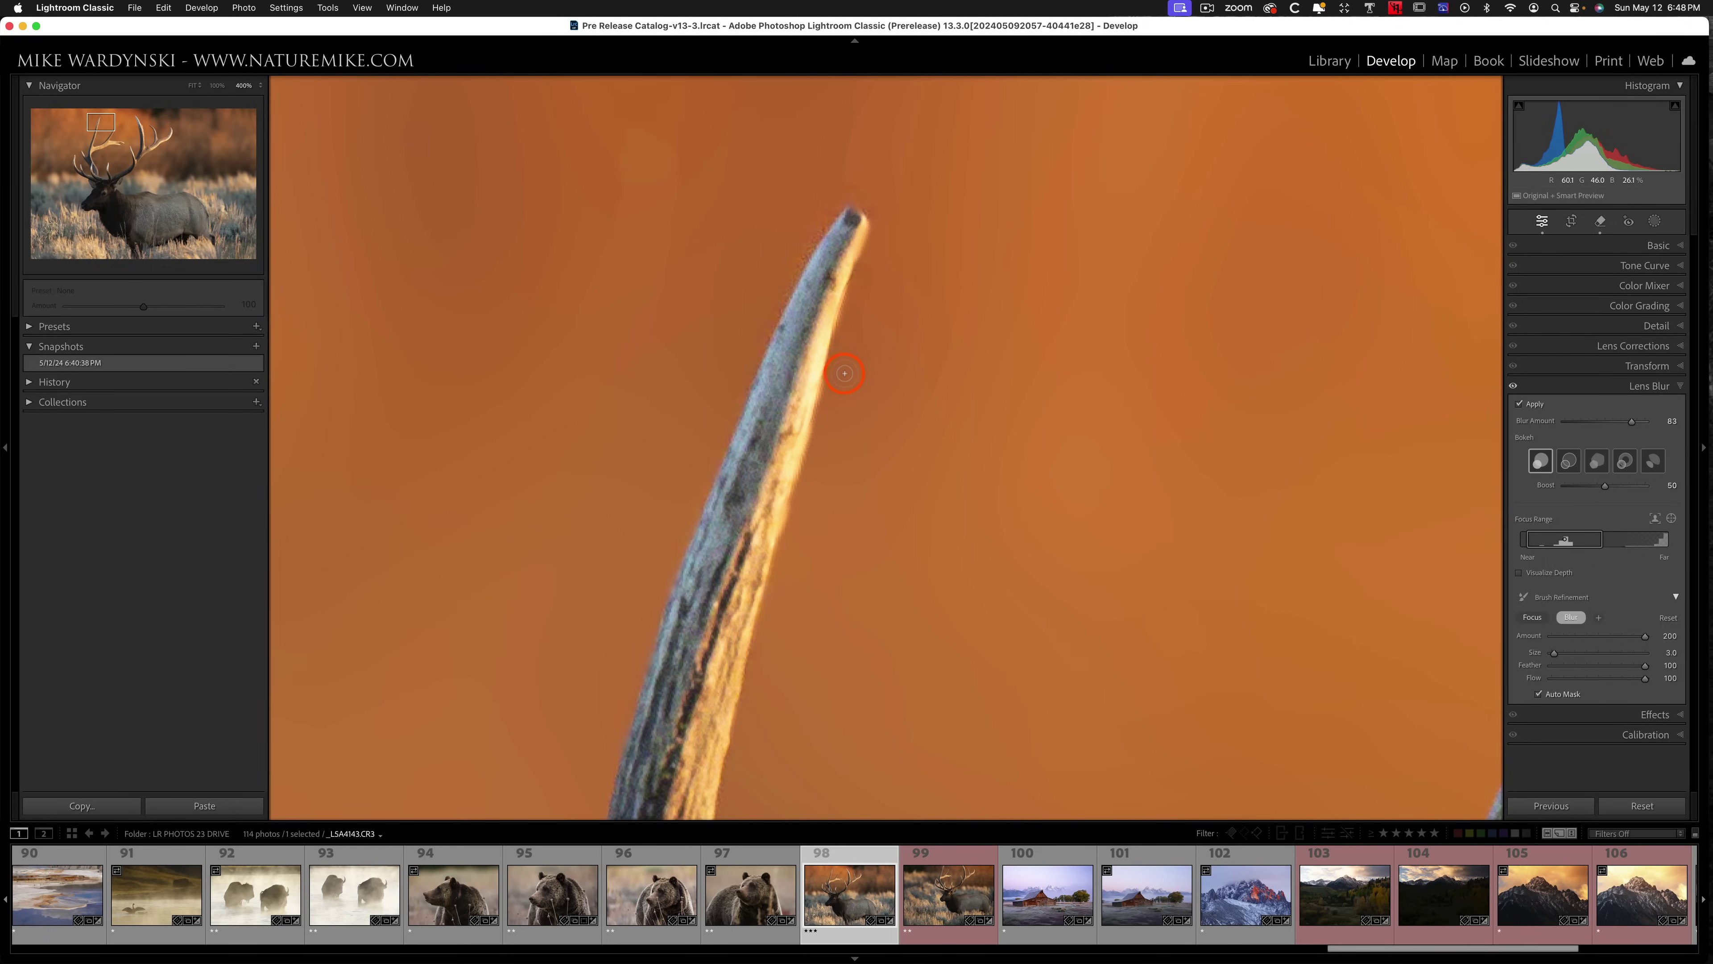
left_click_drag(824, 348, 815, 352)
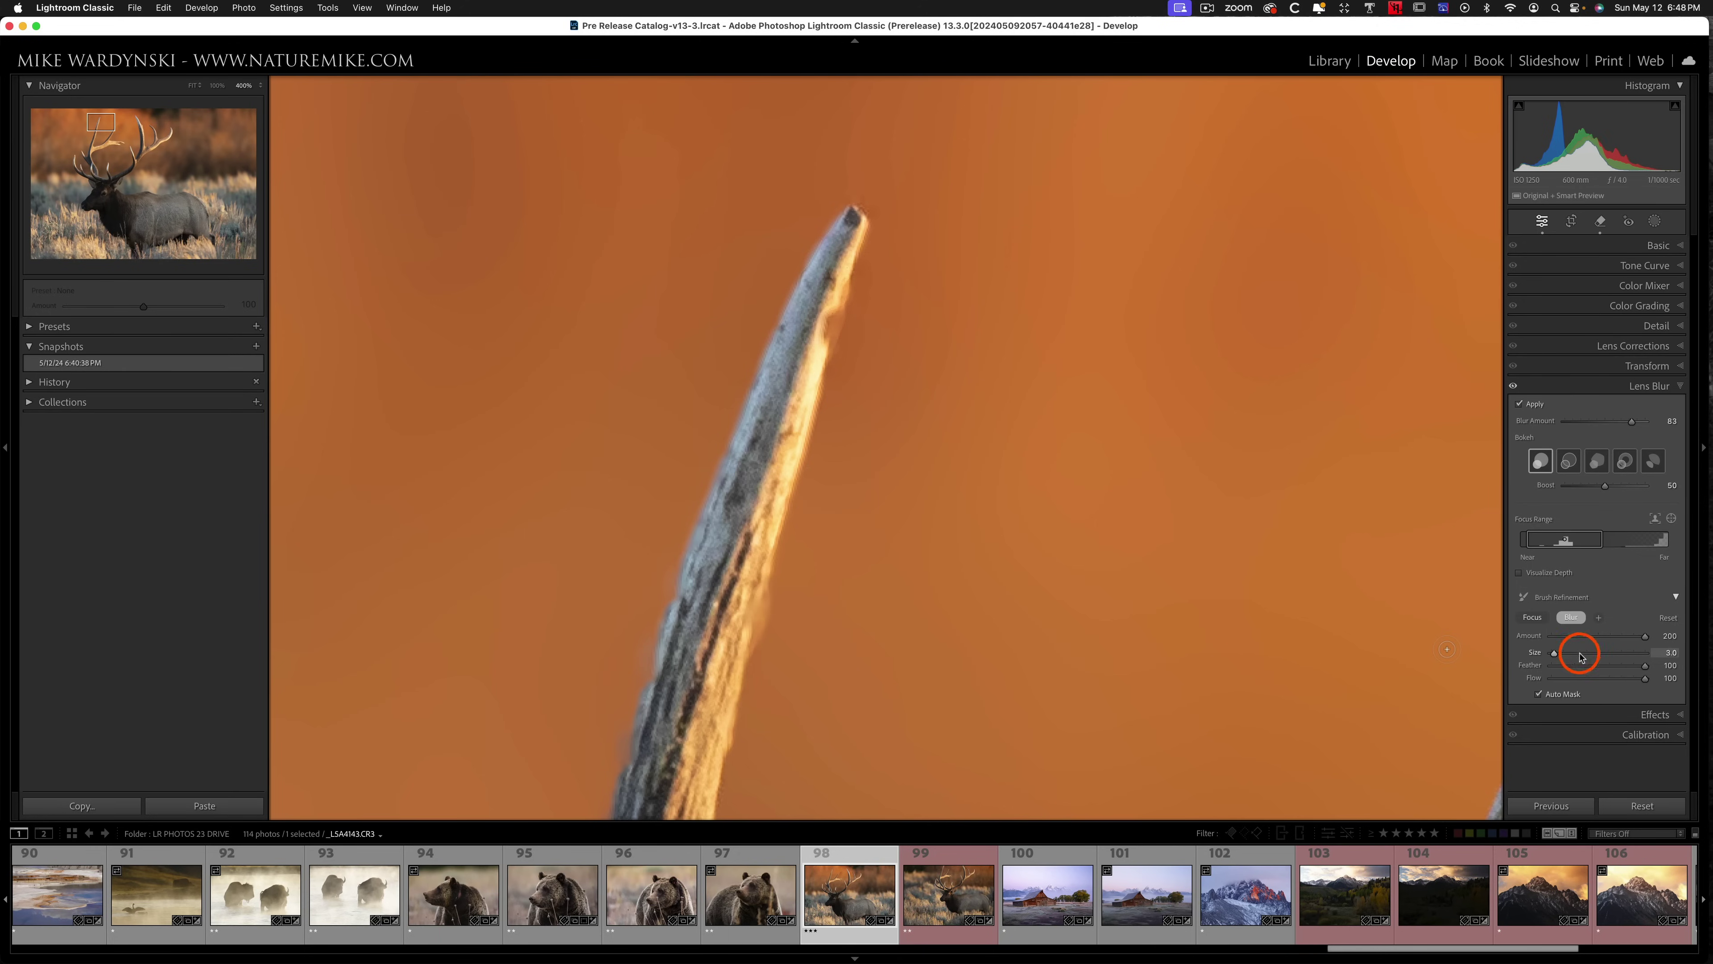
left_click_drag(1646, 666, 1518, 658)
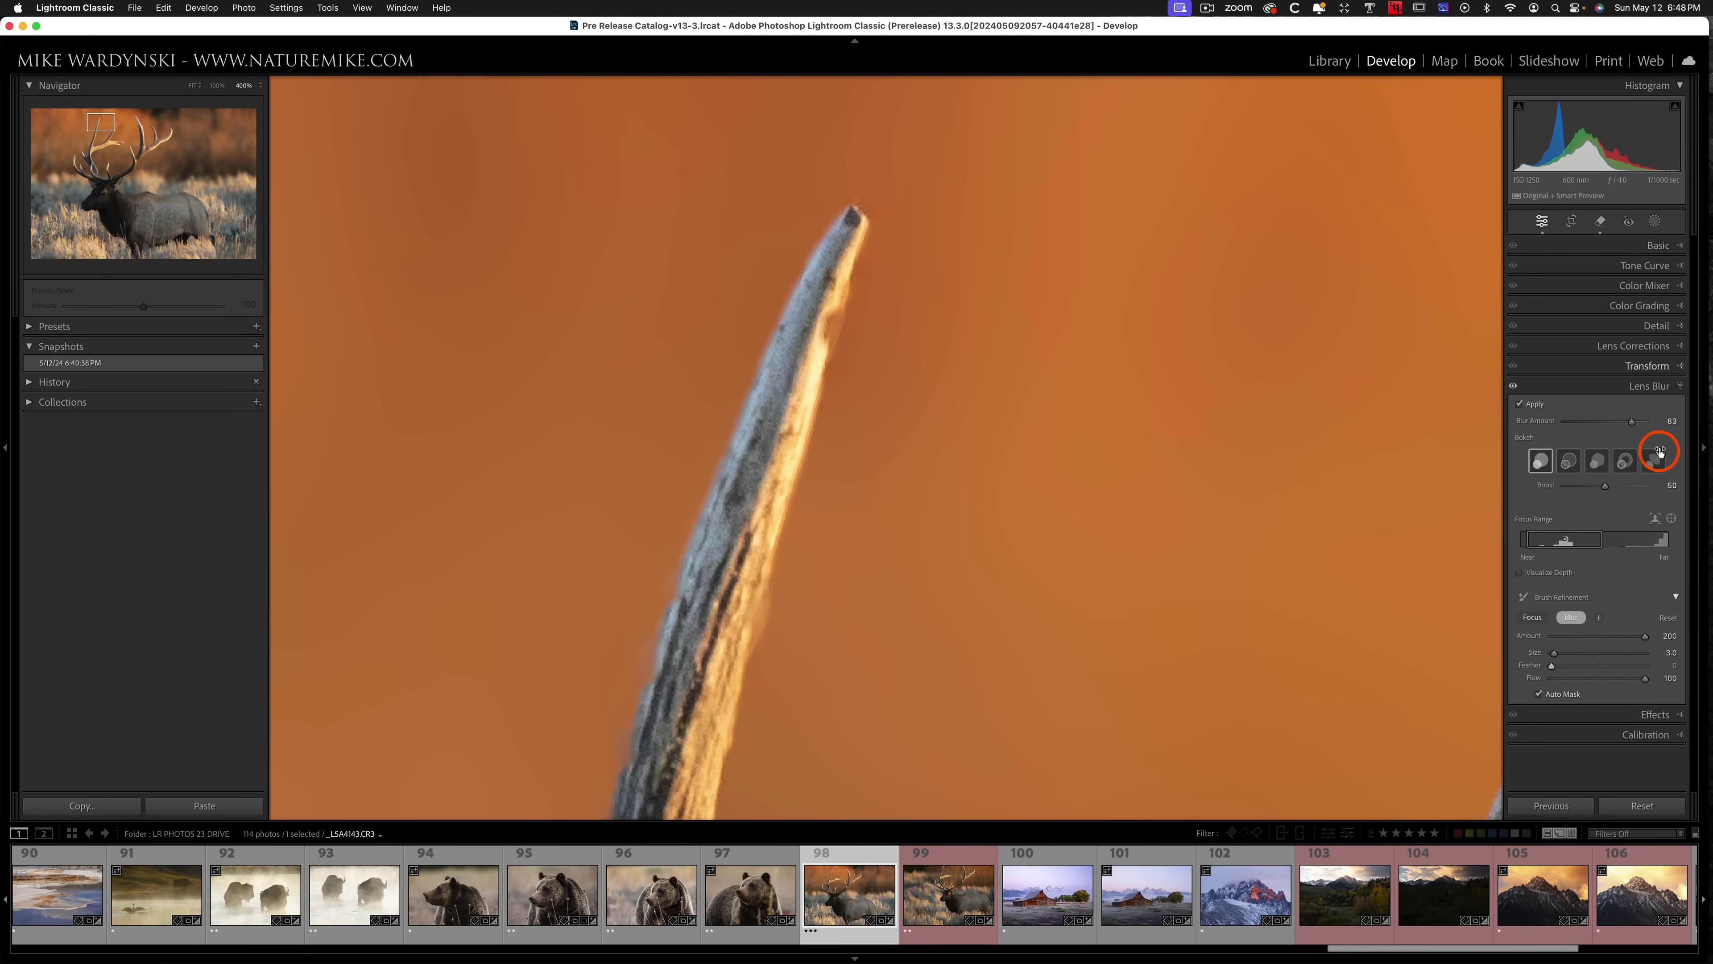
- Repaint Focus along the antler's bright edge and tip, then fit the whole elk in view
left_click(1532, 617)
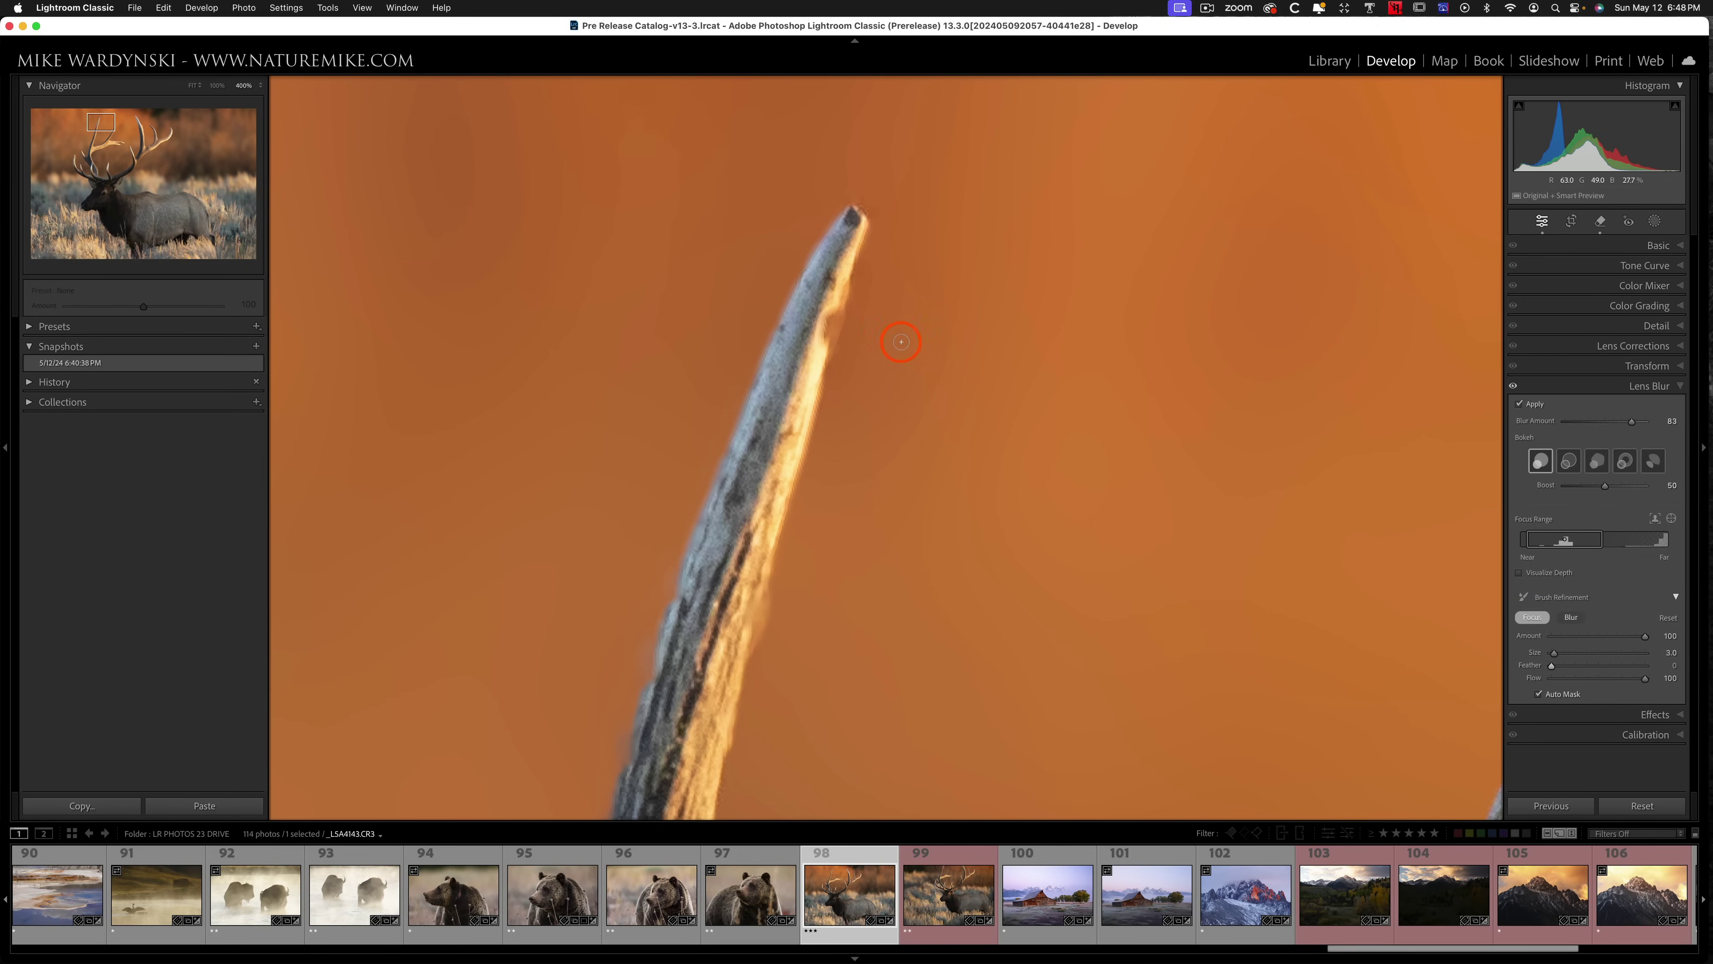
mouse_move(820, 333)
left_mouse_down()
mouse_move(811, 352)
mouse_move(822, 317)
left_mouse_up()
left_click_drag(836, 230, 880, 218)
mouse_move(872, 277)
left_mouse_down()
mouse_move(858, 369)
mouse_move(772, 525)
mouse_move(757, 629)
mouse_move(750, 589)
mouse_move(724, 675)
mouse_move(688, 708)
left_mouse_up()
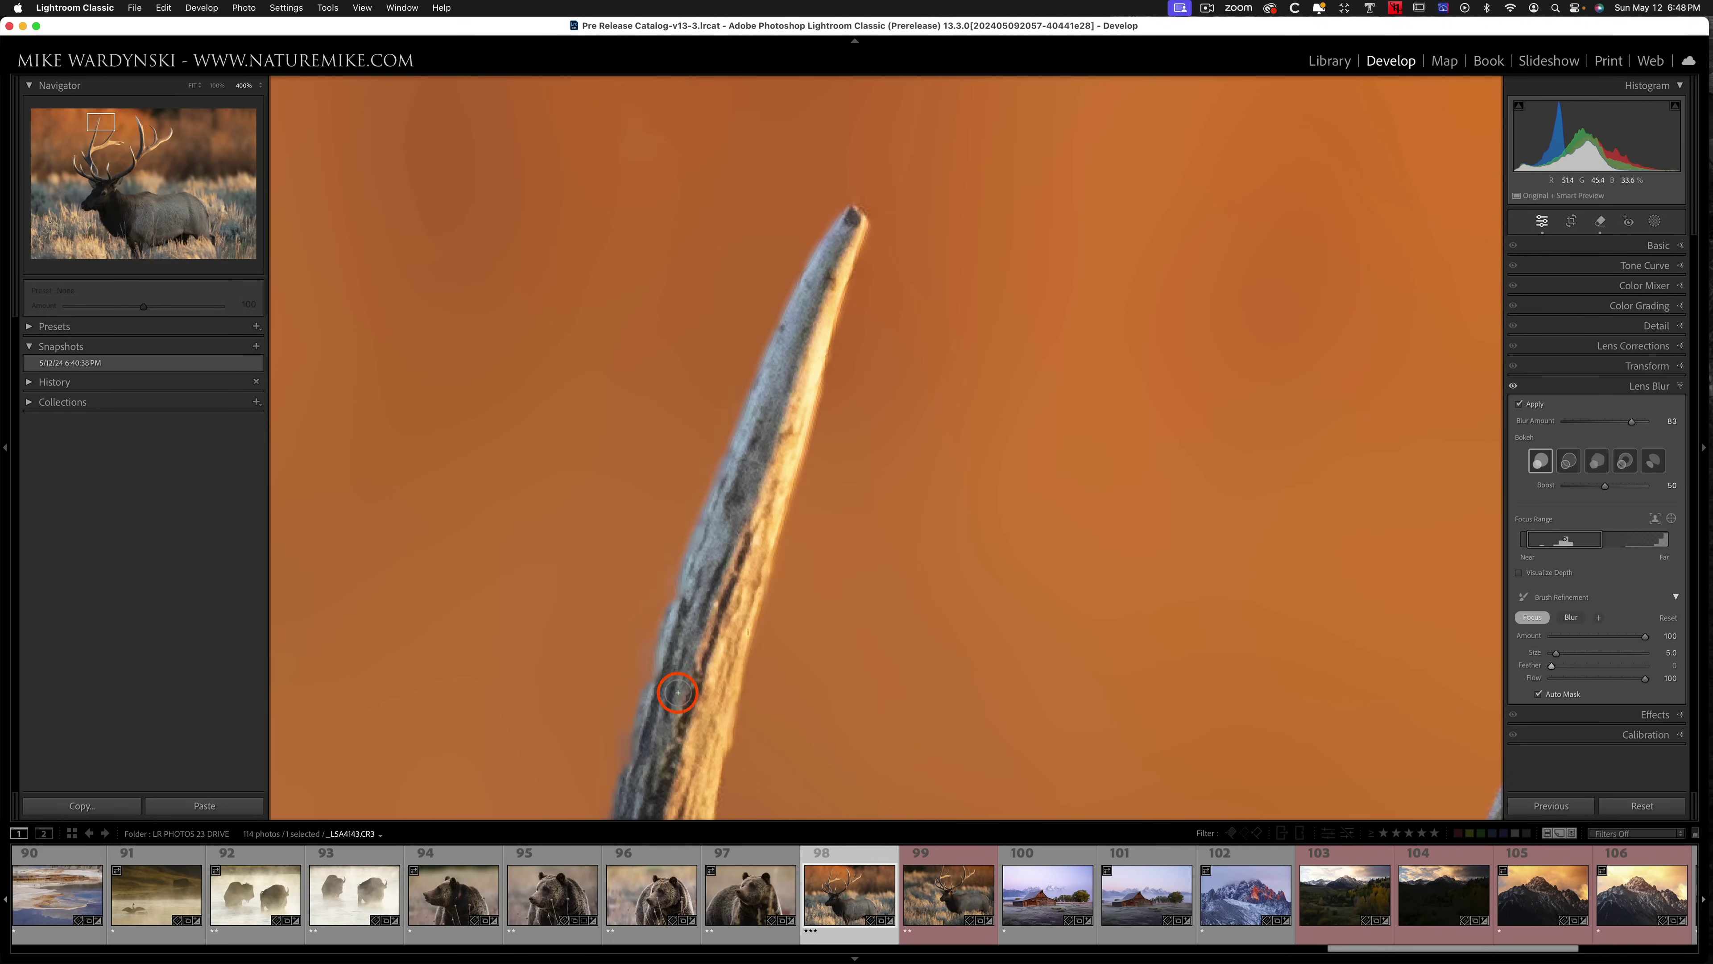
key("z")
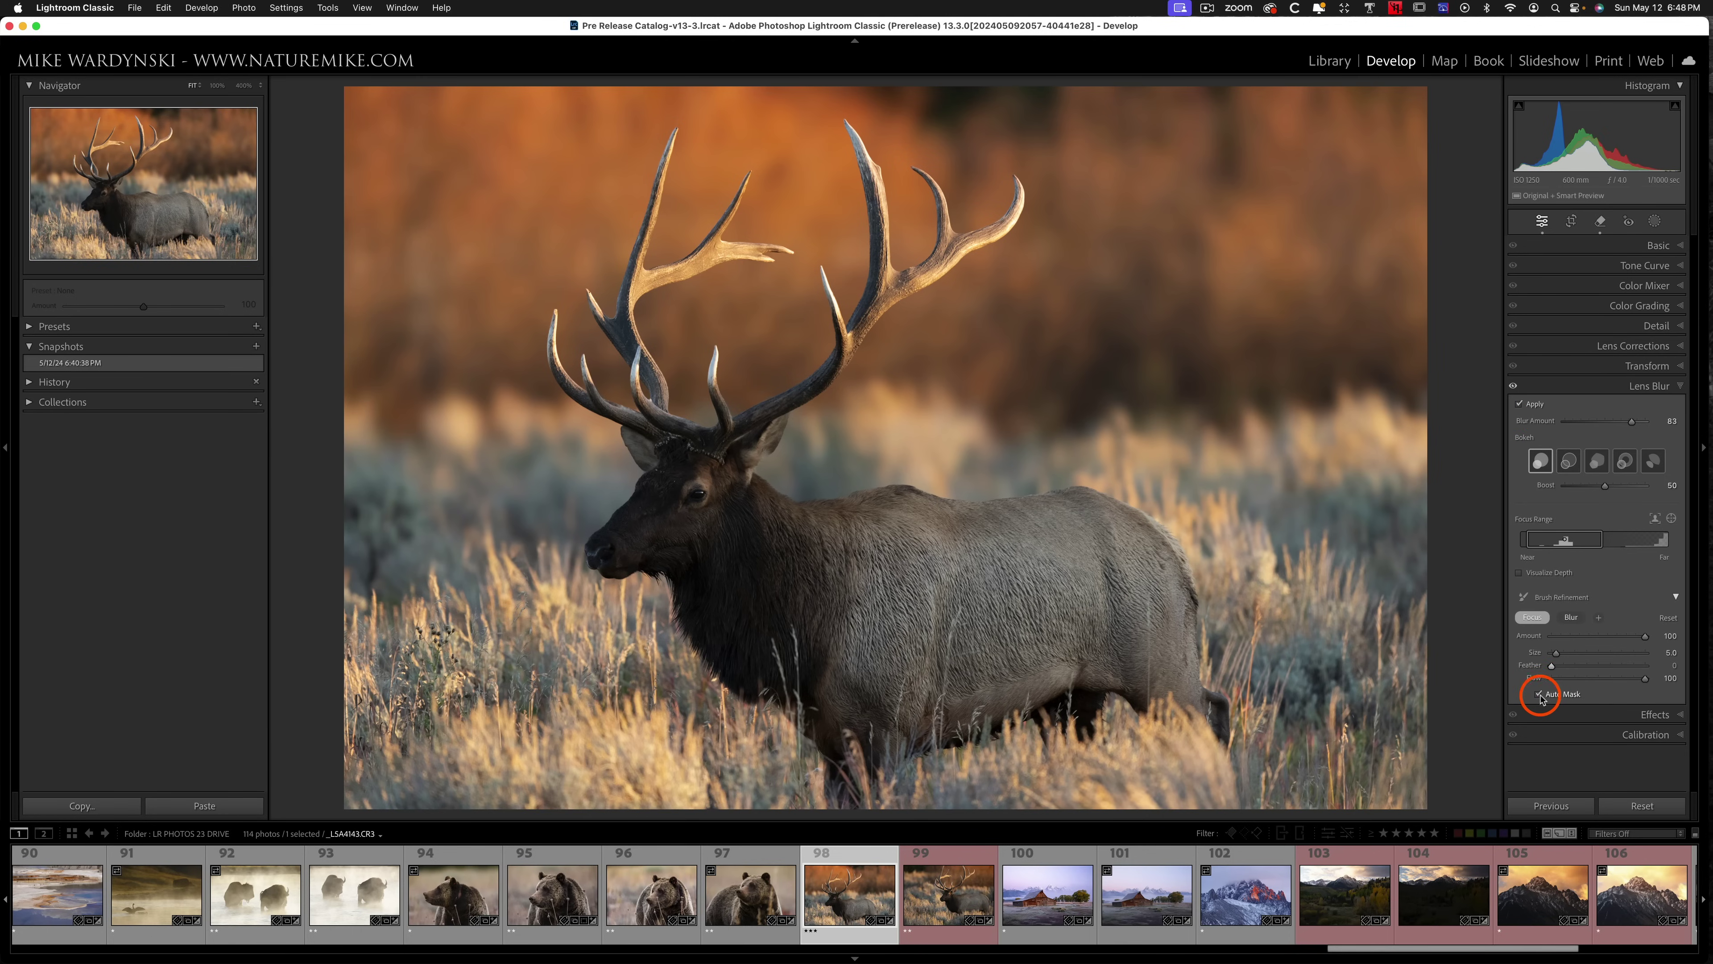
- Raise the refinement brush Size to 7.0, zoom to 400% on the antler tip, and enable Auto Mask
scroll(959, 524, "up", 2)
left_click(95, 130)
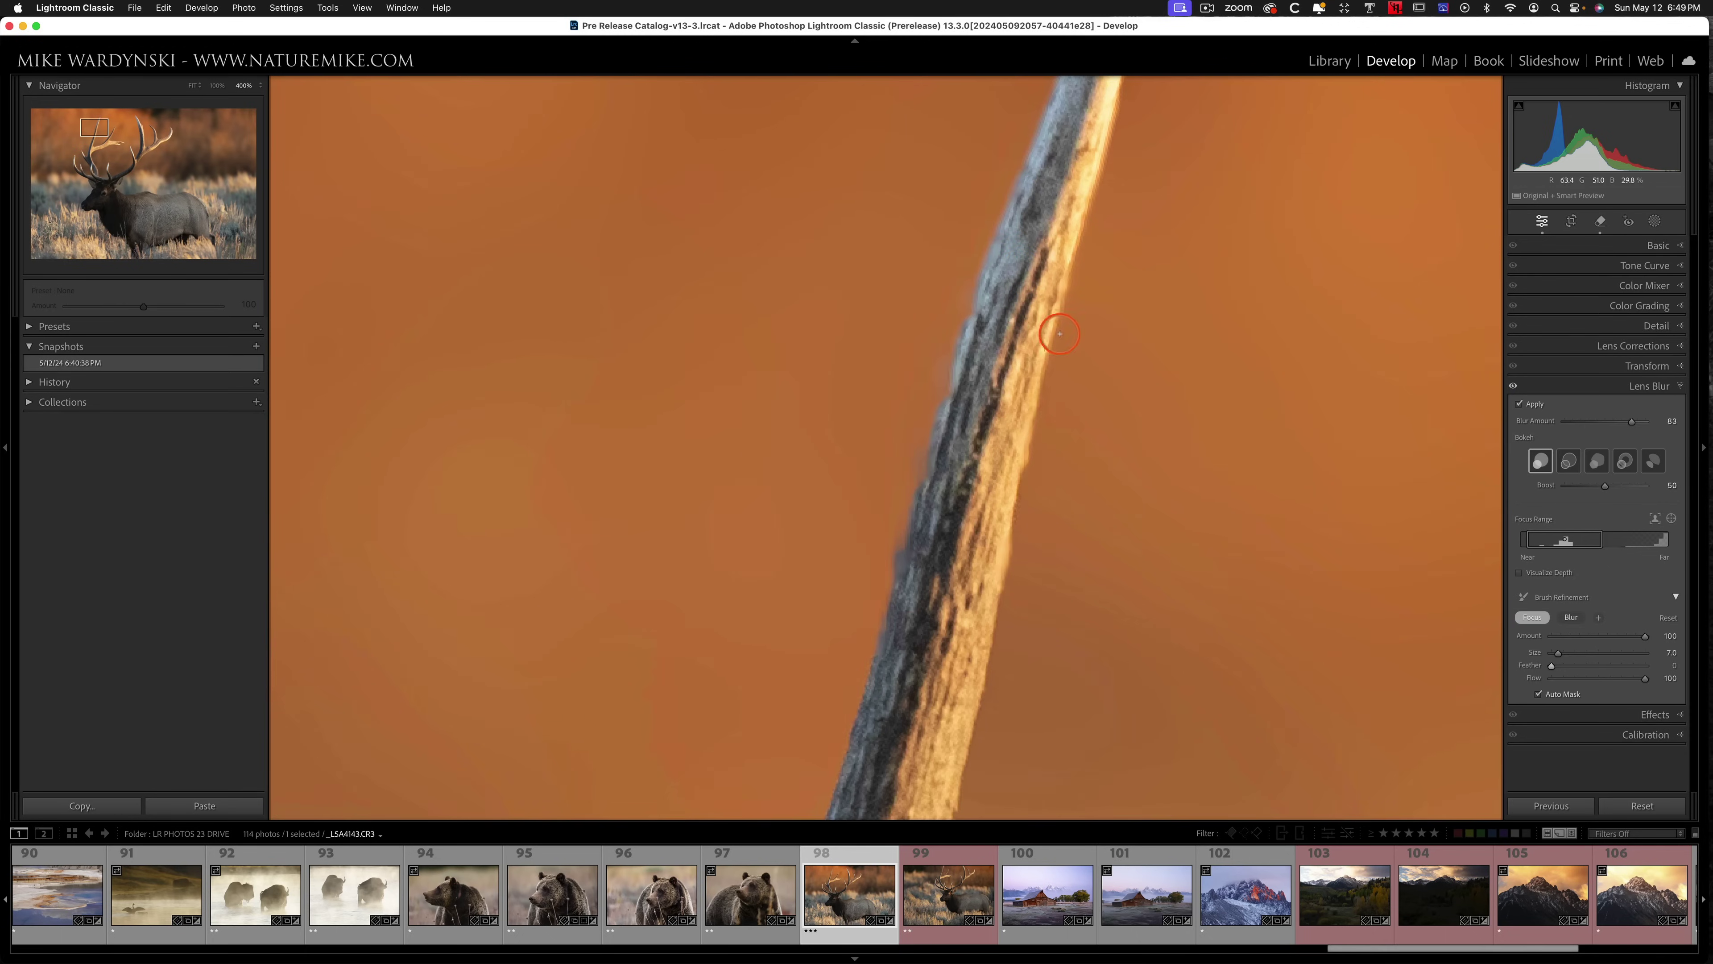
mouse_move(1060, 333)
left_mouse_down()
mouse_move(987, 420)
mouse_move(1014, 344)
mouse_move(1011, 415)
mouse_move(1026, 380)
mouse_move(1036, 317)
mouse_move(1006, 322)
mouse_move(1036, 310)
left_mouse_up()
left_click(1560, 694)
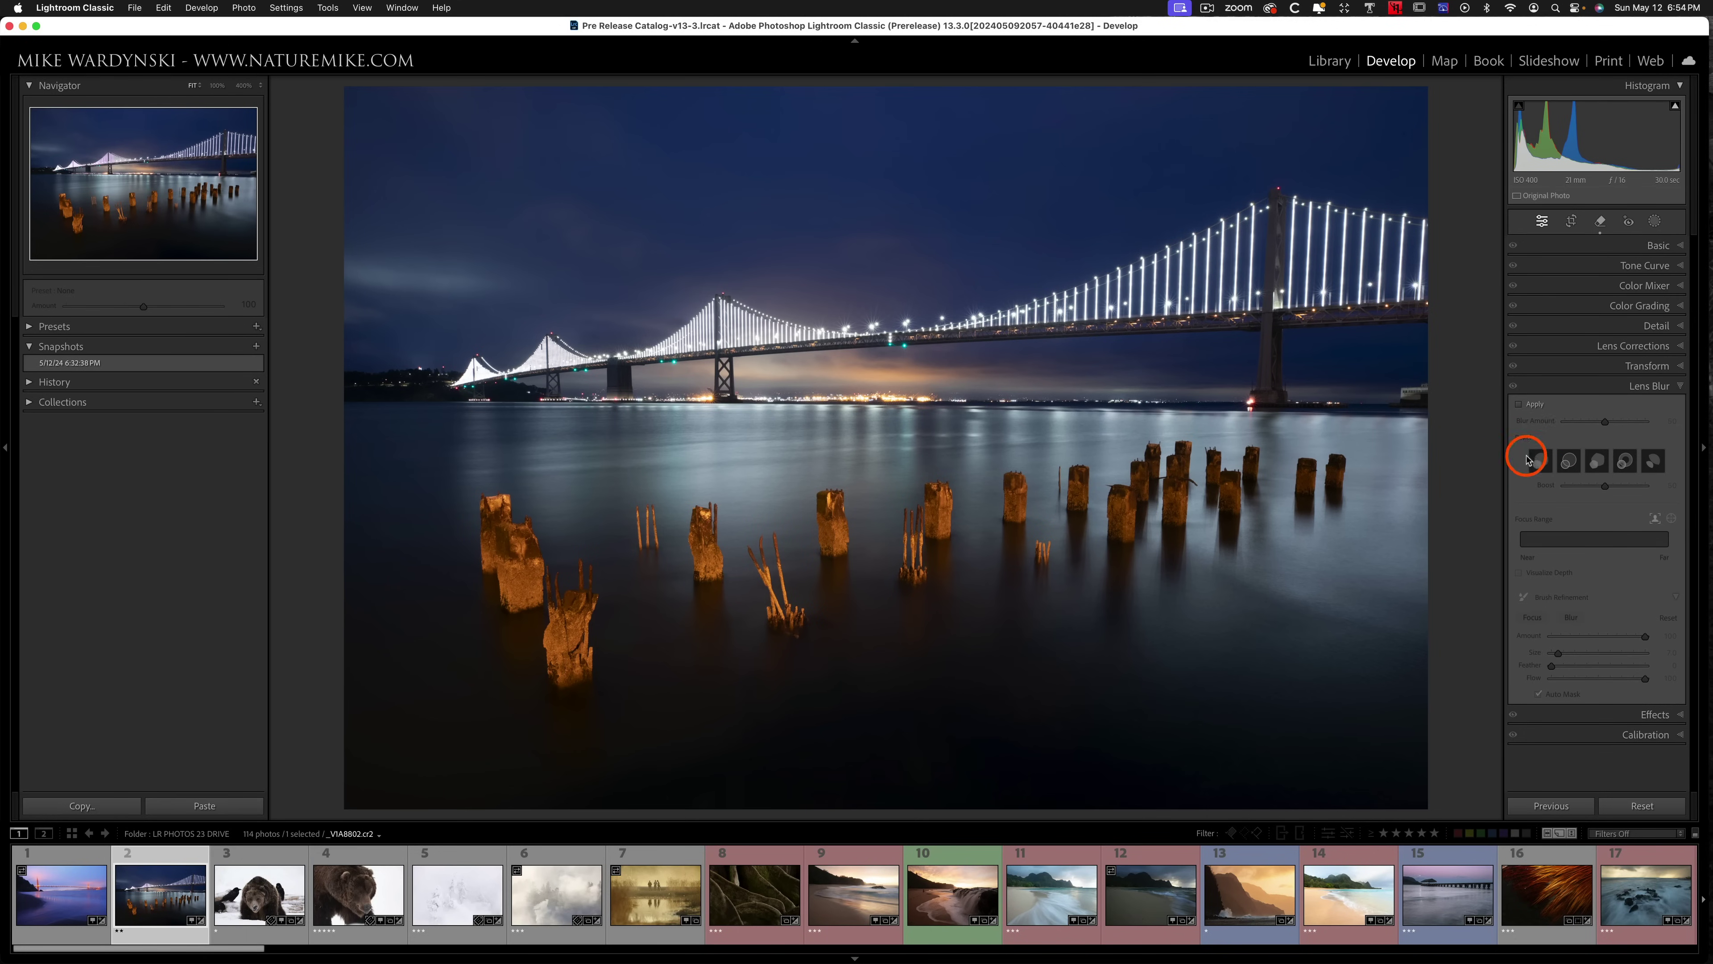
- Apply Lens Blur to the bridge photo at amount 50 with the first bokeh shape, and zoom to 100%
left_click(1519, 404)
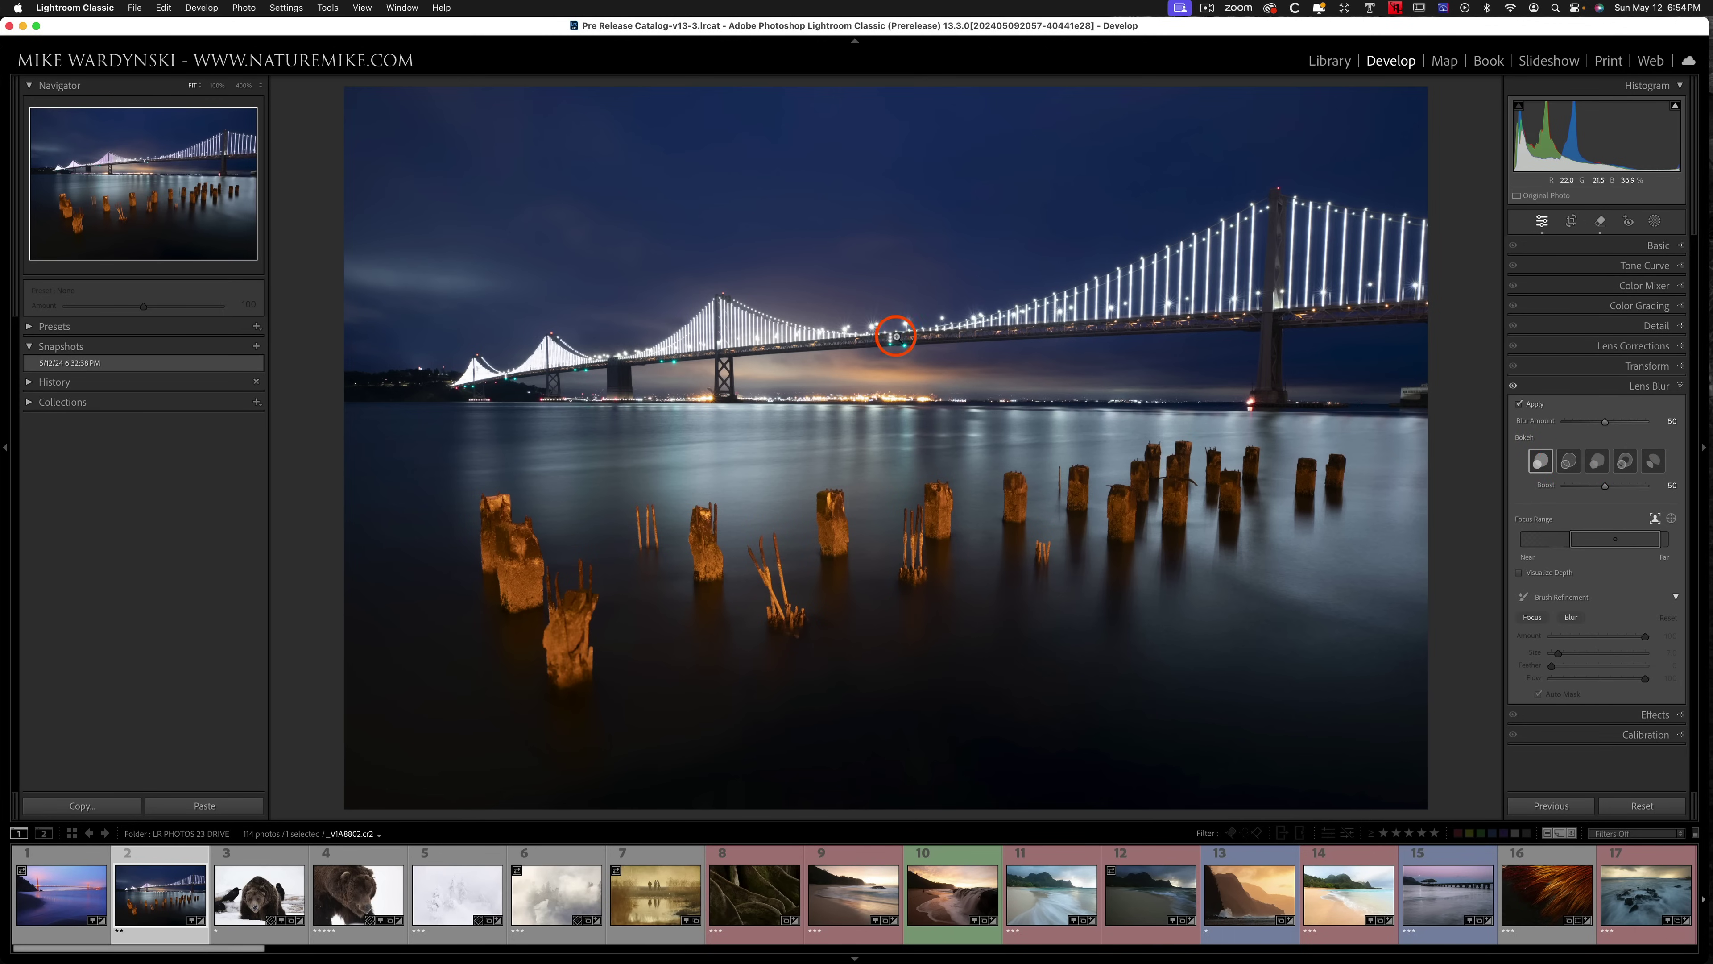
left_click(930, 310)
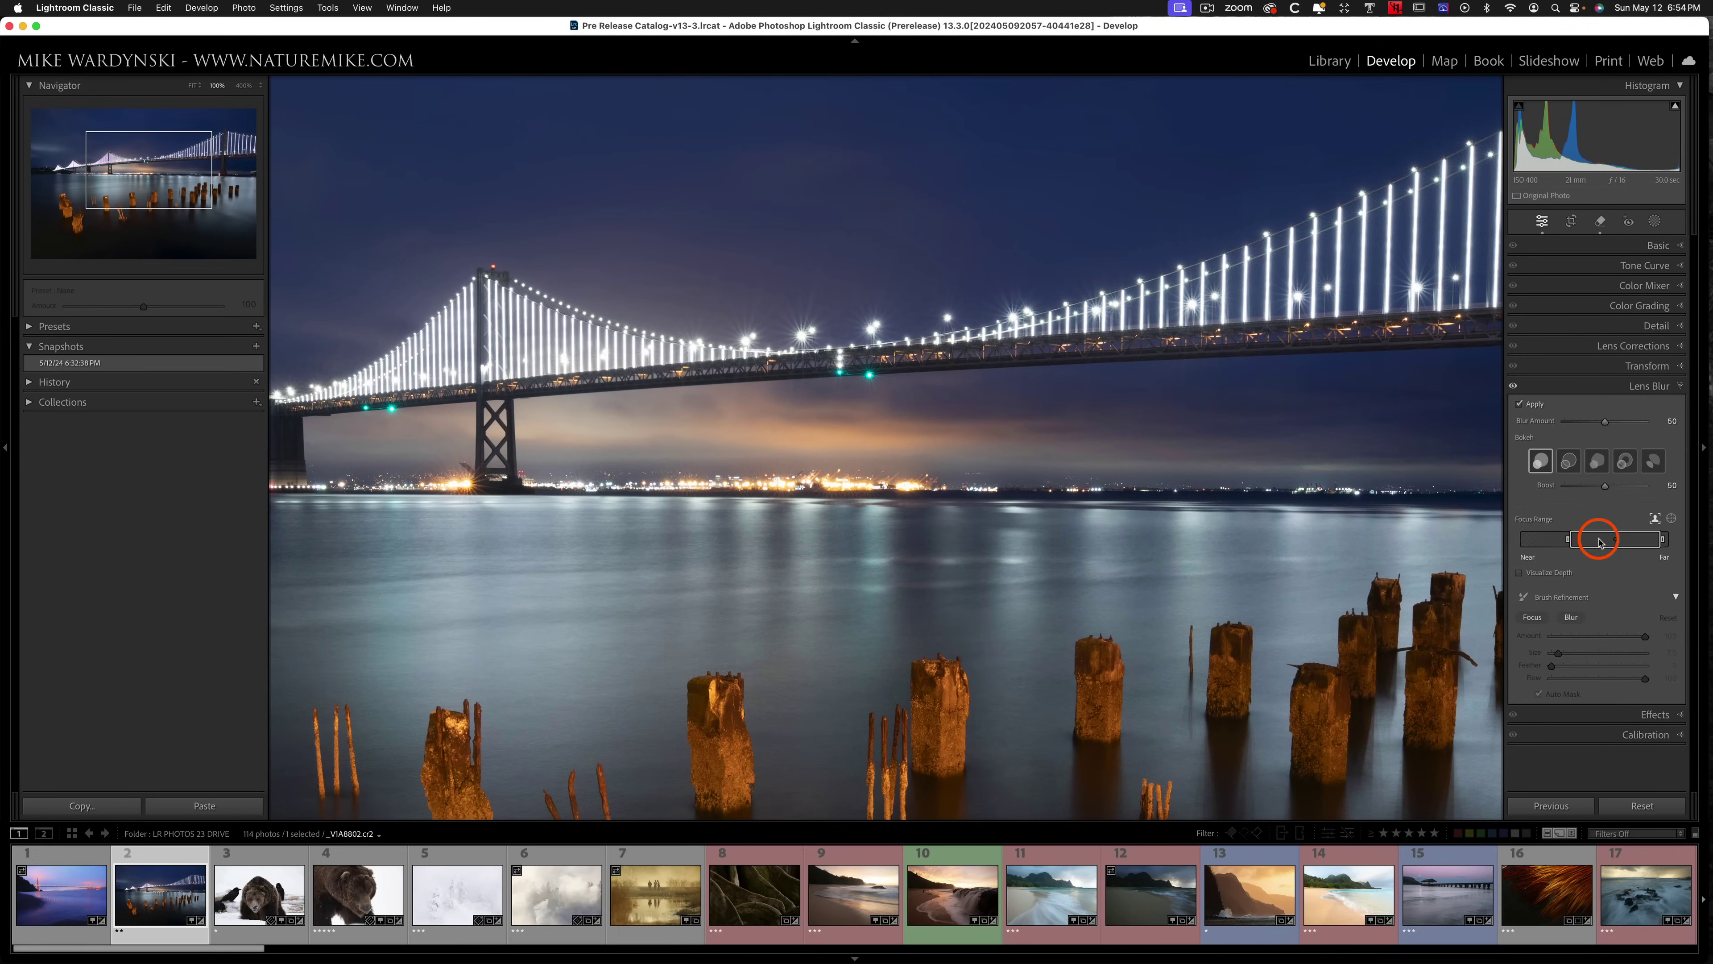
- Shift the Focus Range to 16–76, try bokeh shapes two through five, and drag Boost to 99 and back
left_click_drag(1617, 540, 1586, 543)
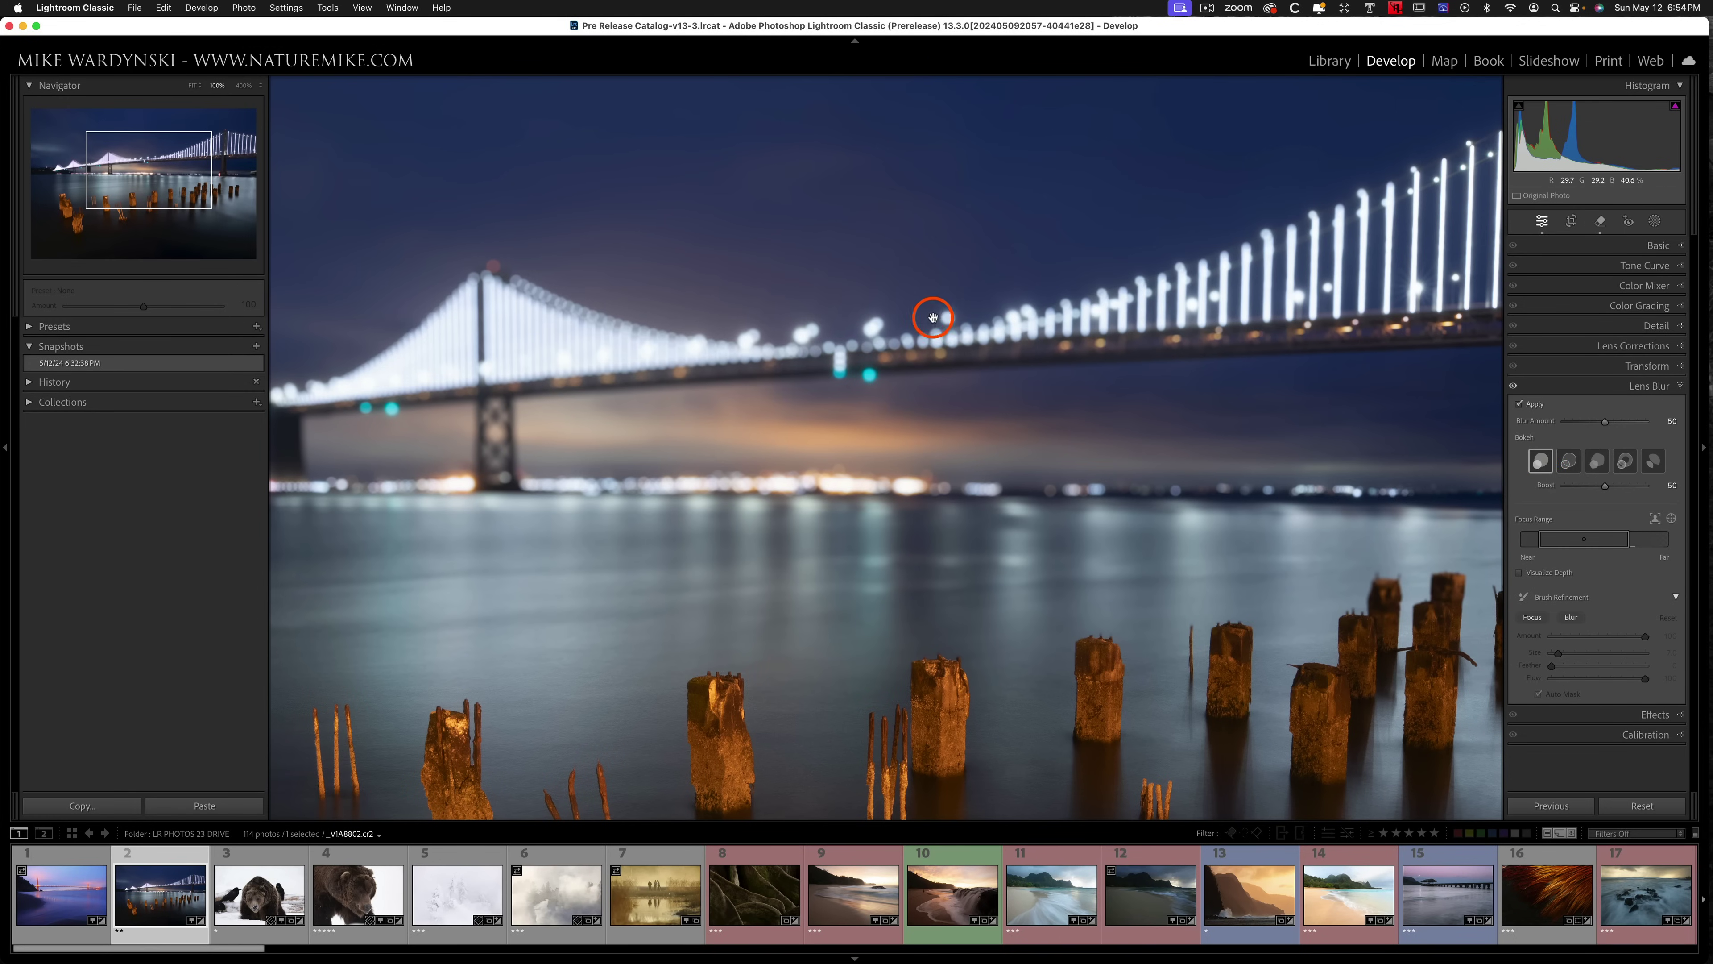
left_click(1569, 462)
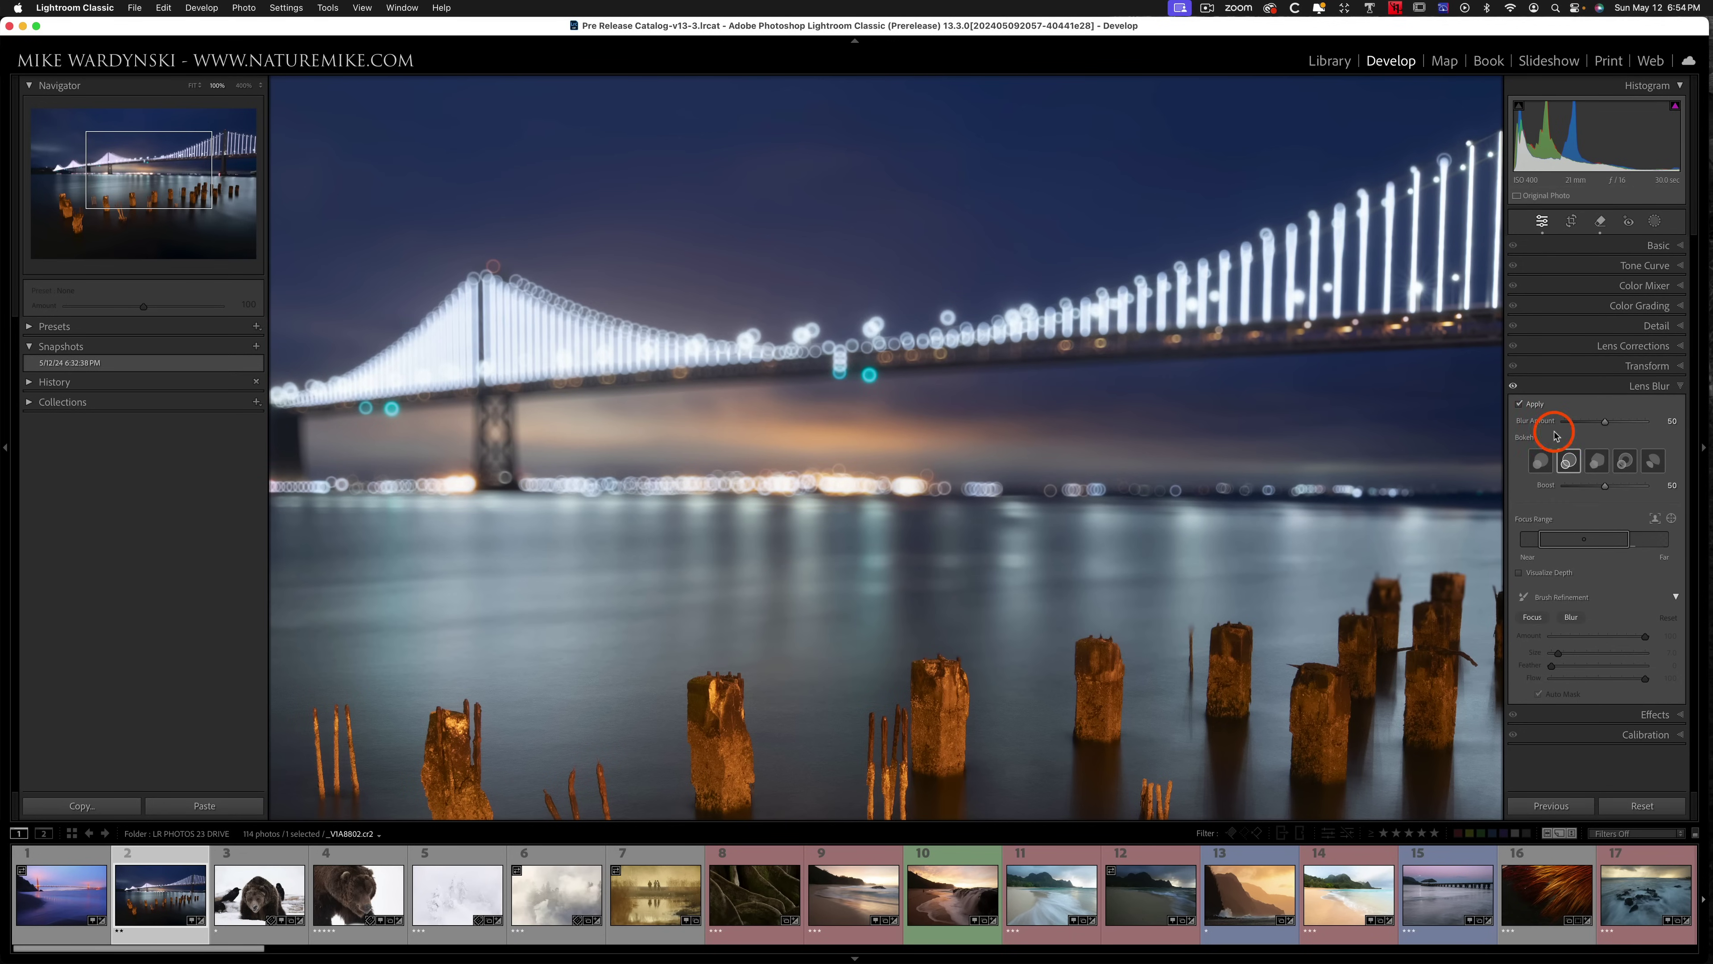
left_click(1596, 463)
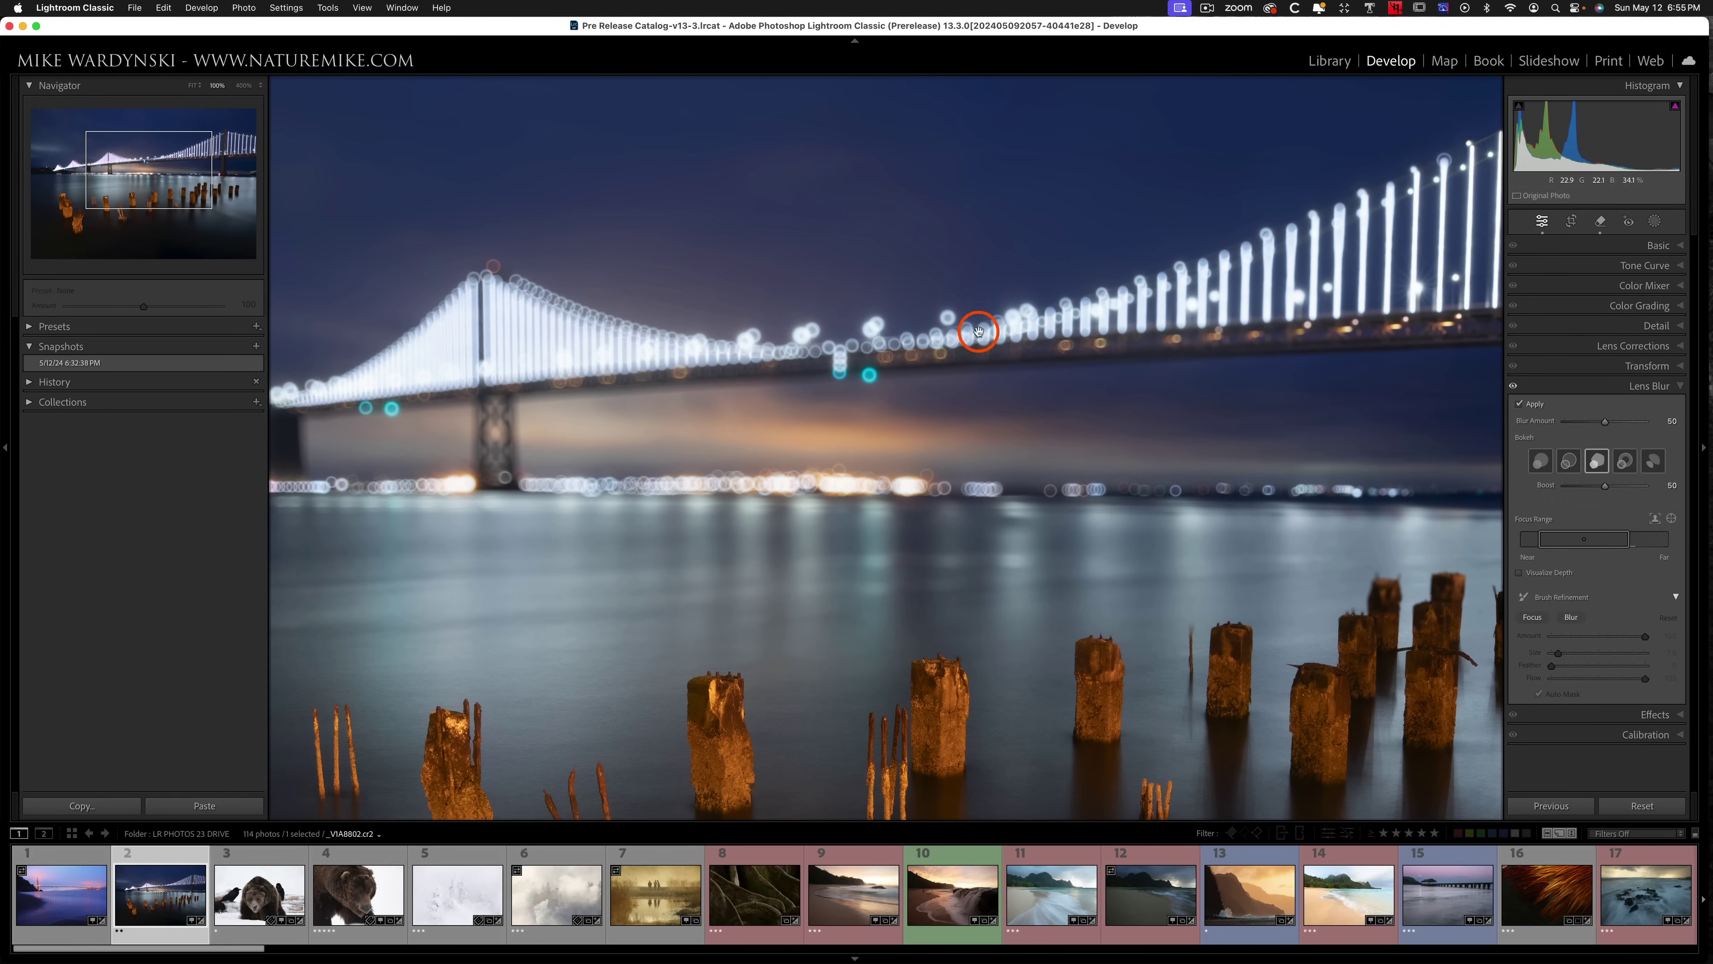
left_click(1619, 461)
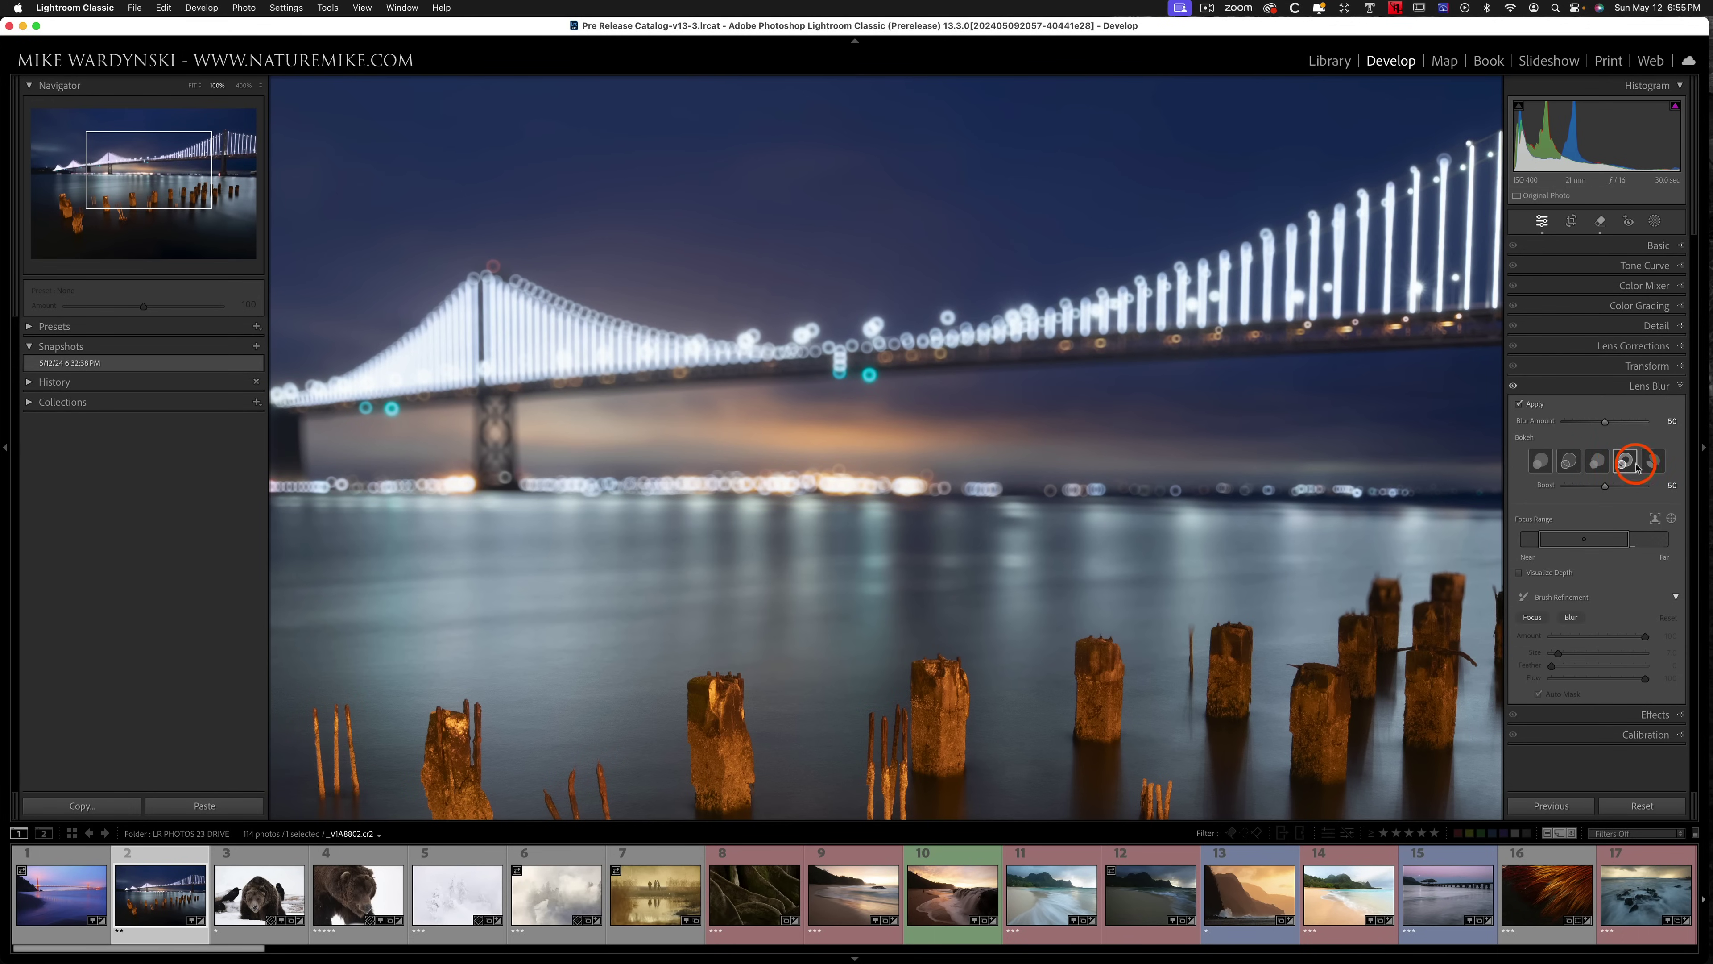
left_click(1654, 461)
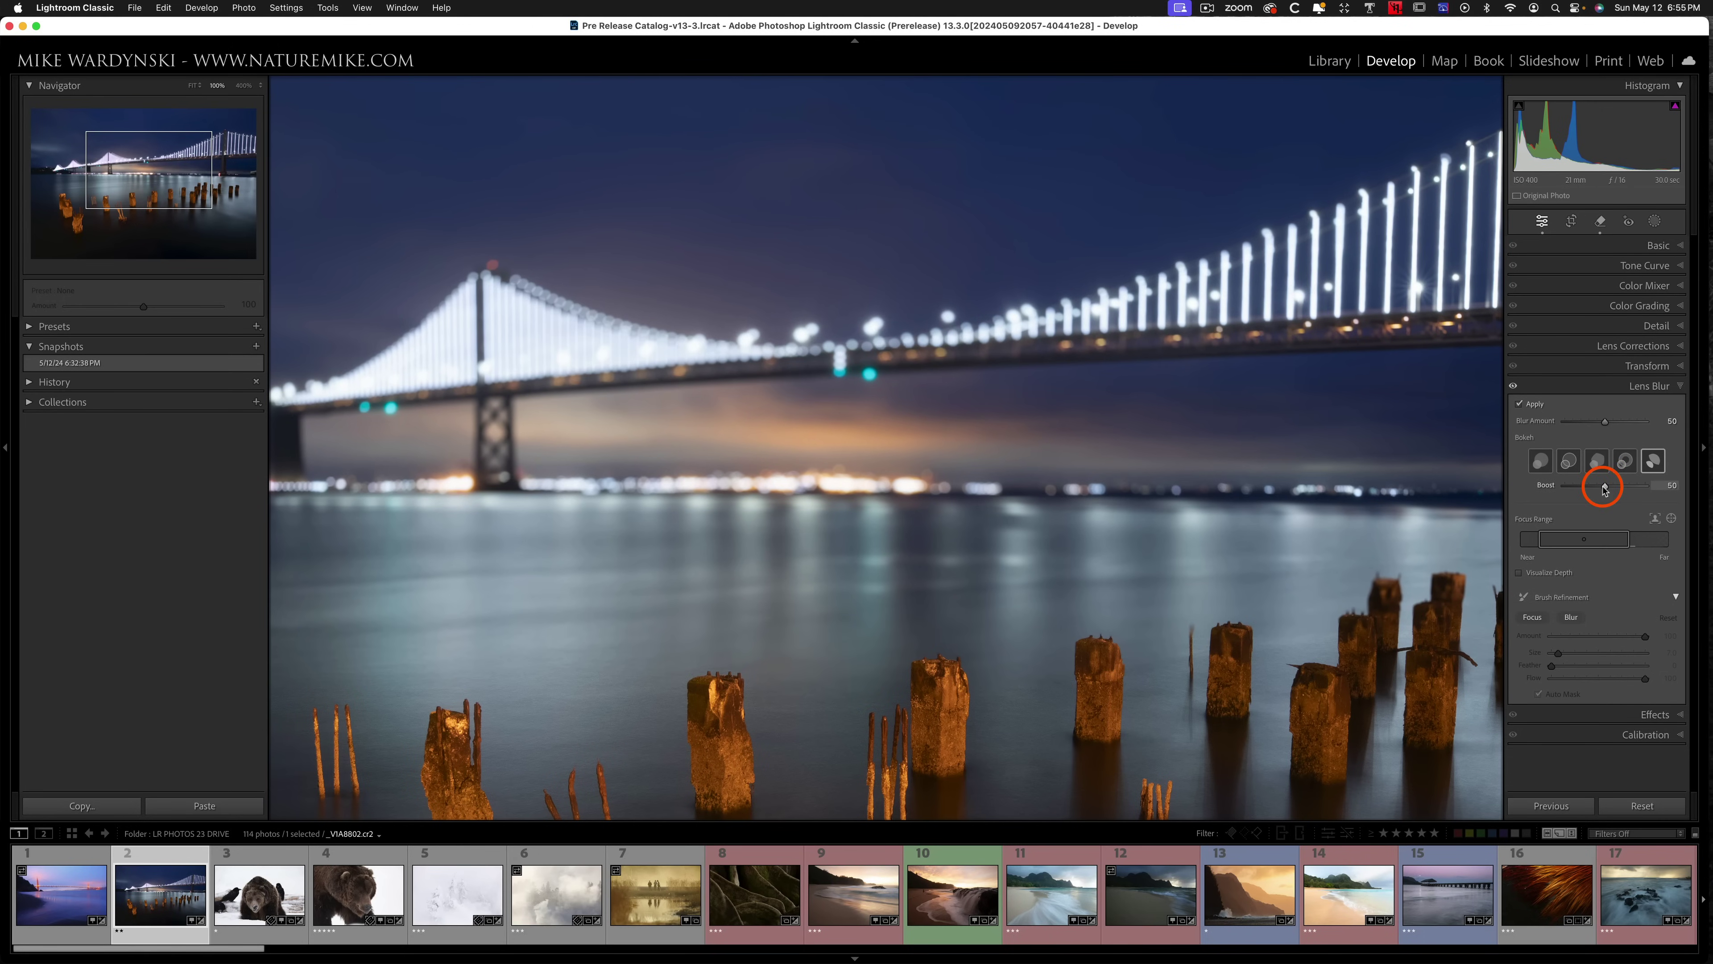
left_click_drag(1605, 487, 1565, 486)
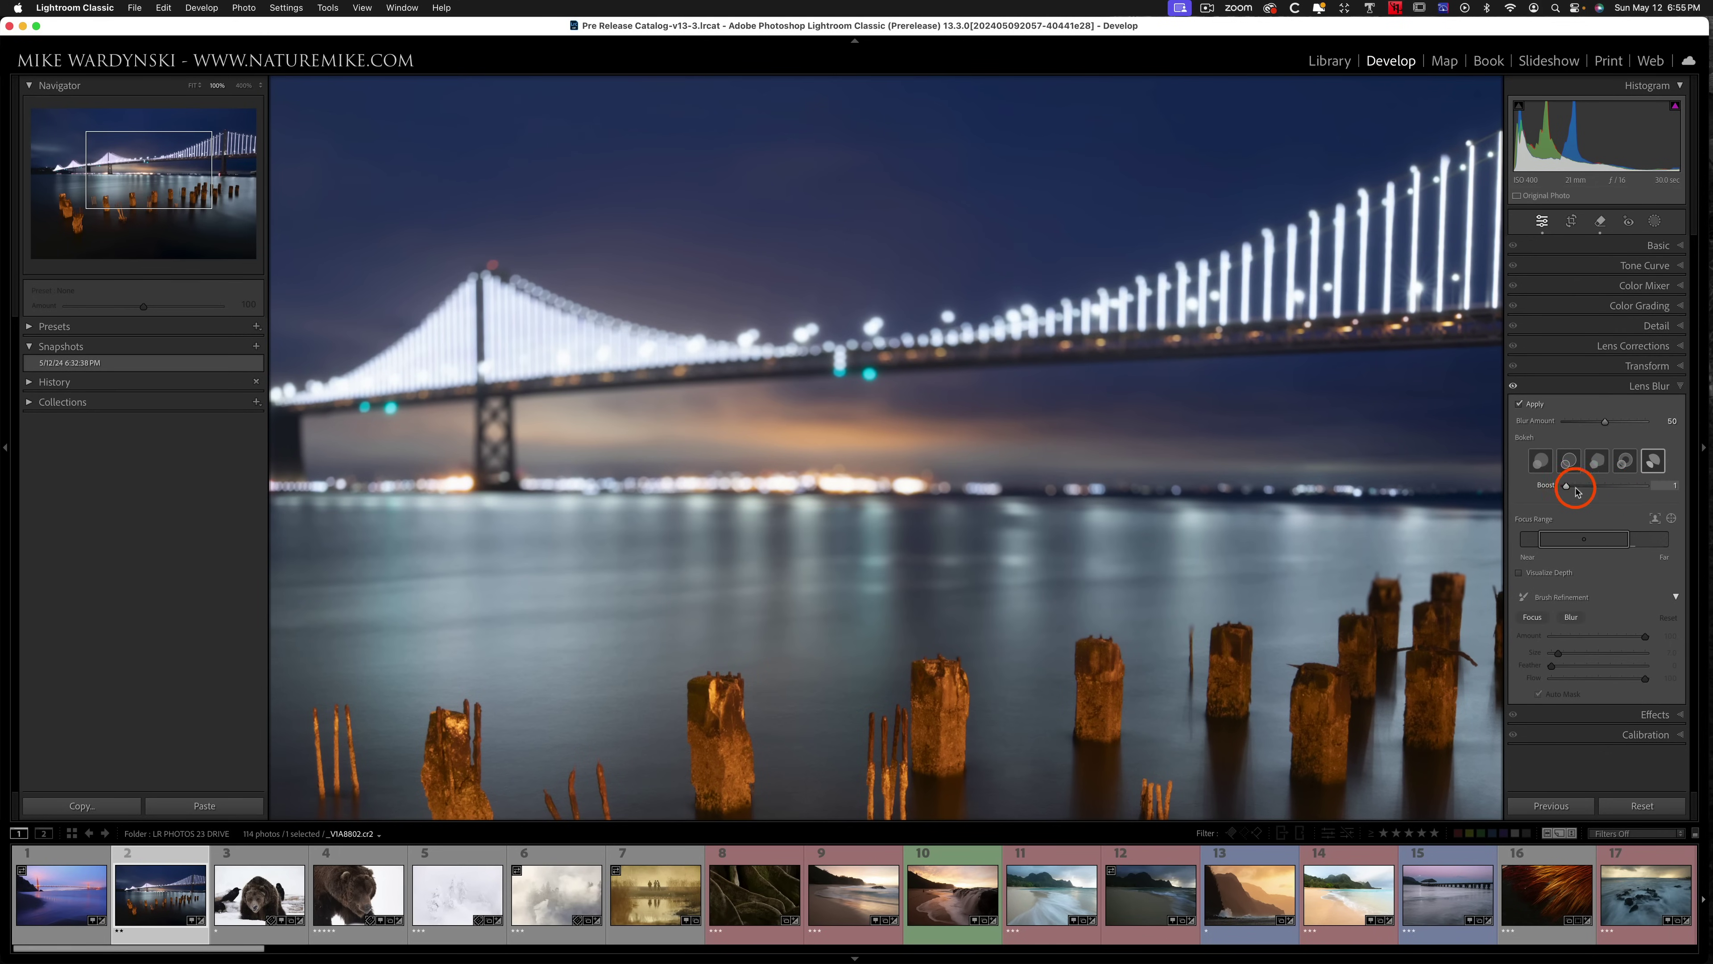